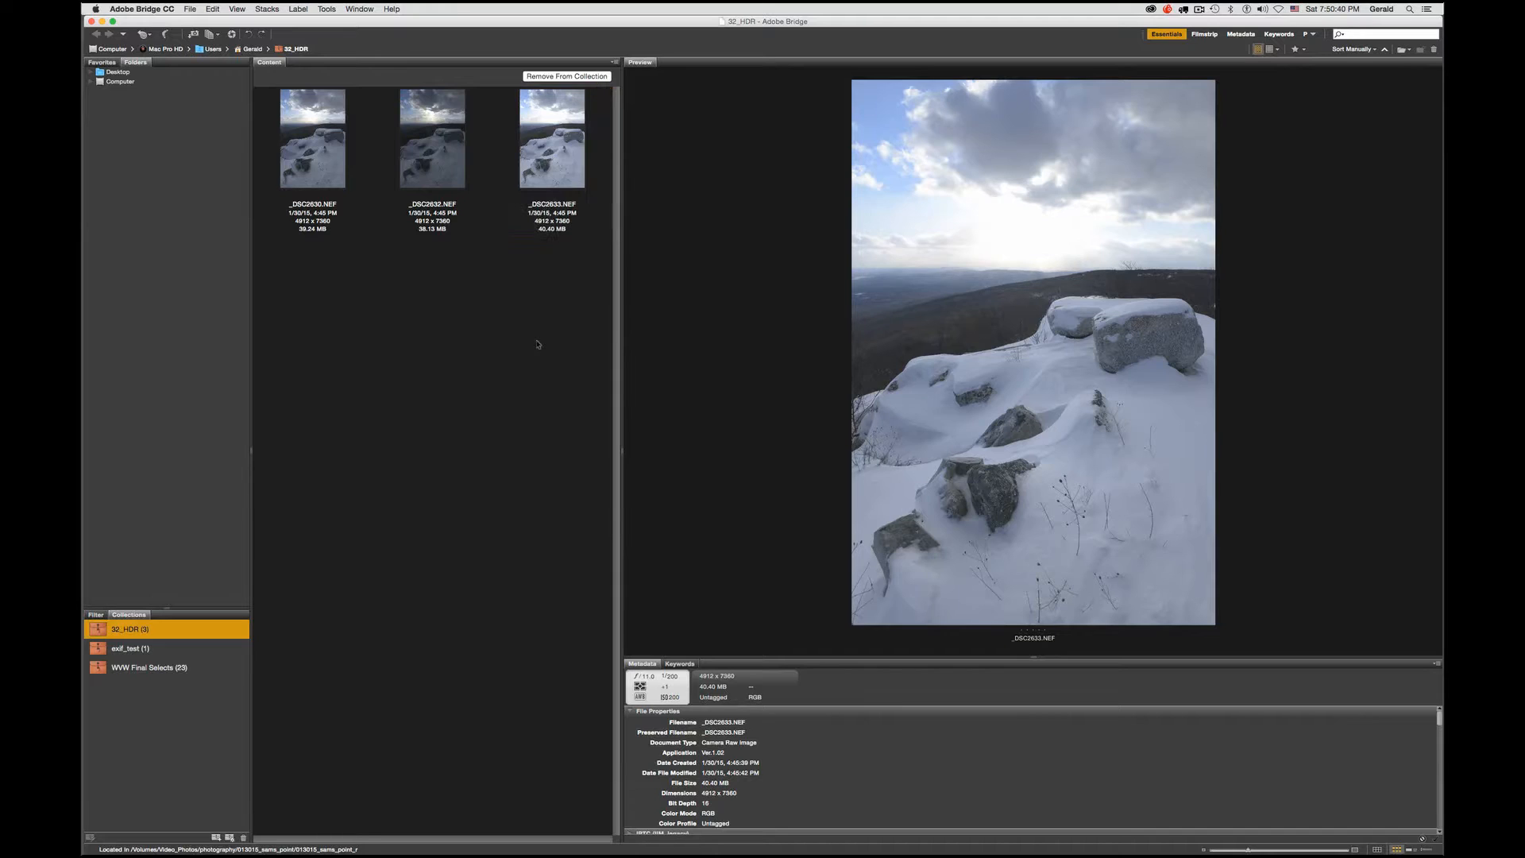
Examine the three bracketed exposures _DSC2630.NEF, _DSC2632.NEF and _DSC2633.NEF one by one in the preview, comparing sky and foreground
{"action": "left_click", "coordinate": [539, 344]}
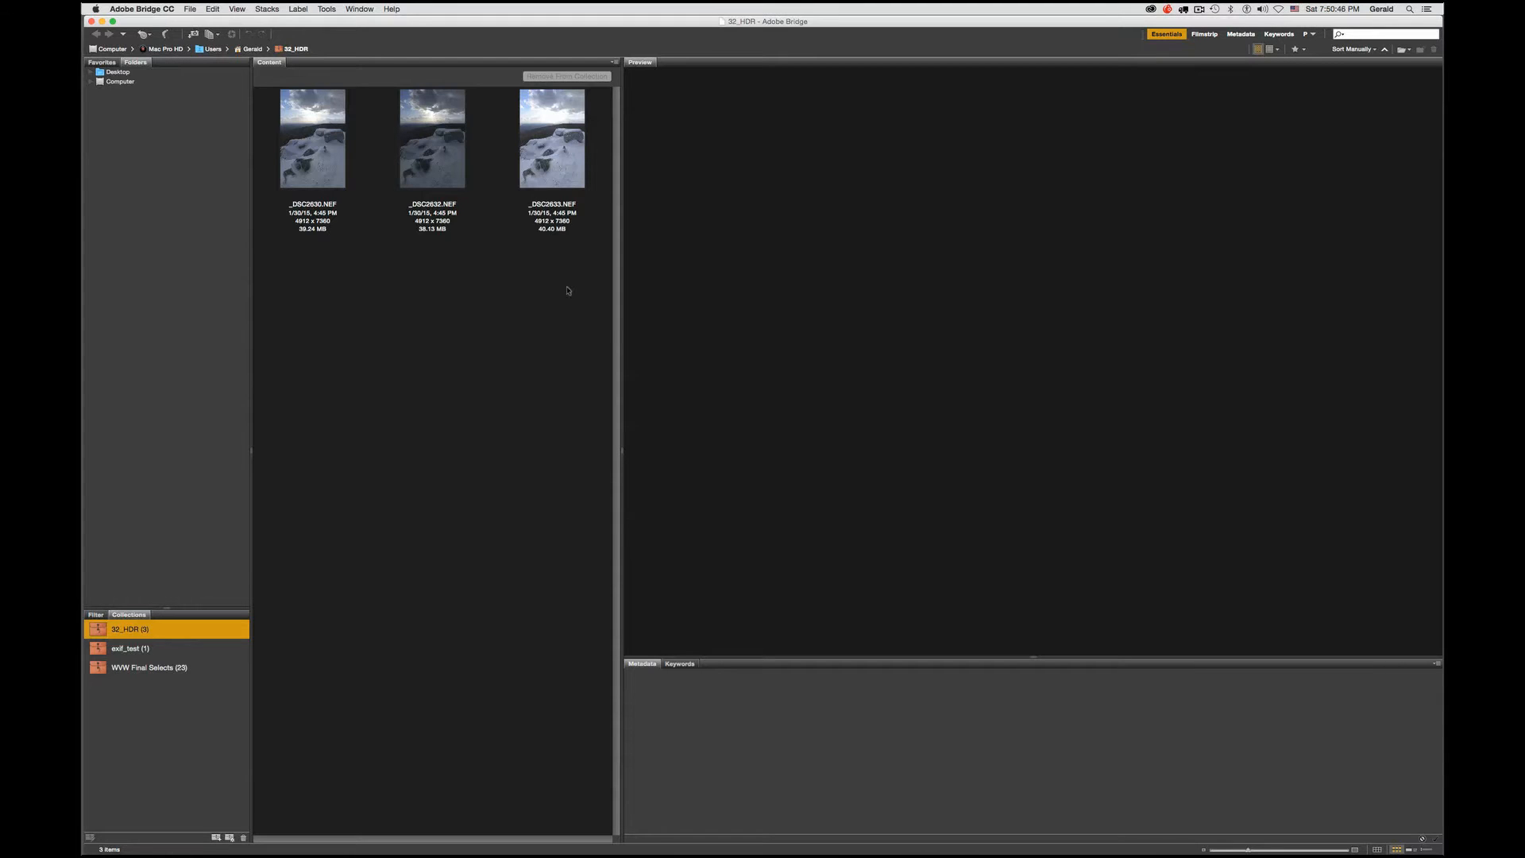
{"action": "left_click", "coordinate": [319, 157]}
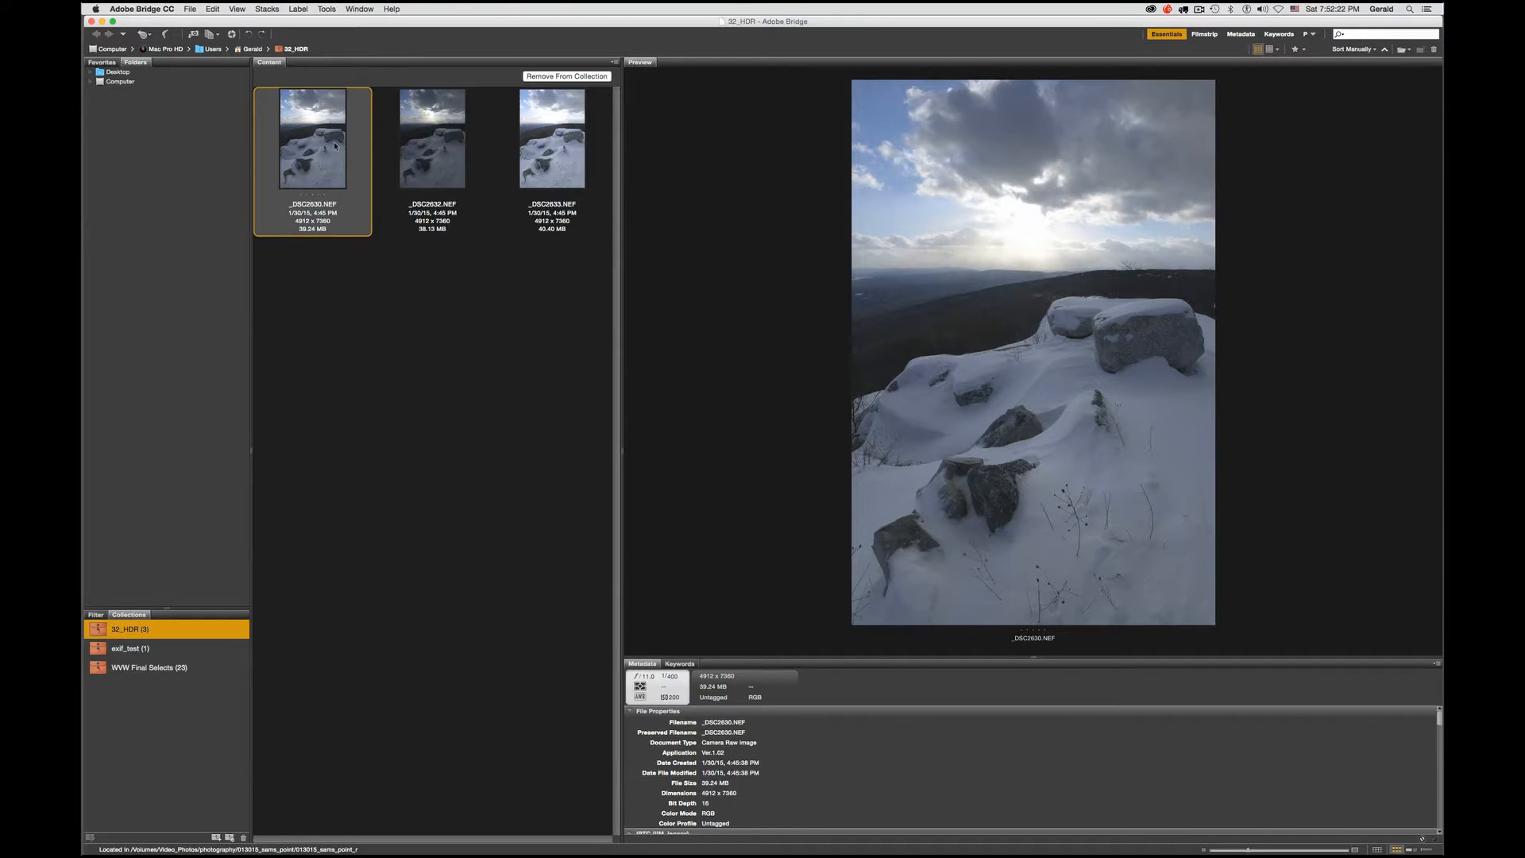
{"action": "left_click", "coordinate": [428, 143]}
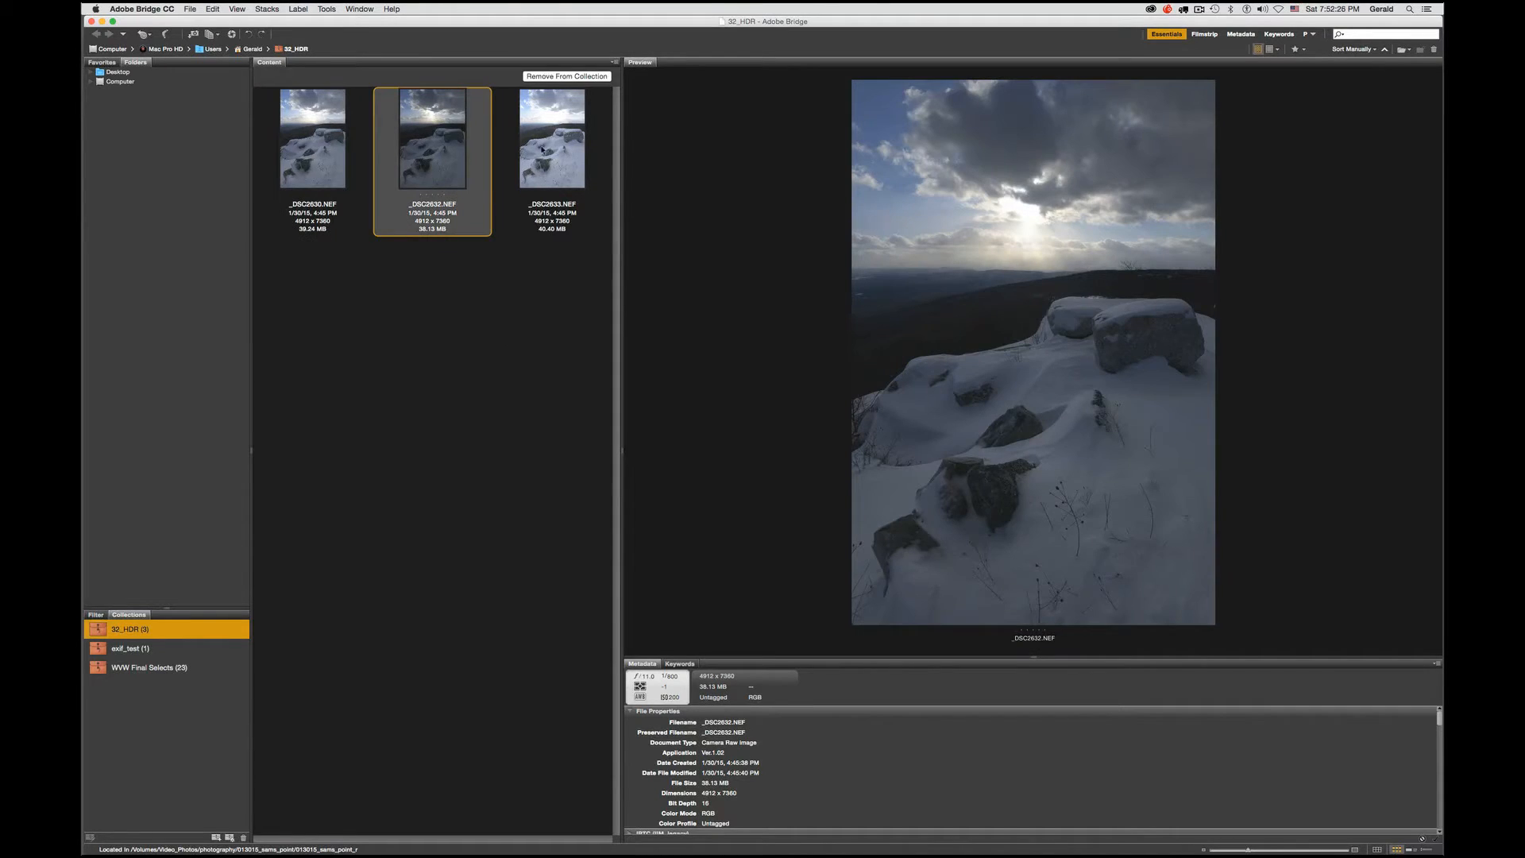
{"action": "left_click", "coordinate": [557, 149]}
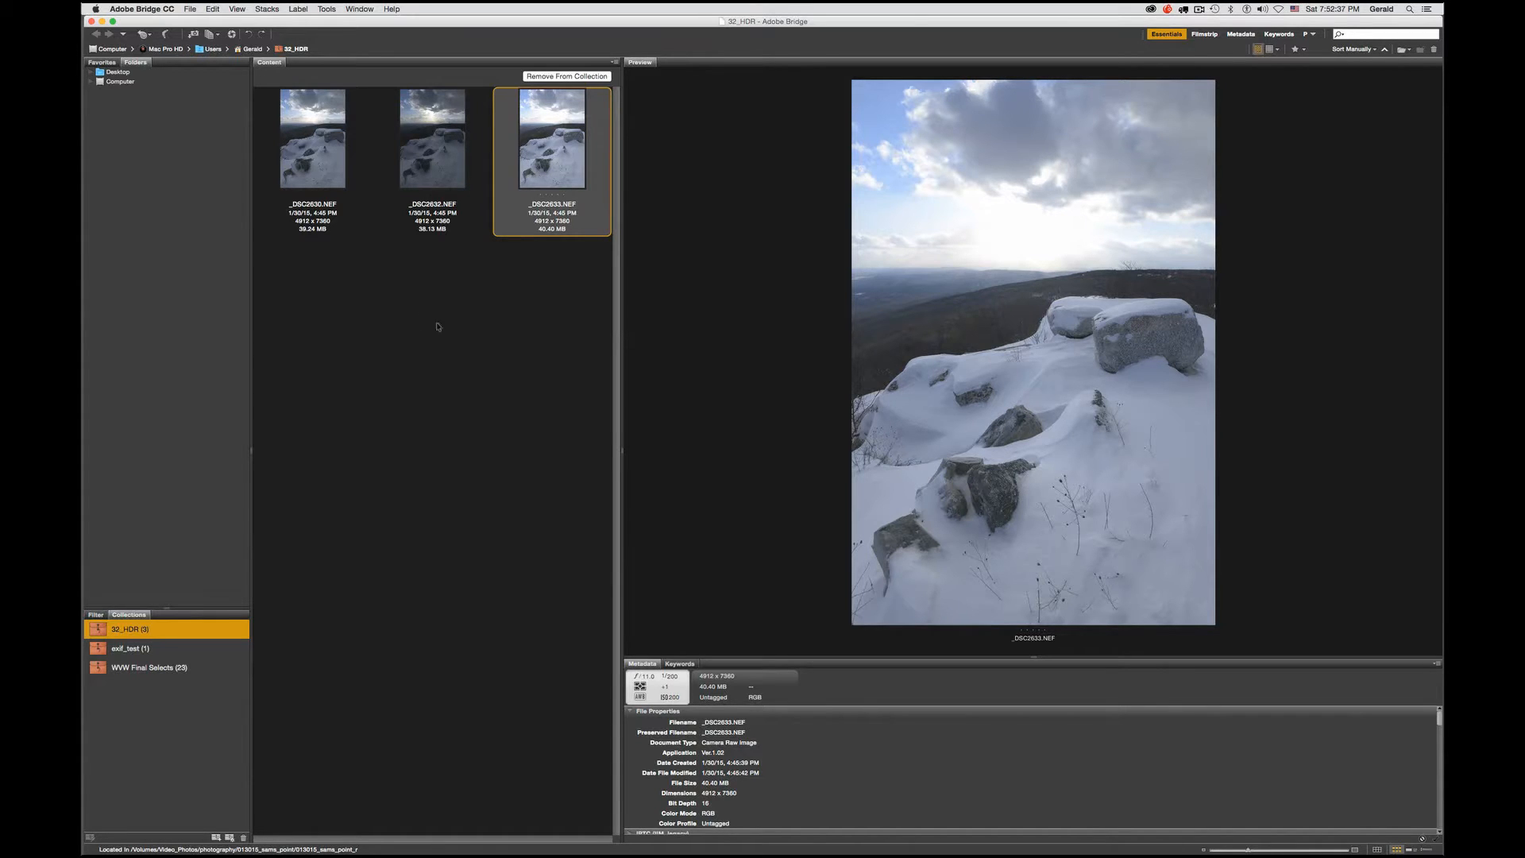
{"action": "key", "text": "Home"}
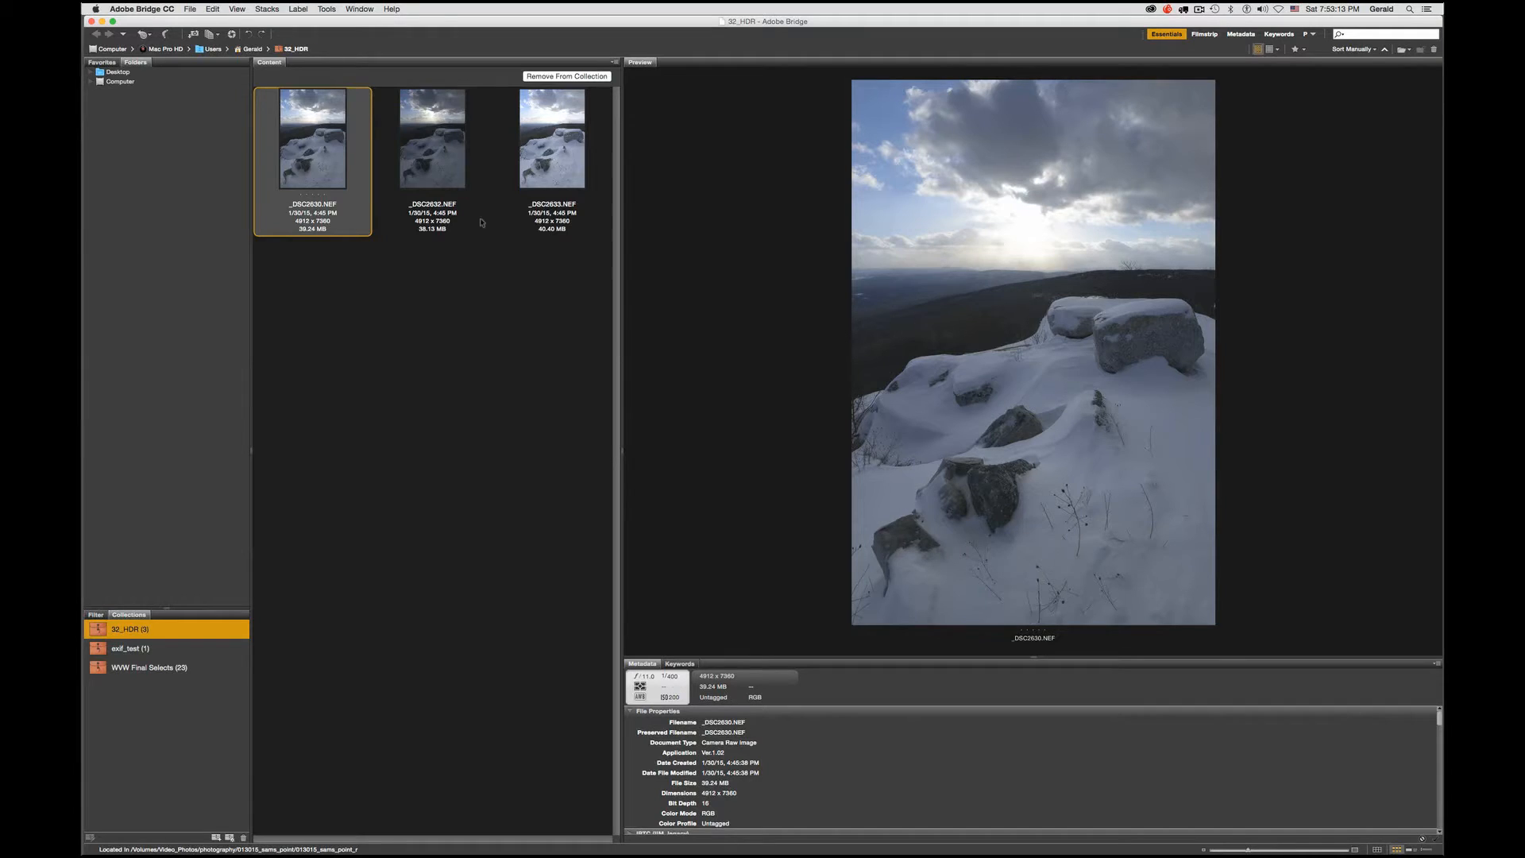
{"action": "left_click", "coordinate": [437, 171]}
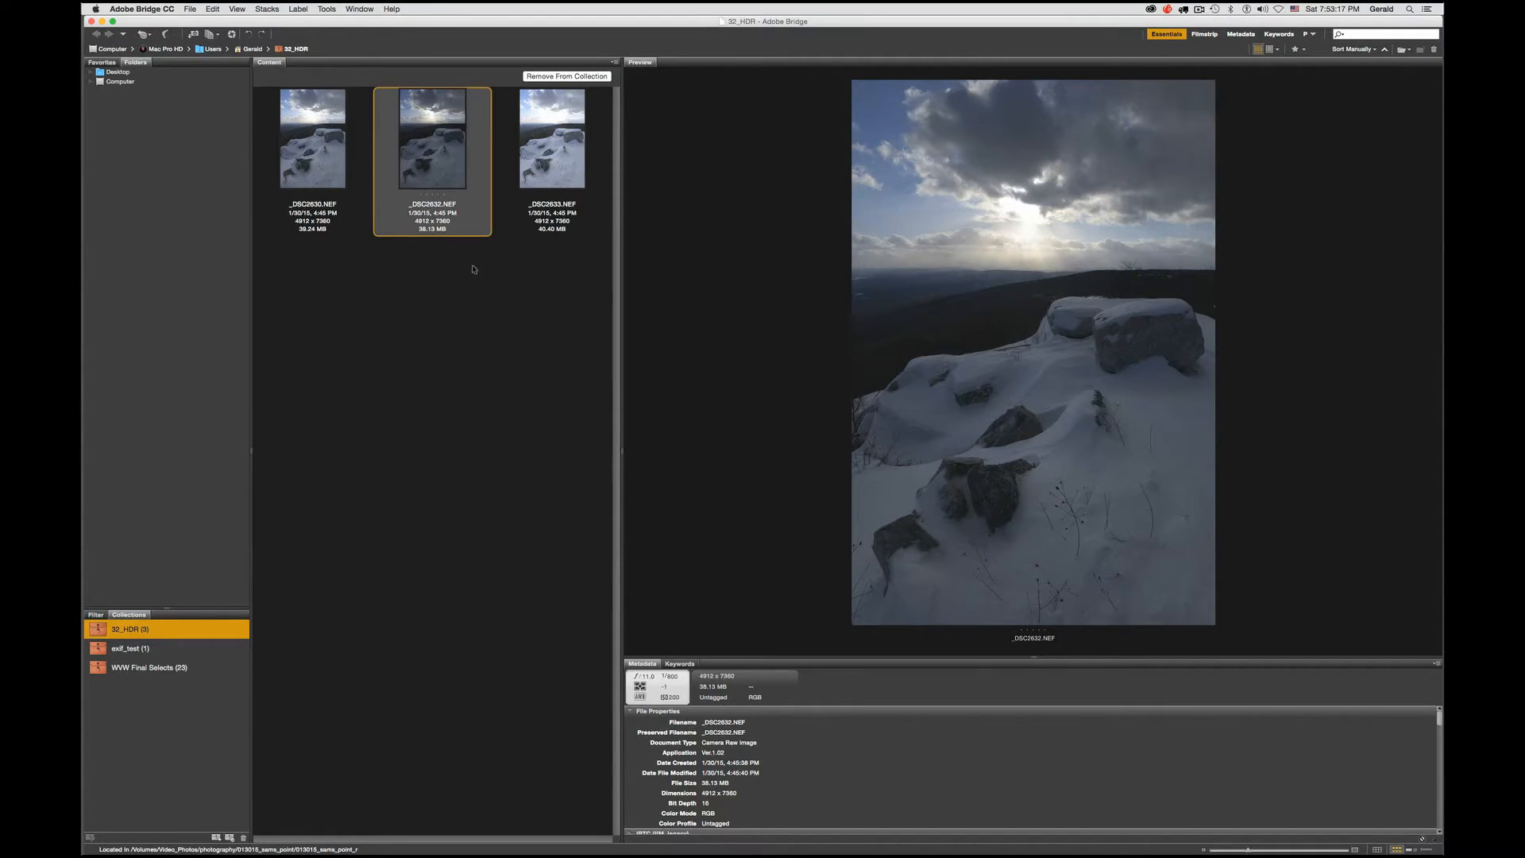
{"action": "left_click", "coordinate": [543, 157]}
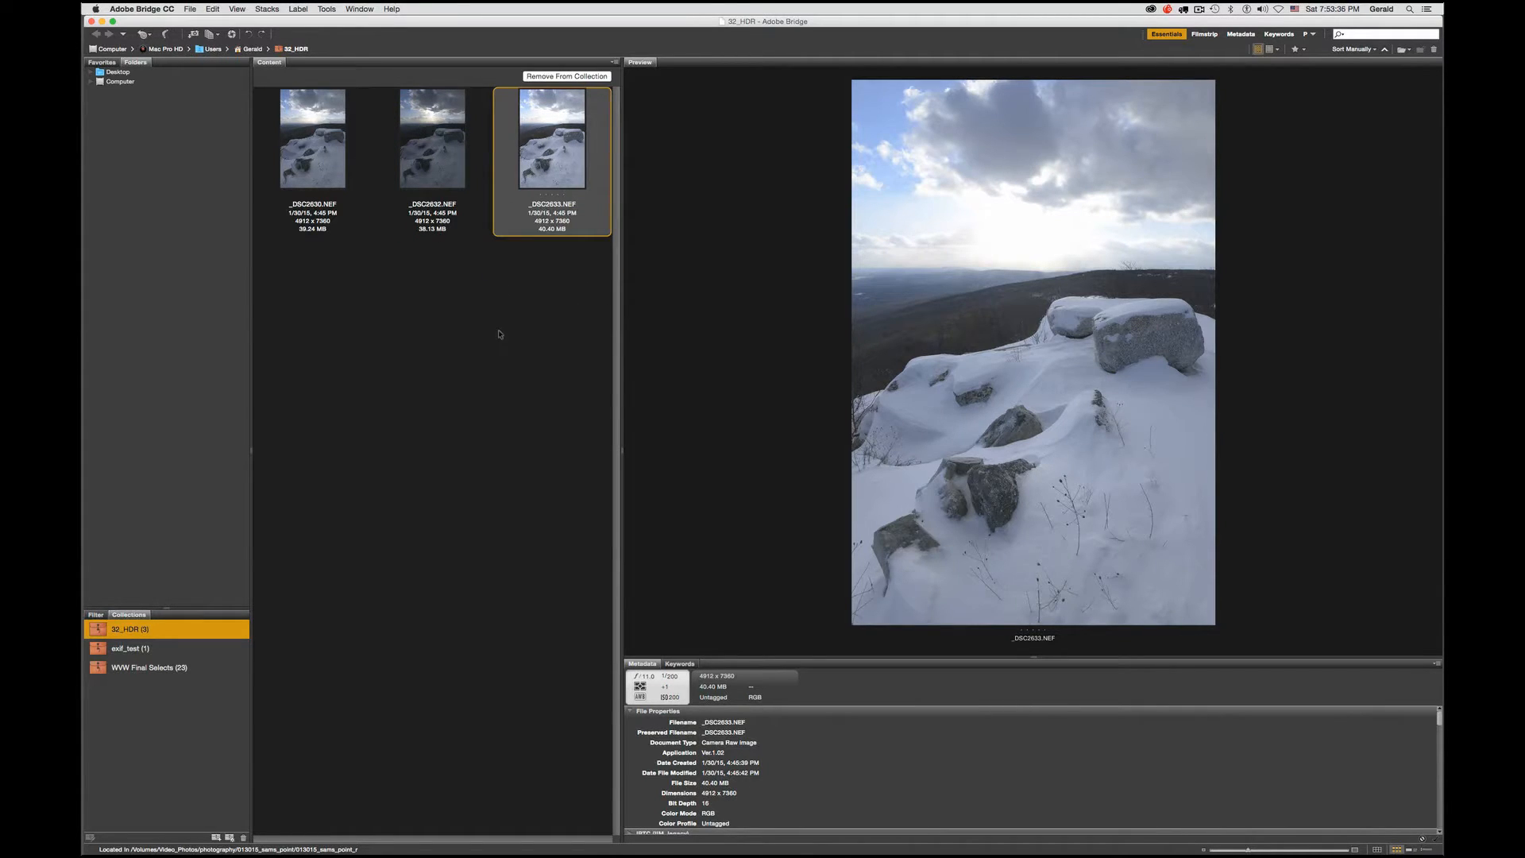
{"action": "left_click", "coordinate": [317, 135]}
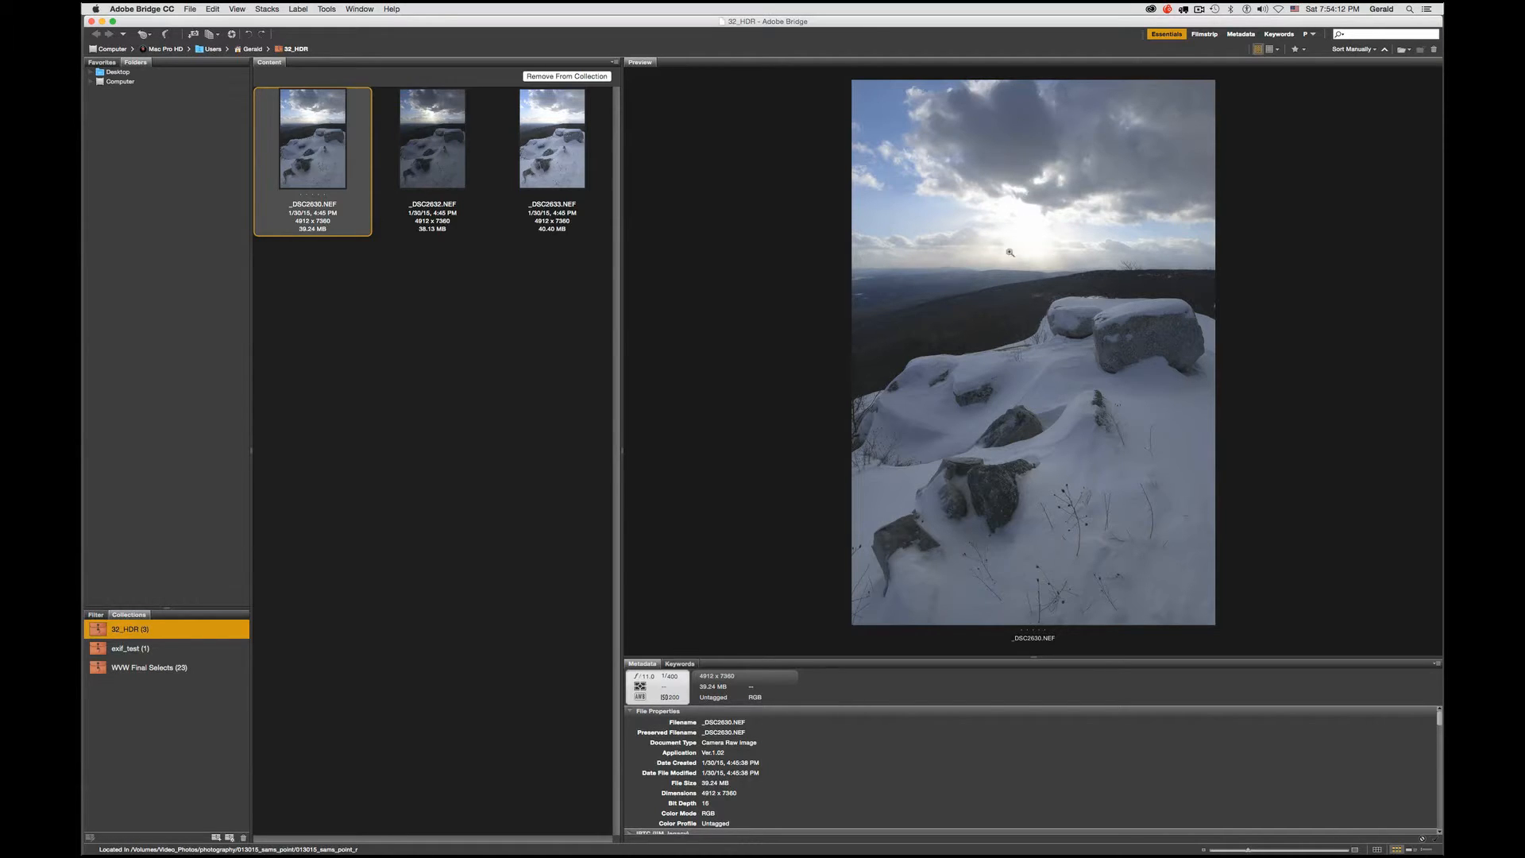
{"action": "left_click", "coordinate": [436, 265]}
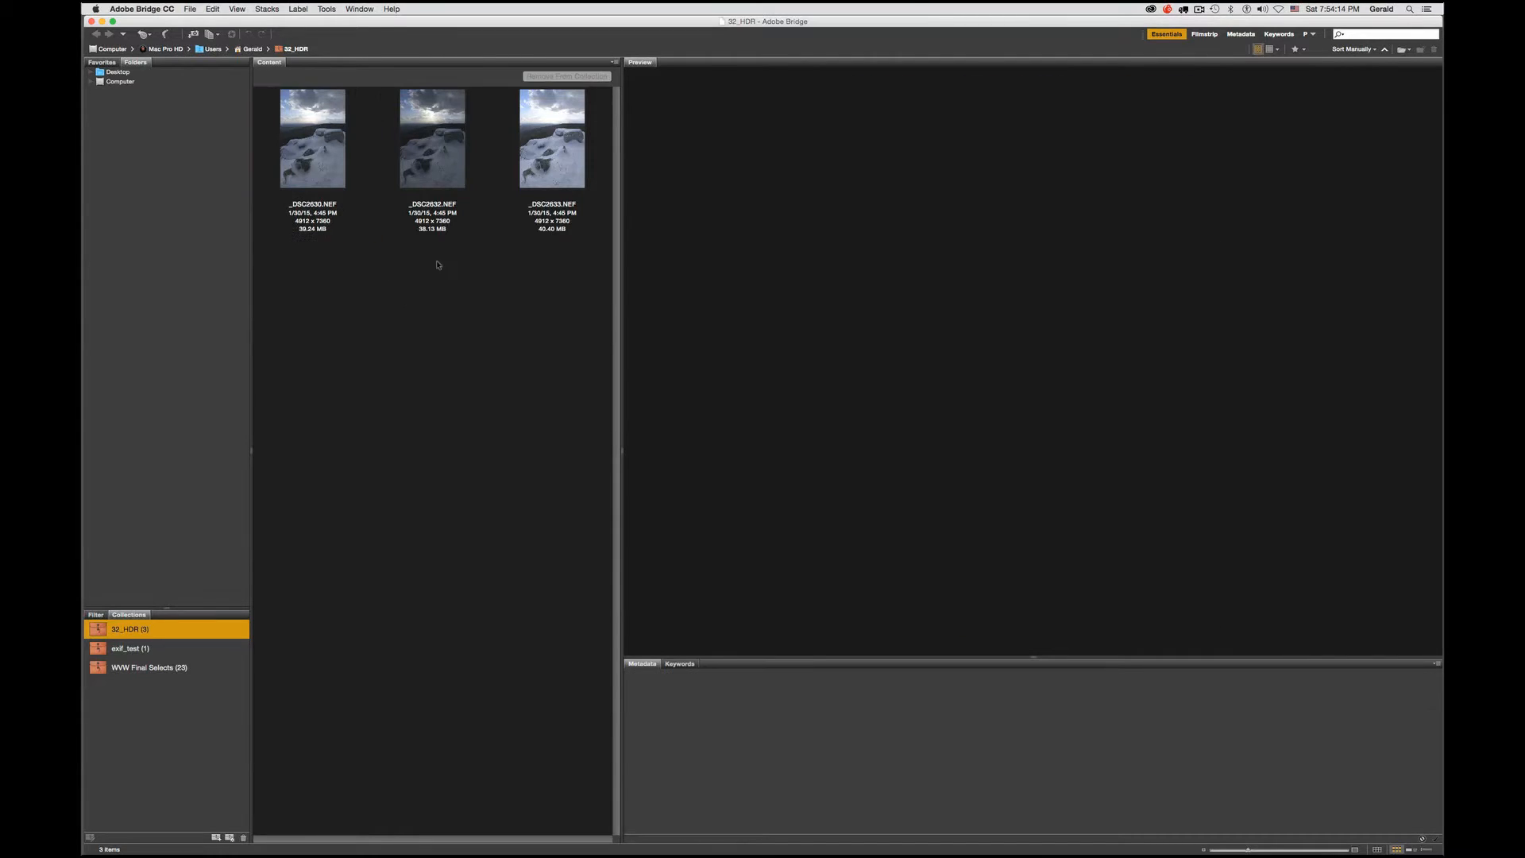
{"action": "left_click", "coordinate": [445, 159]}
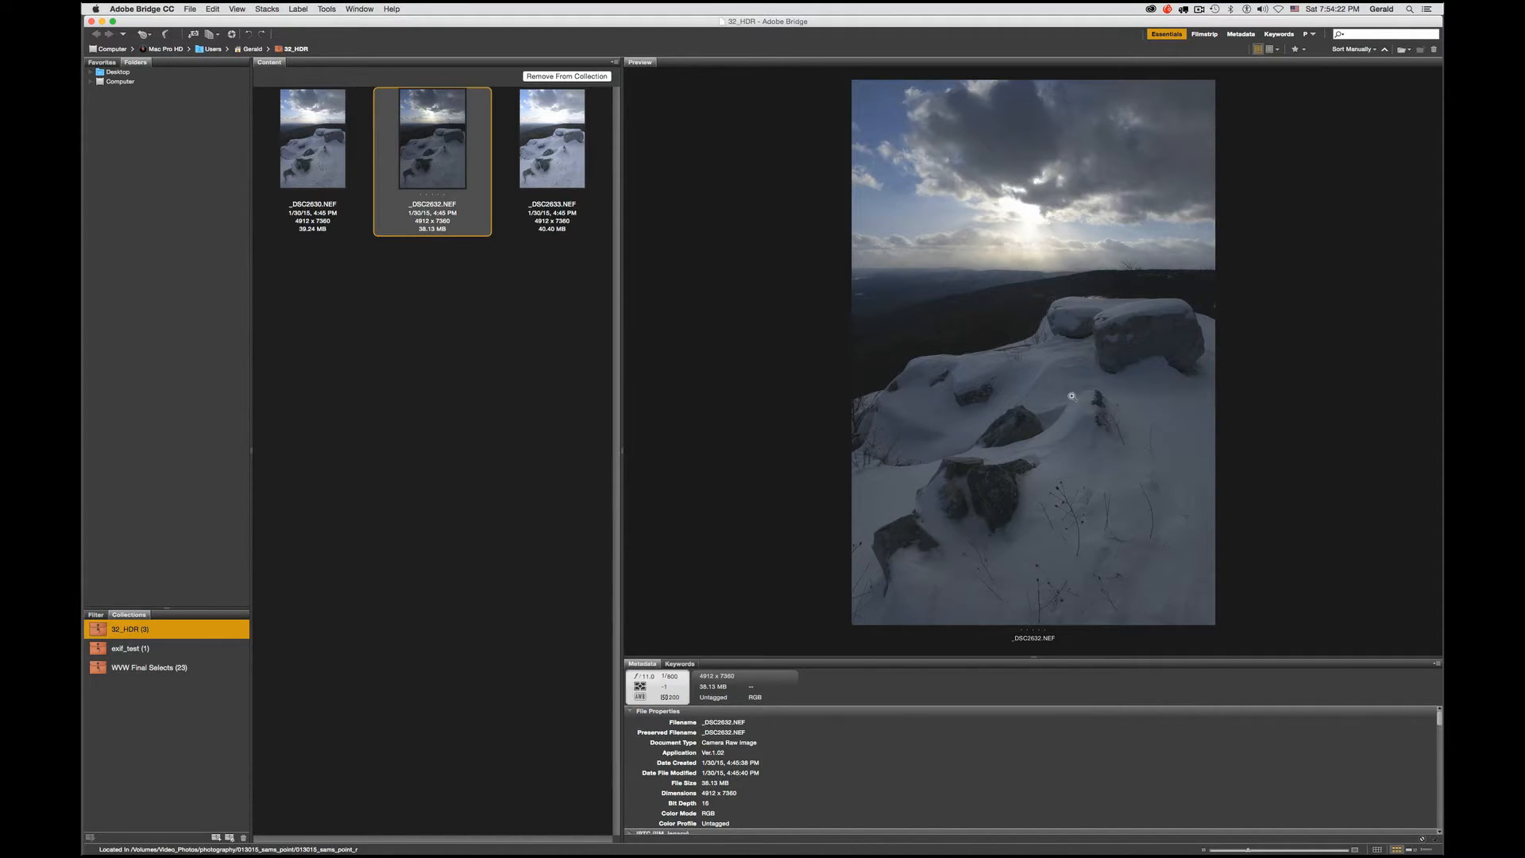
{"action": "left_click", "coordinate": [564, 334]}
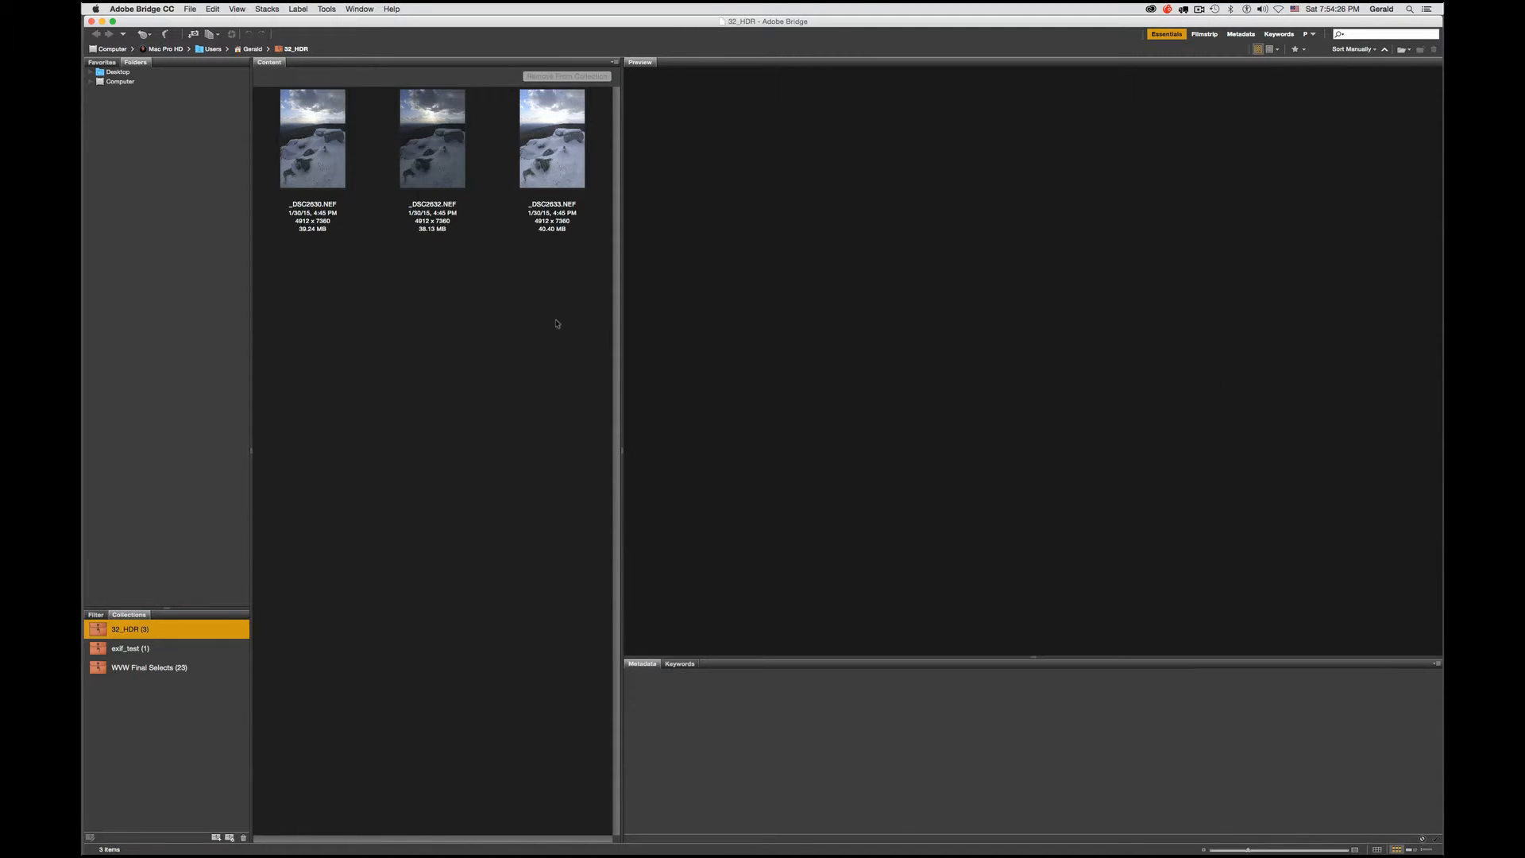
{"action": "left_click", "coordinate": [312, 139]}
{"action": "left_click", "coordinate": [432, 139]}
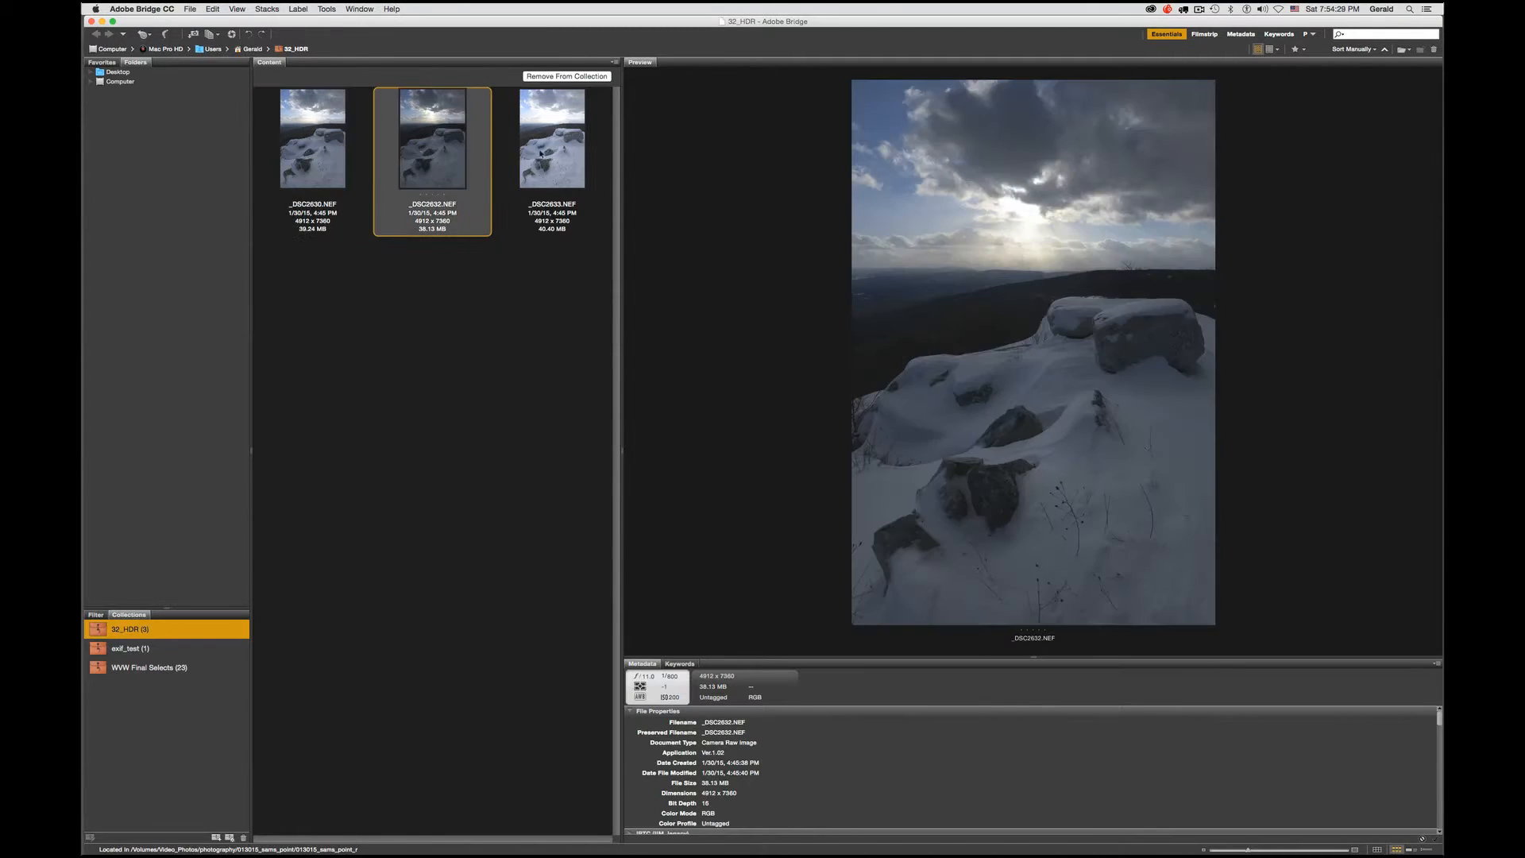
{"action": "left_click", "coordinate": [543, 153]}
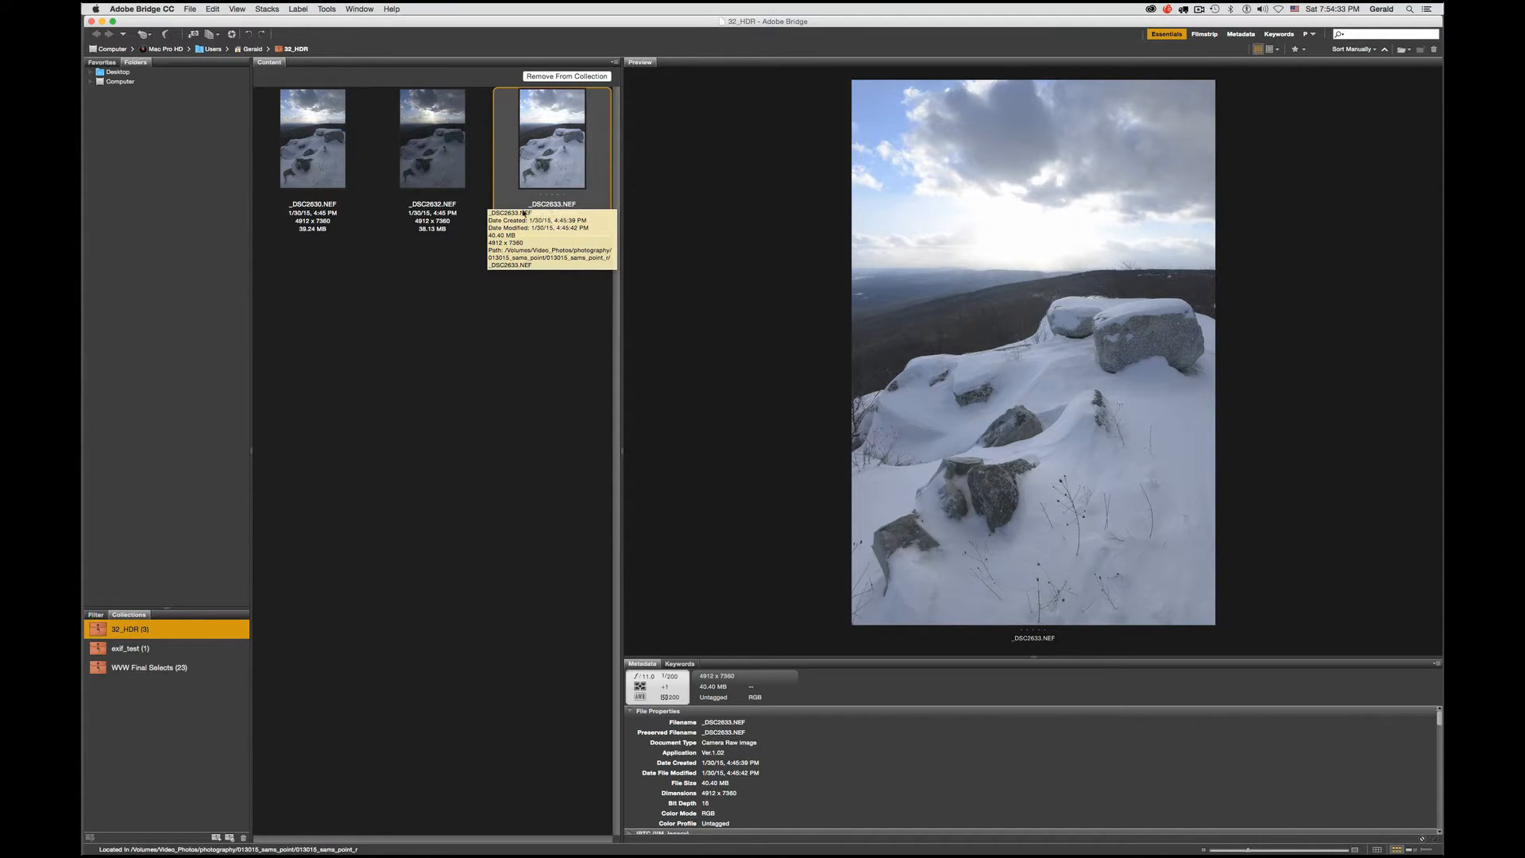
{"action": "left_click", "coordinate": [509, 269]}
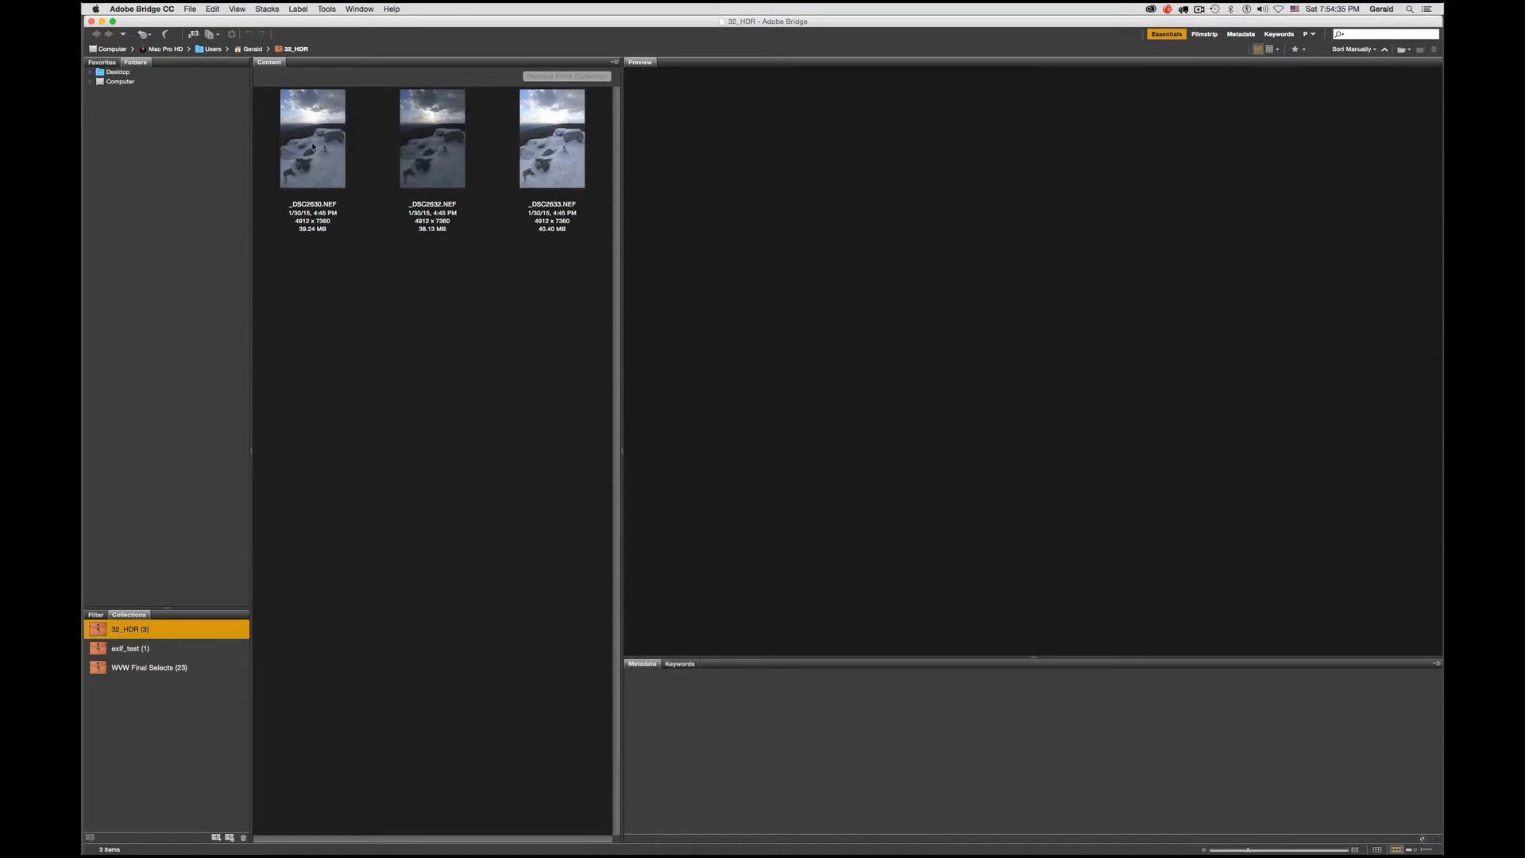
Open all three bracketed NEF files of the 32_HDR collection together in Camera Raw
{"action": "left_click", "coordinate": [338, 170]}
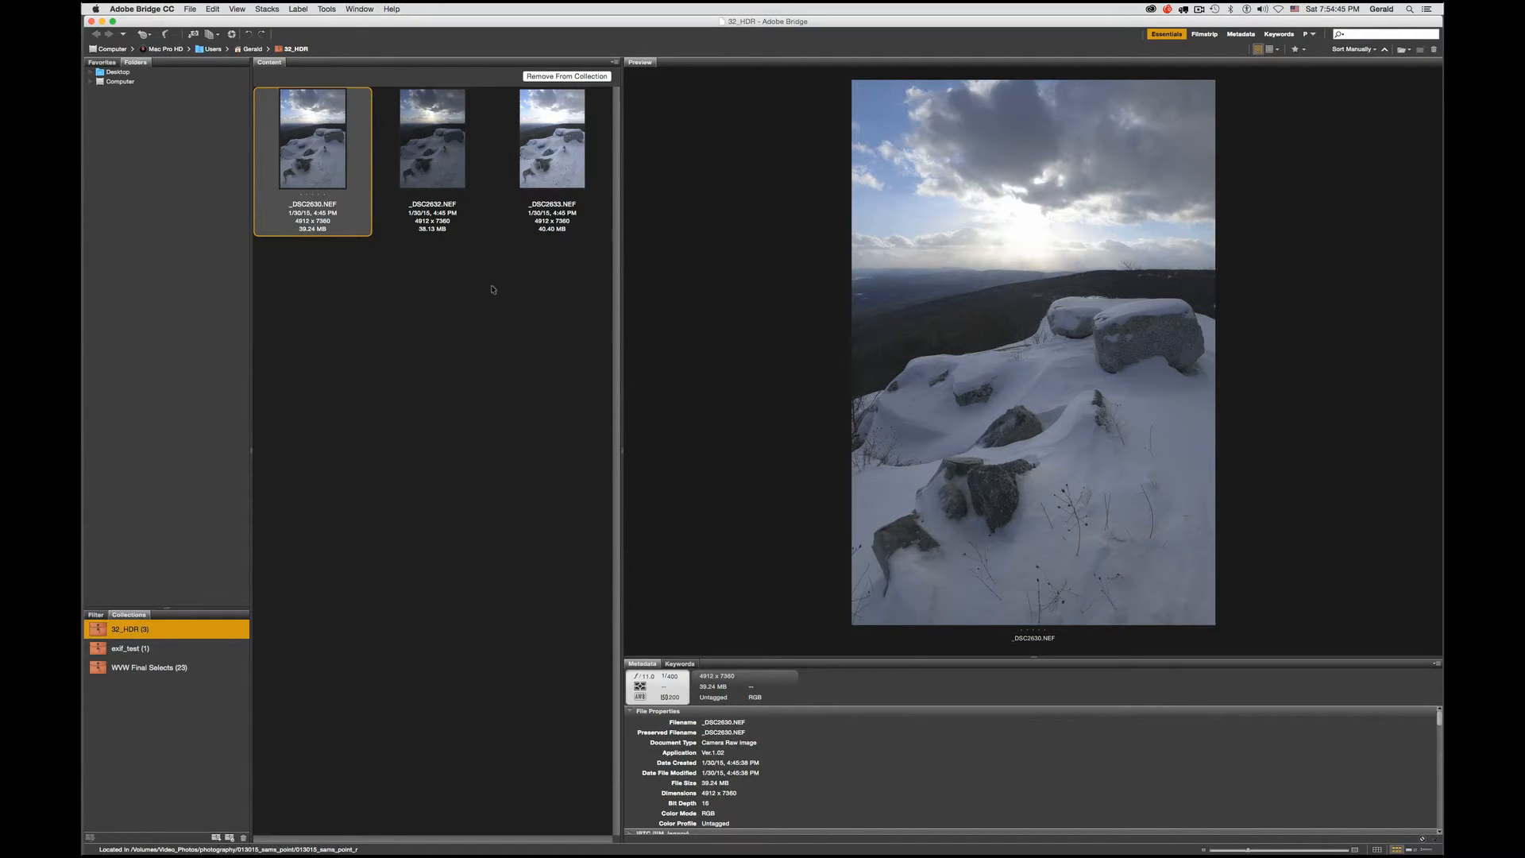
{"action": "left_click", "coordinate": [441, 137], "text": "shift"}
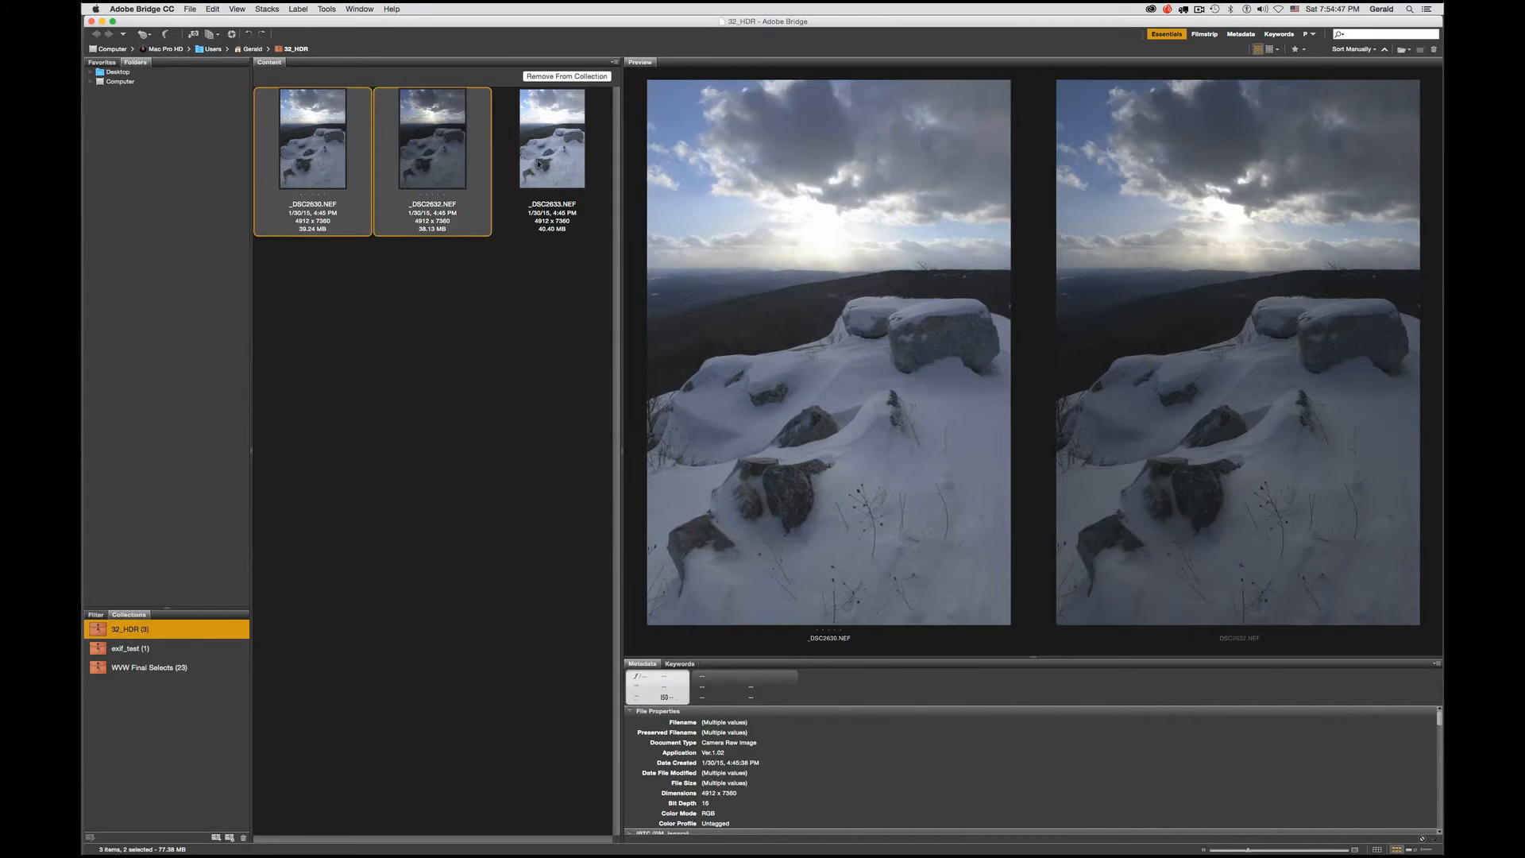
{"action": "left_click", "coordinate": [556, 147], "text": "shift"}
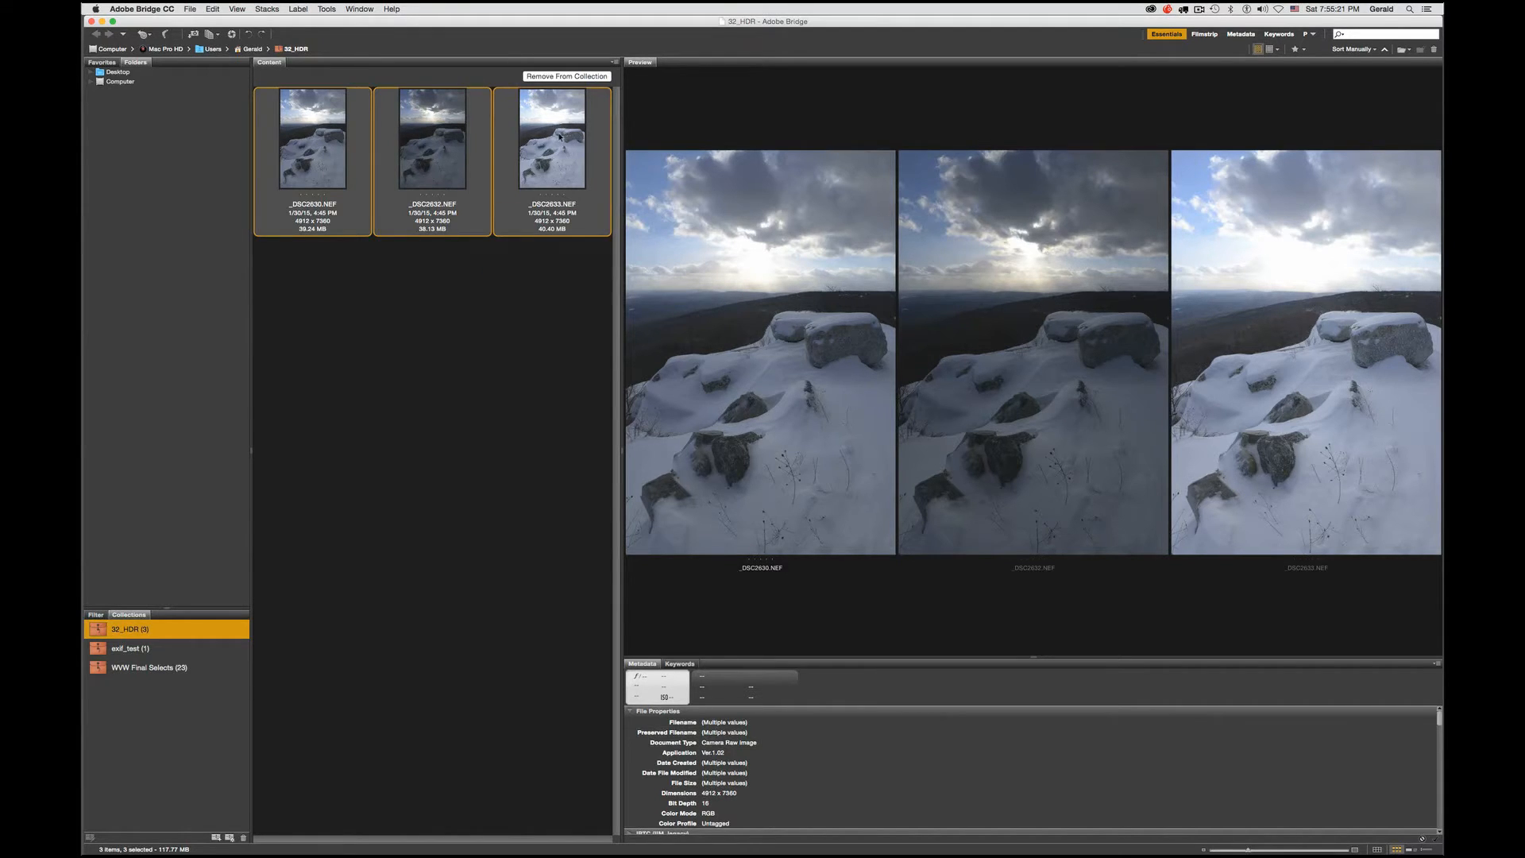
{"action": "mouse_move", "coordinate": [559, 136]}
{"action": "double_click", "coordinate": [438, 132]}
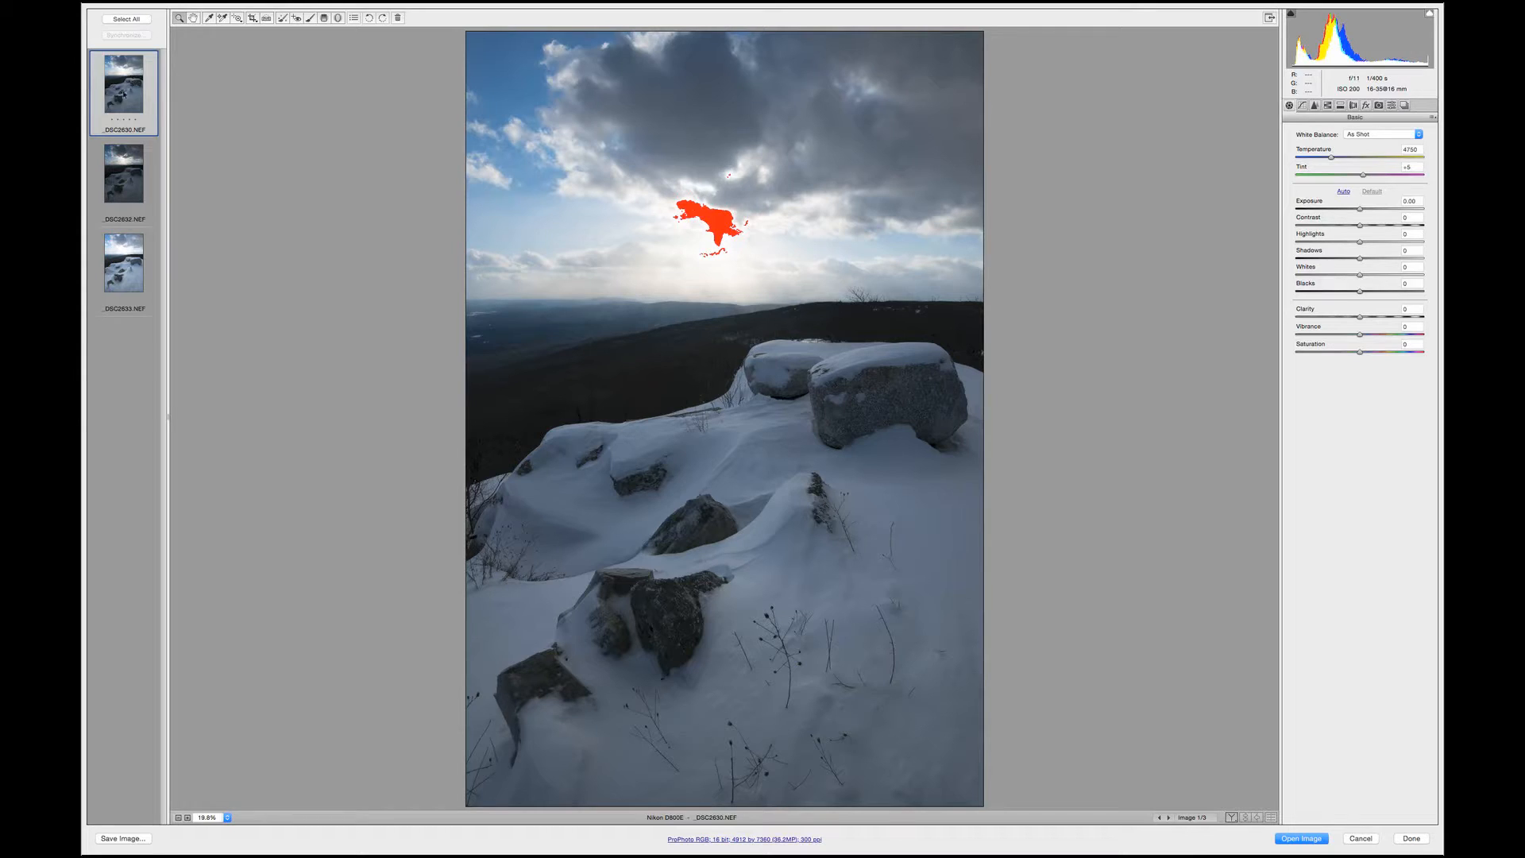
Enable lens profile corrections and chromatic aberration removal for all three exposures at once
{"action": "left_click", "coordinate": [133, 21]}
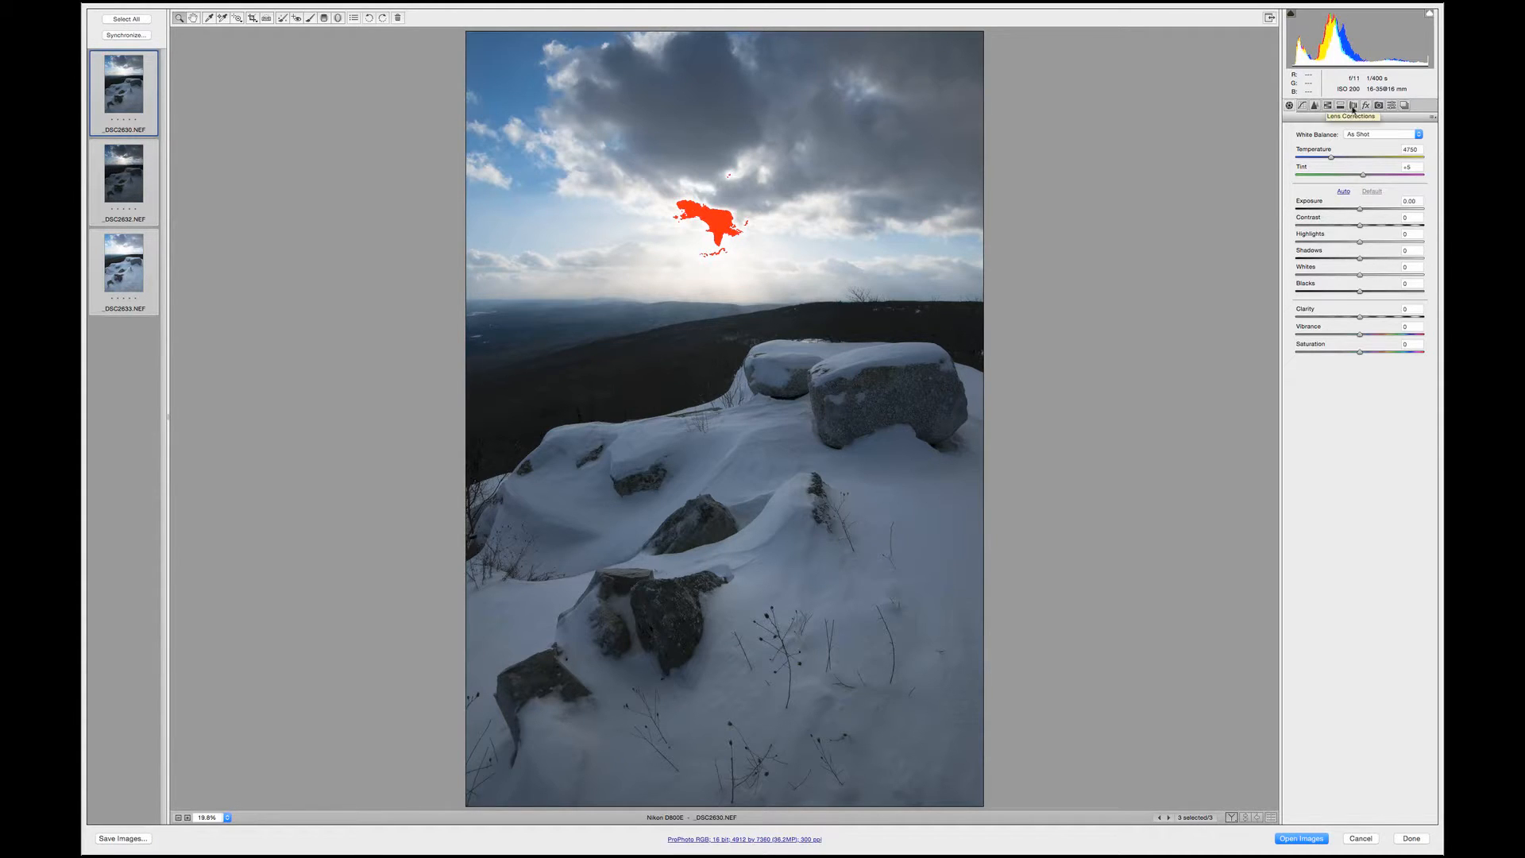
{"action": "left_click", "coordinate": [1354, 106]}
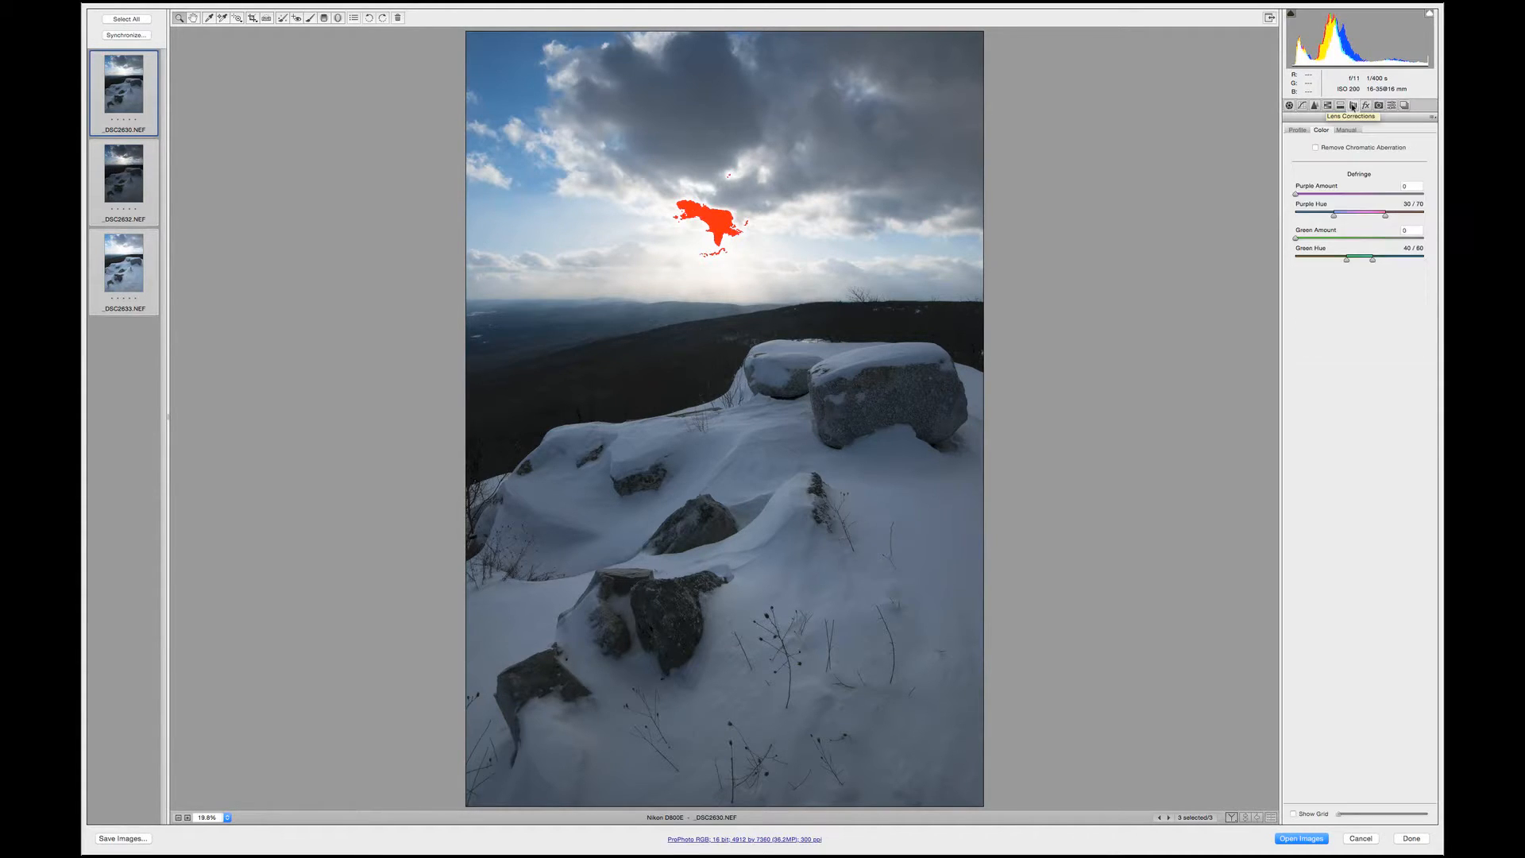
{"action": "left_click", "coordinate": [1296, 131]}
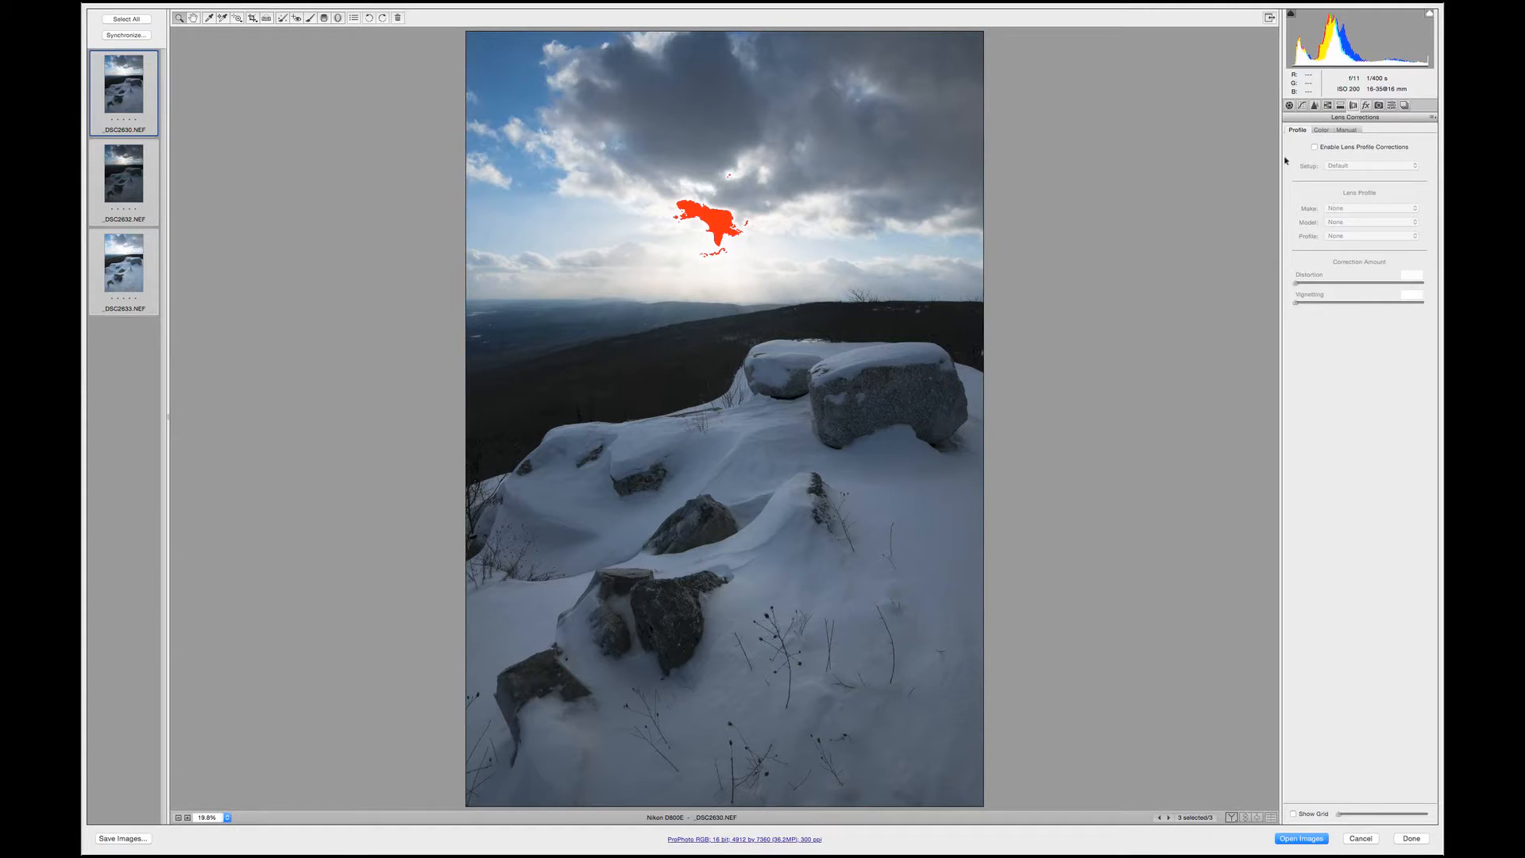
{"action": "left_click", "coordinate": [1313, 147]}
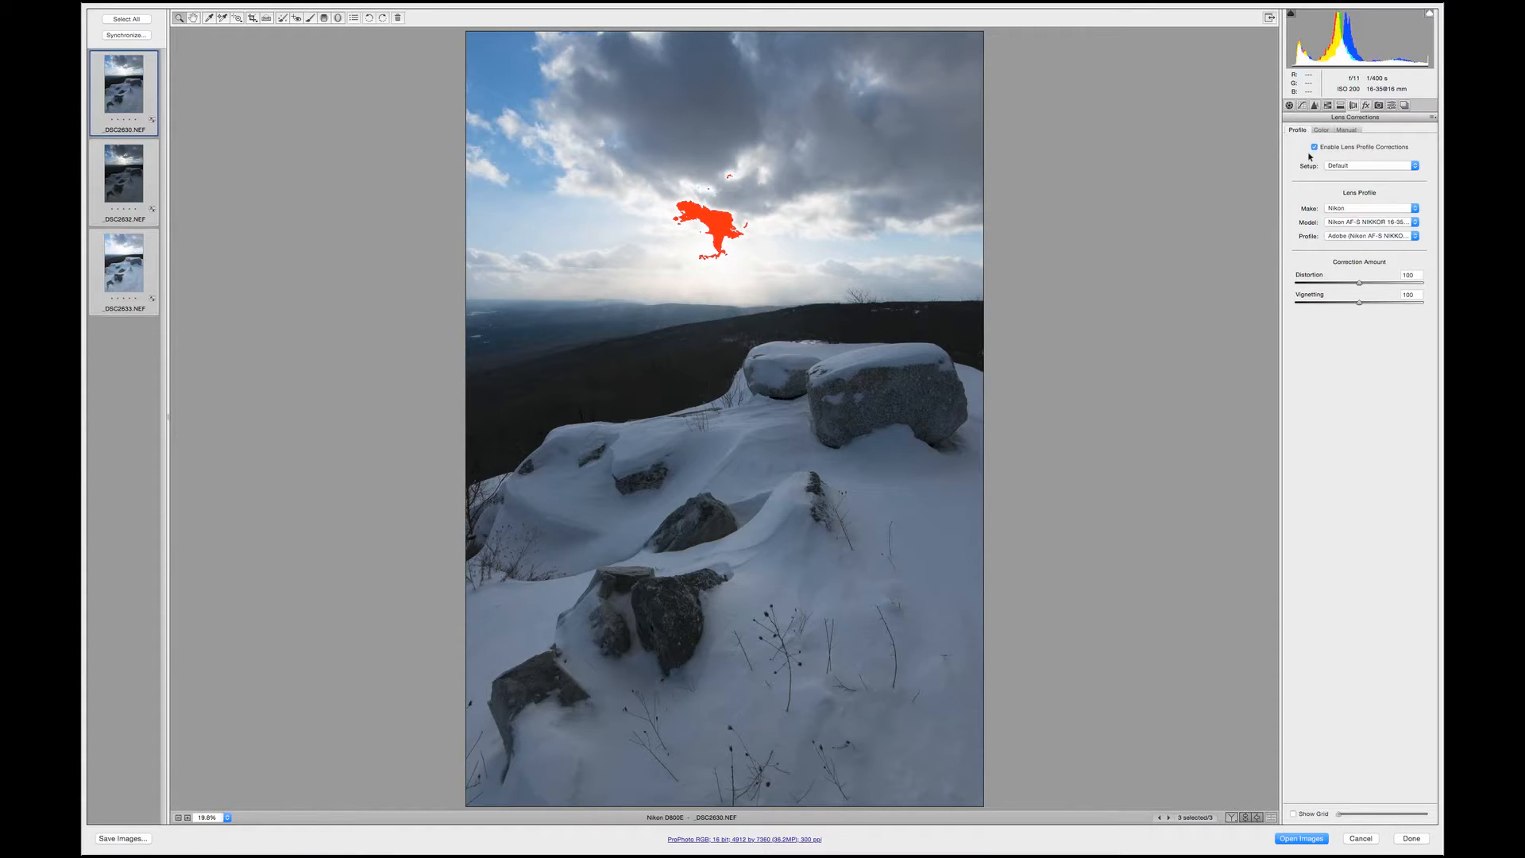
{"action": "left_click", "coordinate": [1320, 130]}
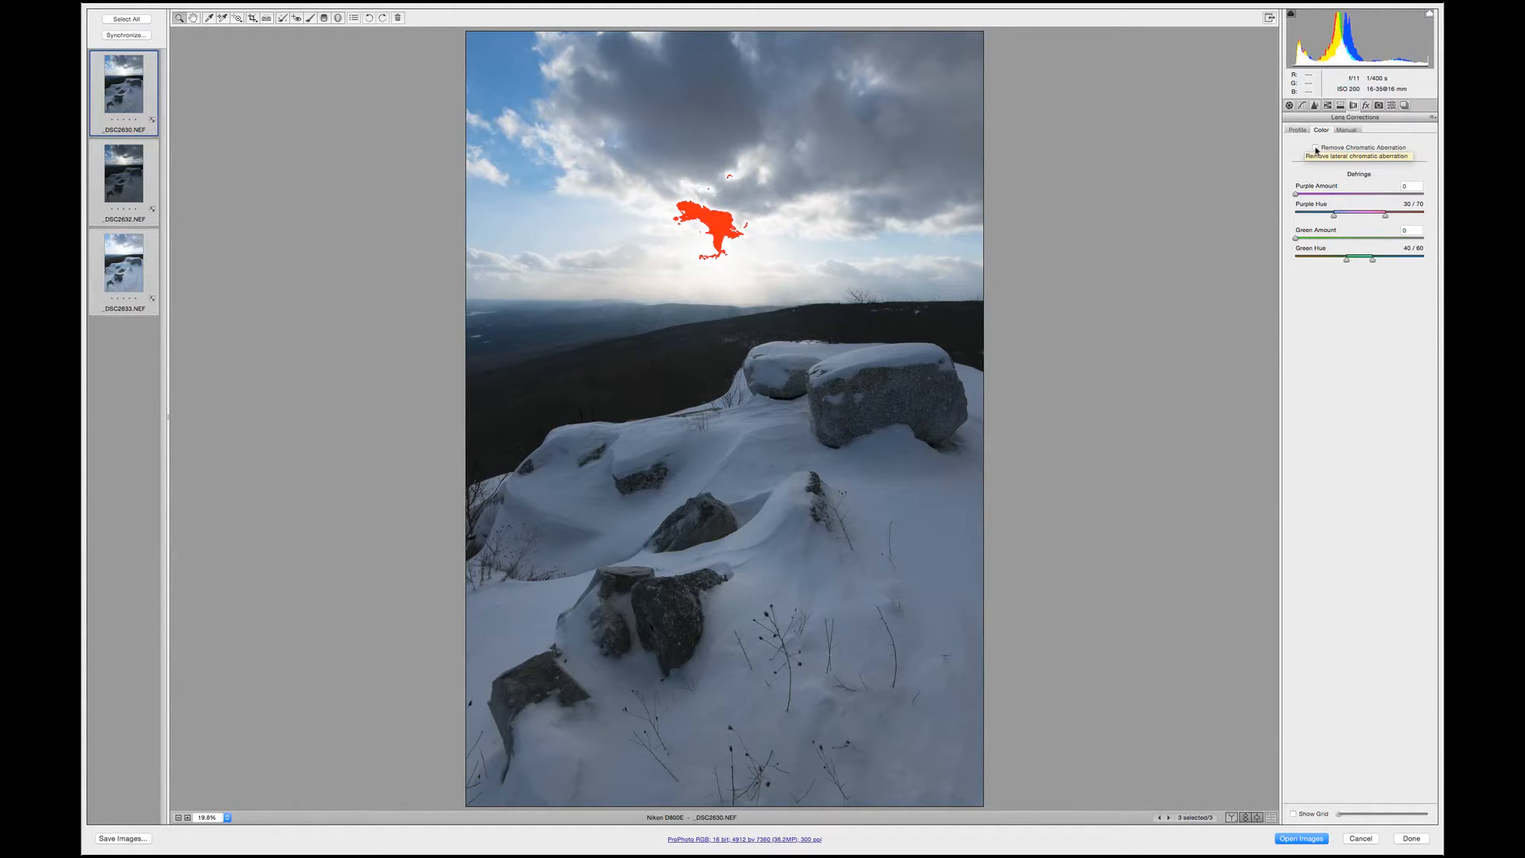
{"action": "left_click", "coordinate": [1315, 148]}
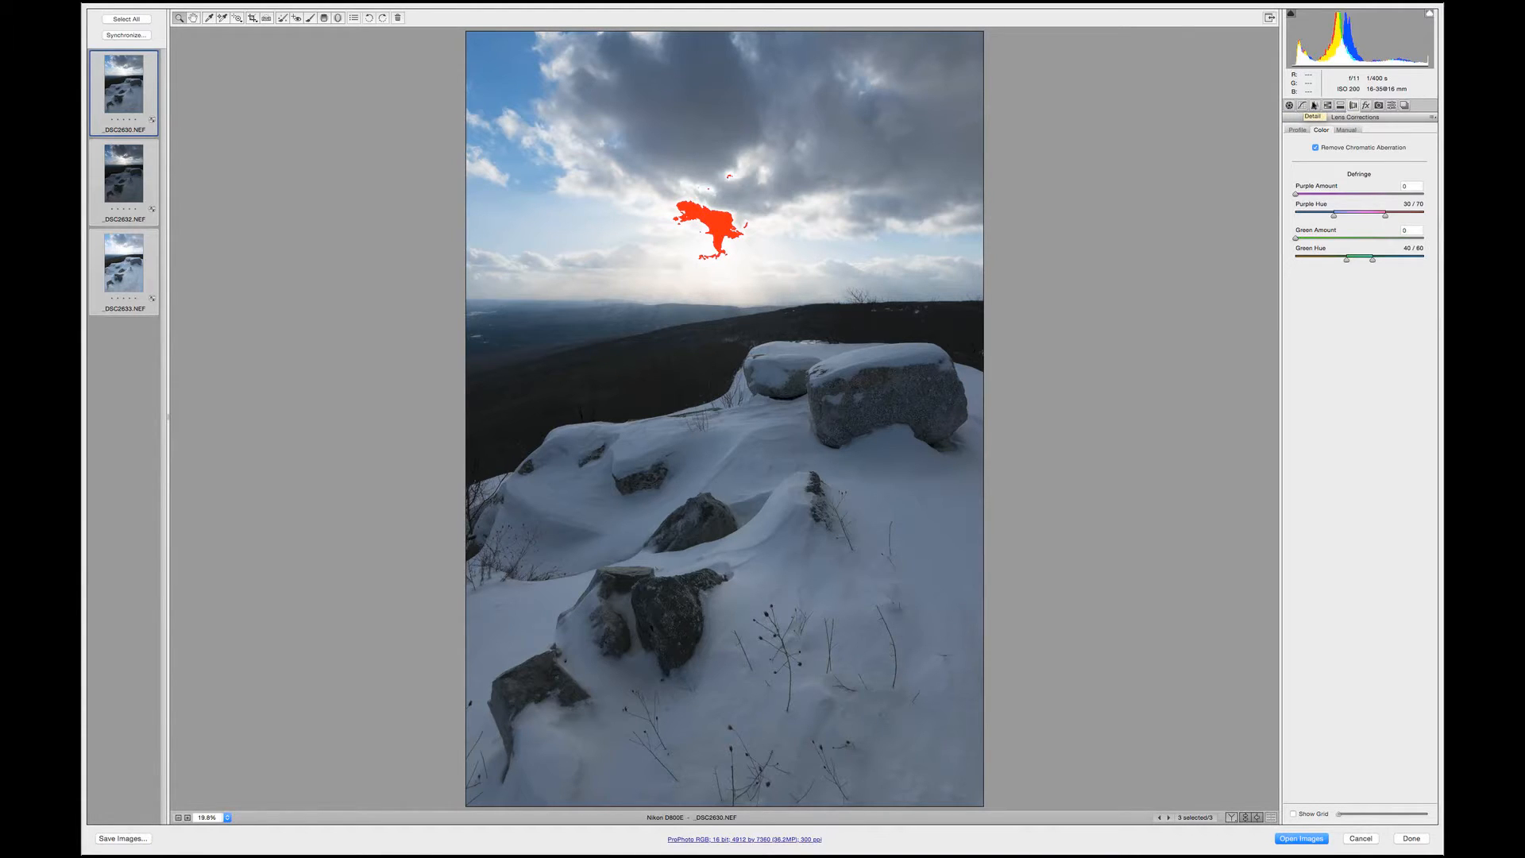
Increase the luminance and color noise reduction for all three exposures, and return to the basic adjustments
{"action": "left_click", "coordinate": [1313, 105]}
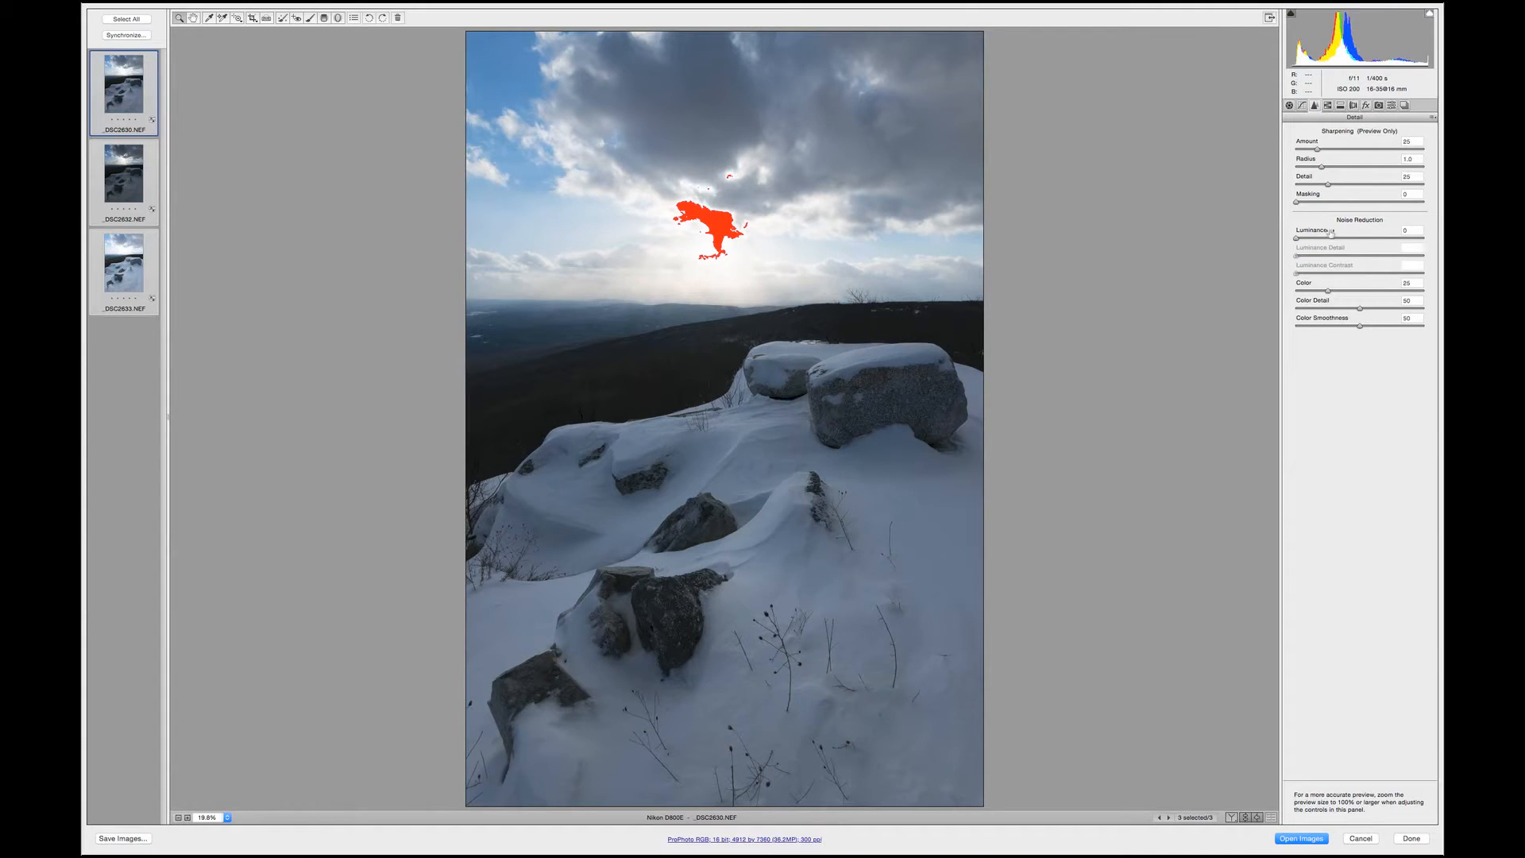
{"action": "left_click_drag", "start_coordinate": [1296, 239], "coordinate": [1358, 251]}
{"action": "key", "text": "Down"}
{"action": "left_click", "coordinate": [1327, 293]}
{"action": "left_click_drag", "start_coordinate": [1327, 293], "coordinate": [1419, 292]}
{"action": "left_click", "coordinate": [1291, 105]}
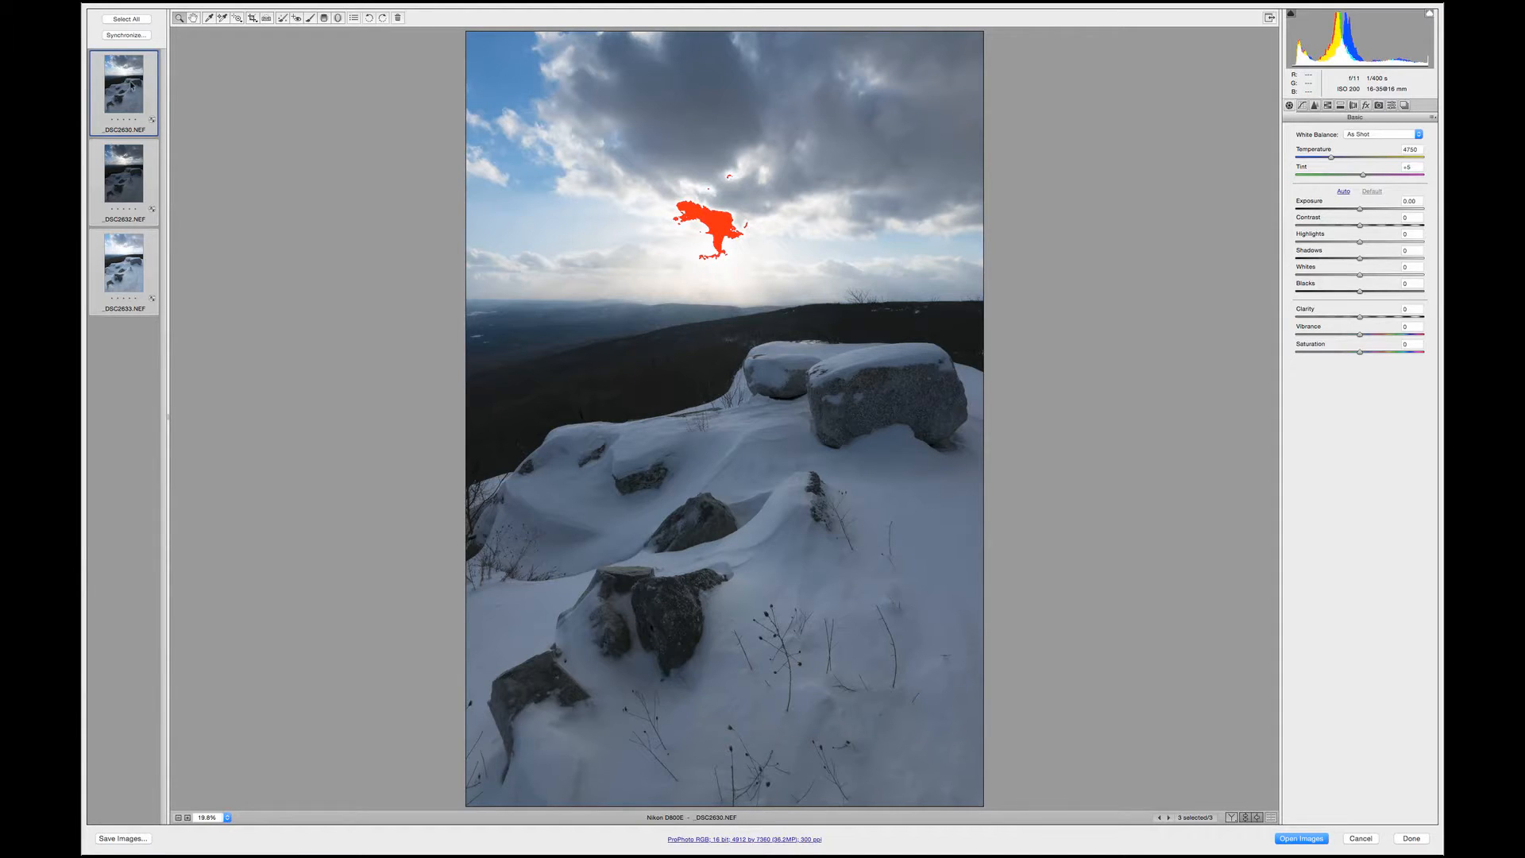
Lower Highlights individually, to -23 on _DSC2630.NEF and about -16 on _DSC2632.NEF, to recover the clipped sky
{"action": "left_click", "coordinate": [132, 86]}
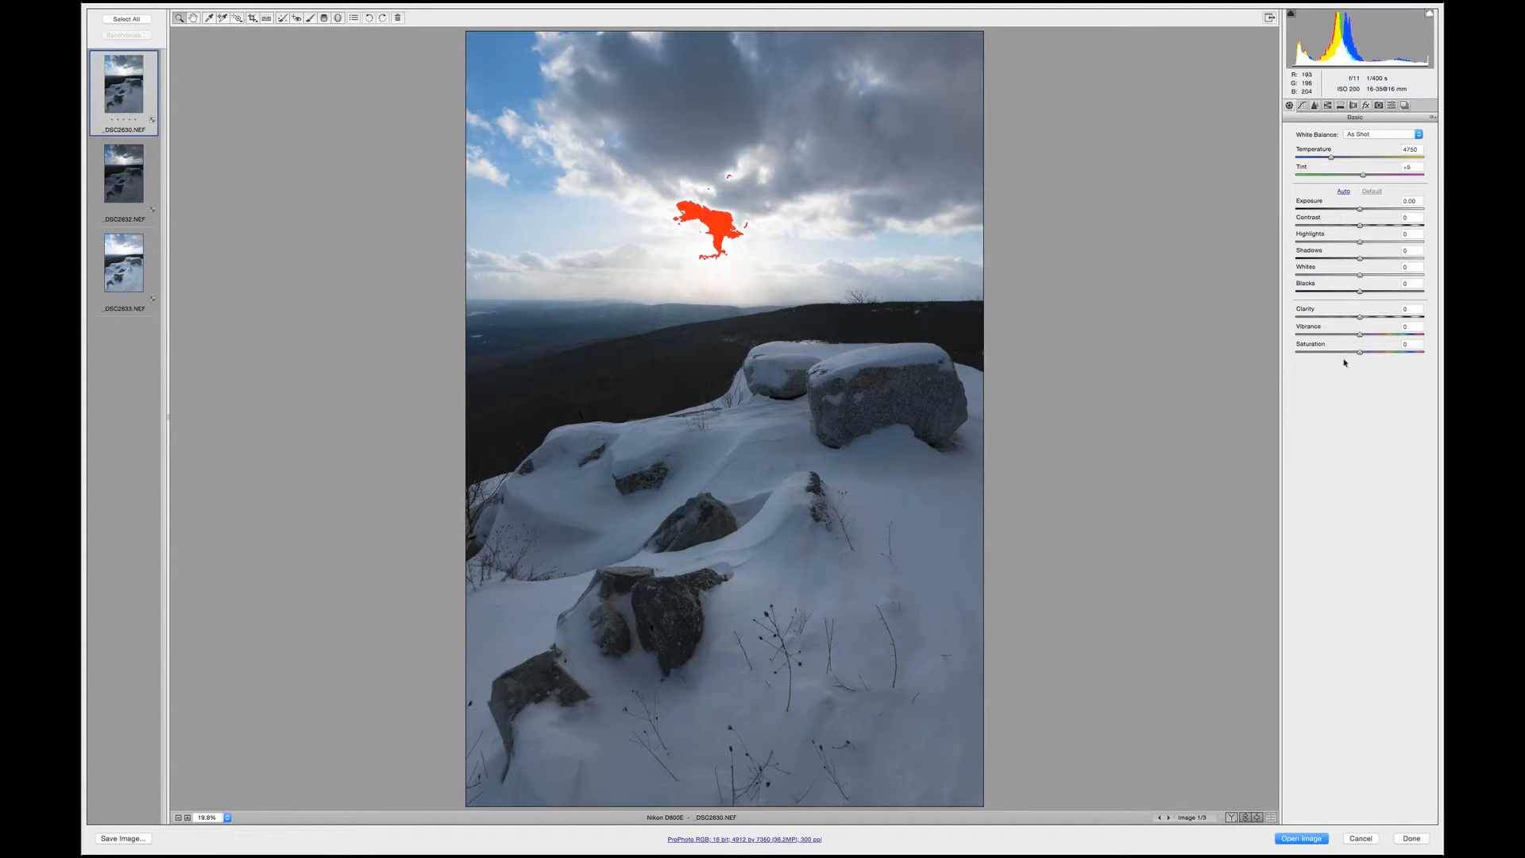
{"action": "left_click", "coordinate": [1359, 244]}
{"action": "left_click_drag", "start_coordinate": [1358, 244], "coordinate": [1344, 246]}
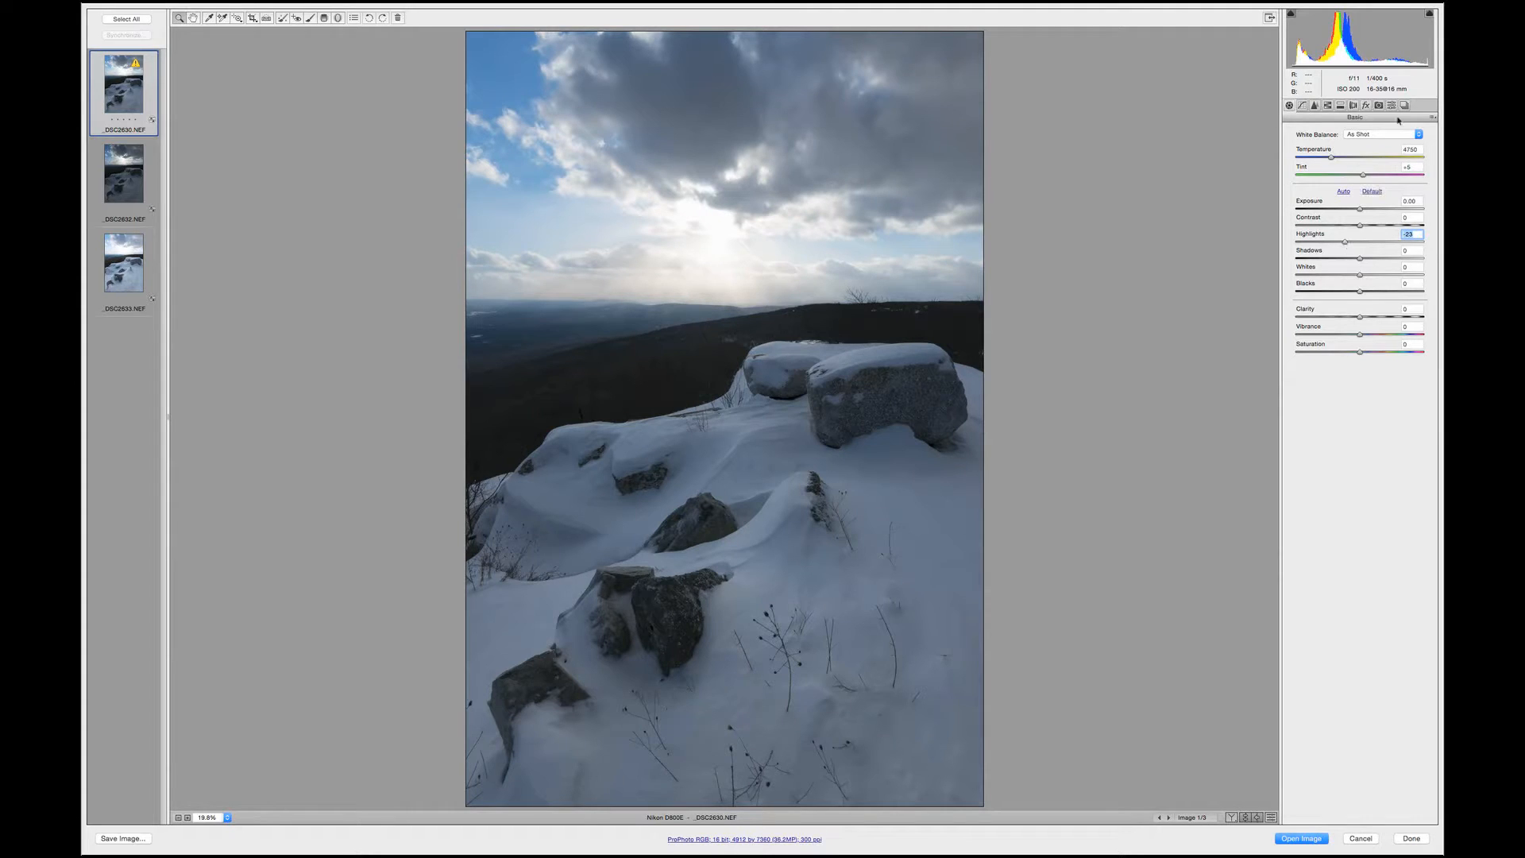
{"action": "left_click", "coordinate": [126, 170]}
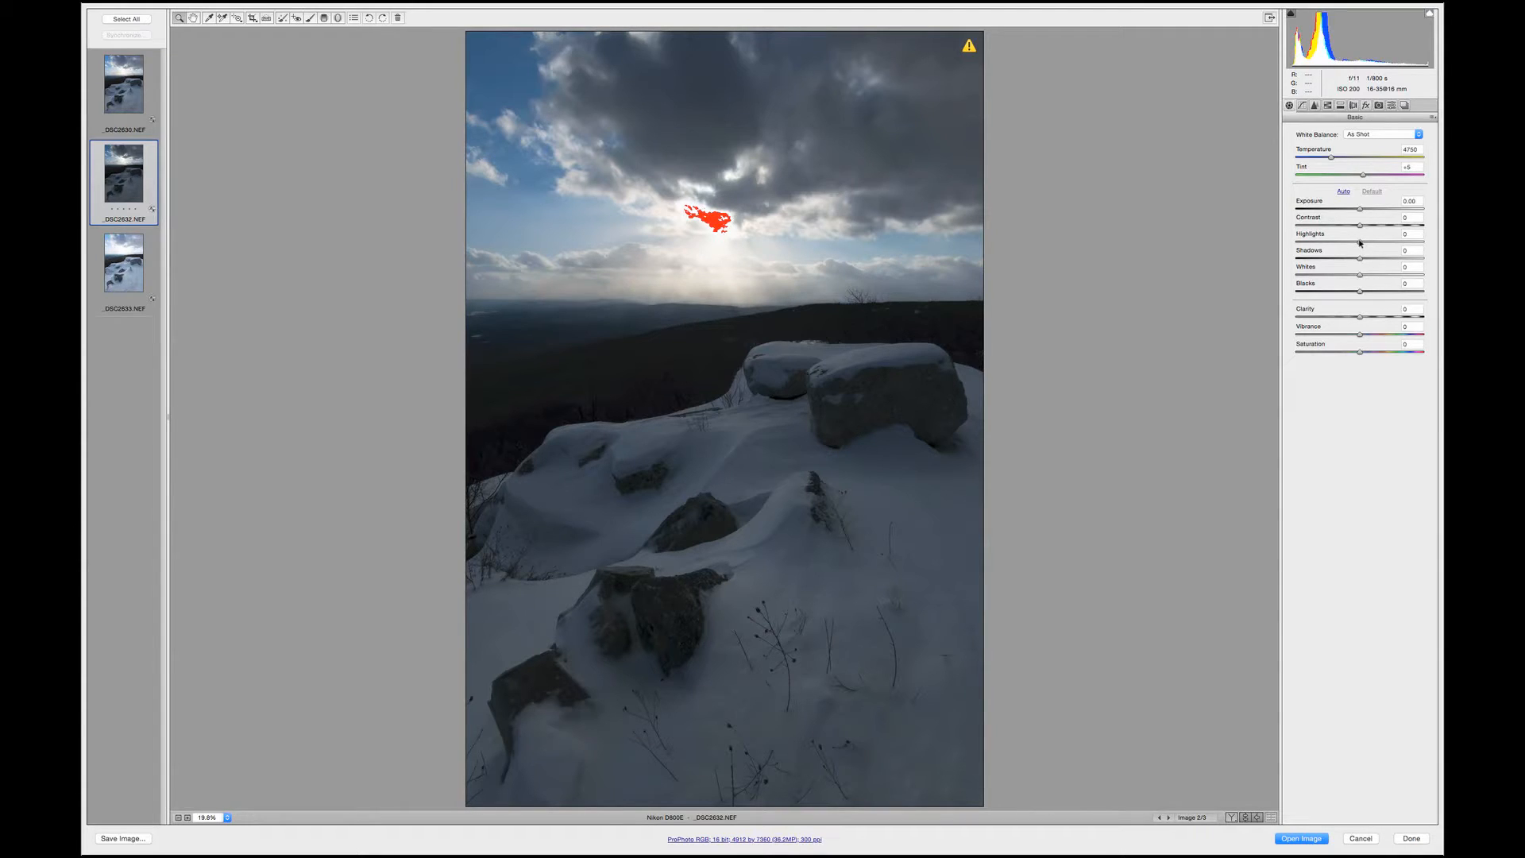
{"action": "left_click_drag", "start_coordinate": [1355, 242], "coordinate": [1351, 244]}
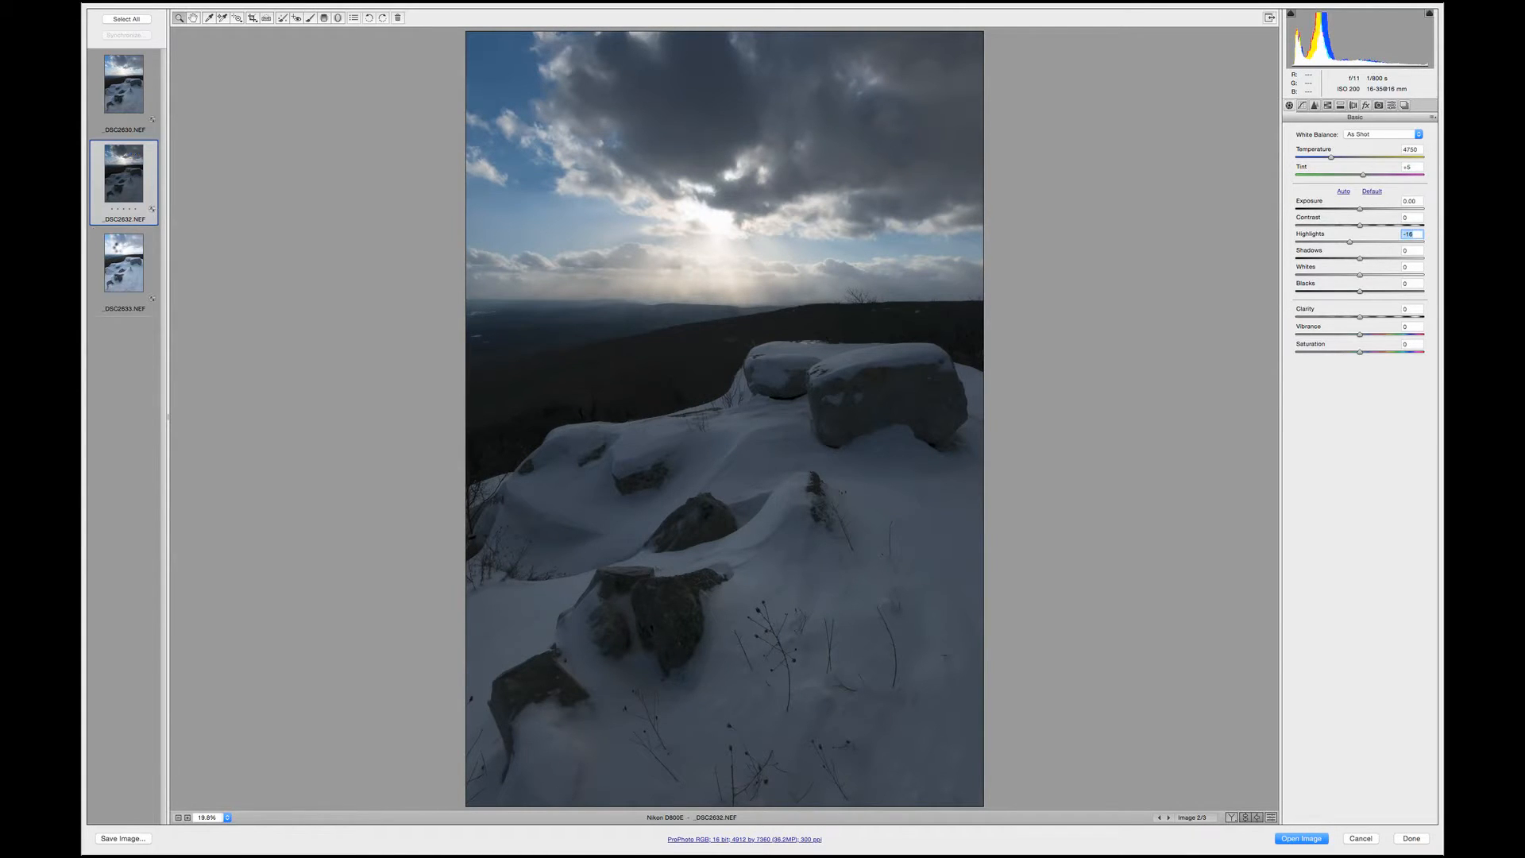
Lower Highlights on _DSC2633.NEF to about -42 and apply the raw adjustments without opening the images
{"action": "left_click", "coordinate": [119, 251]}
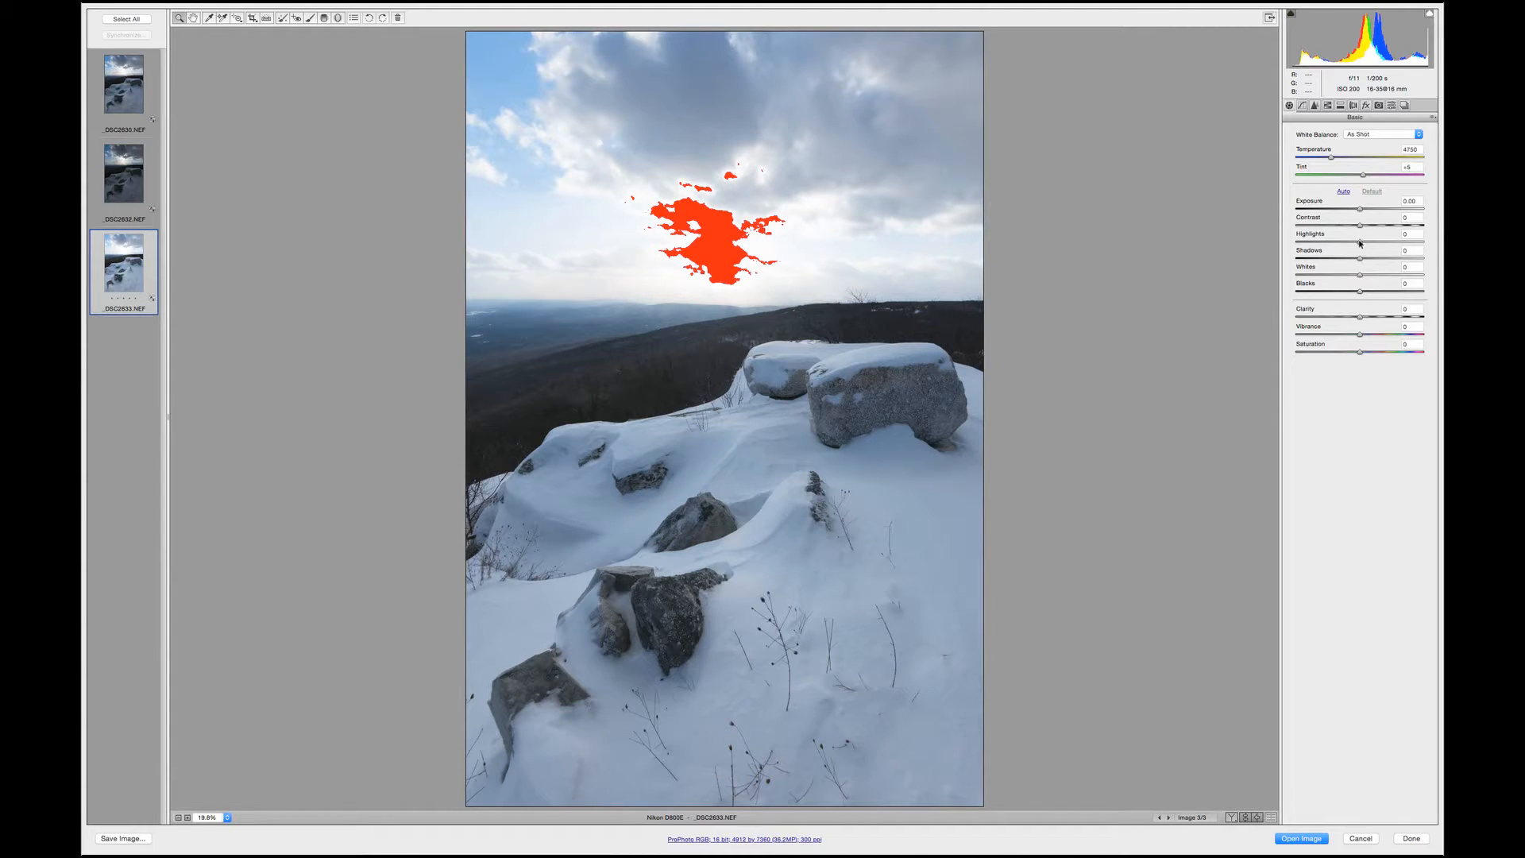
{"action": "left_click_drag", "start_coordinate": [1359, 243], "coordinate": [1332, 245]}
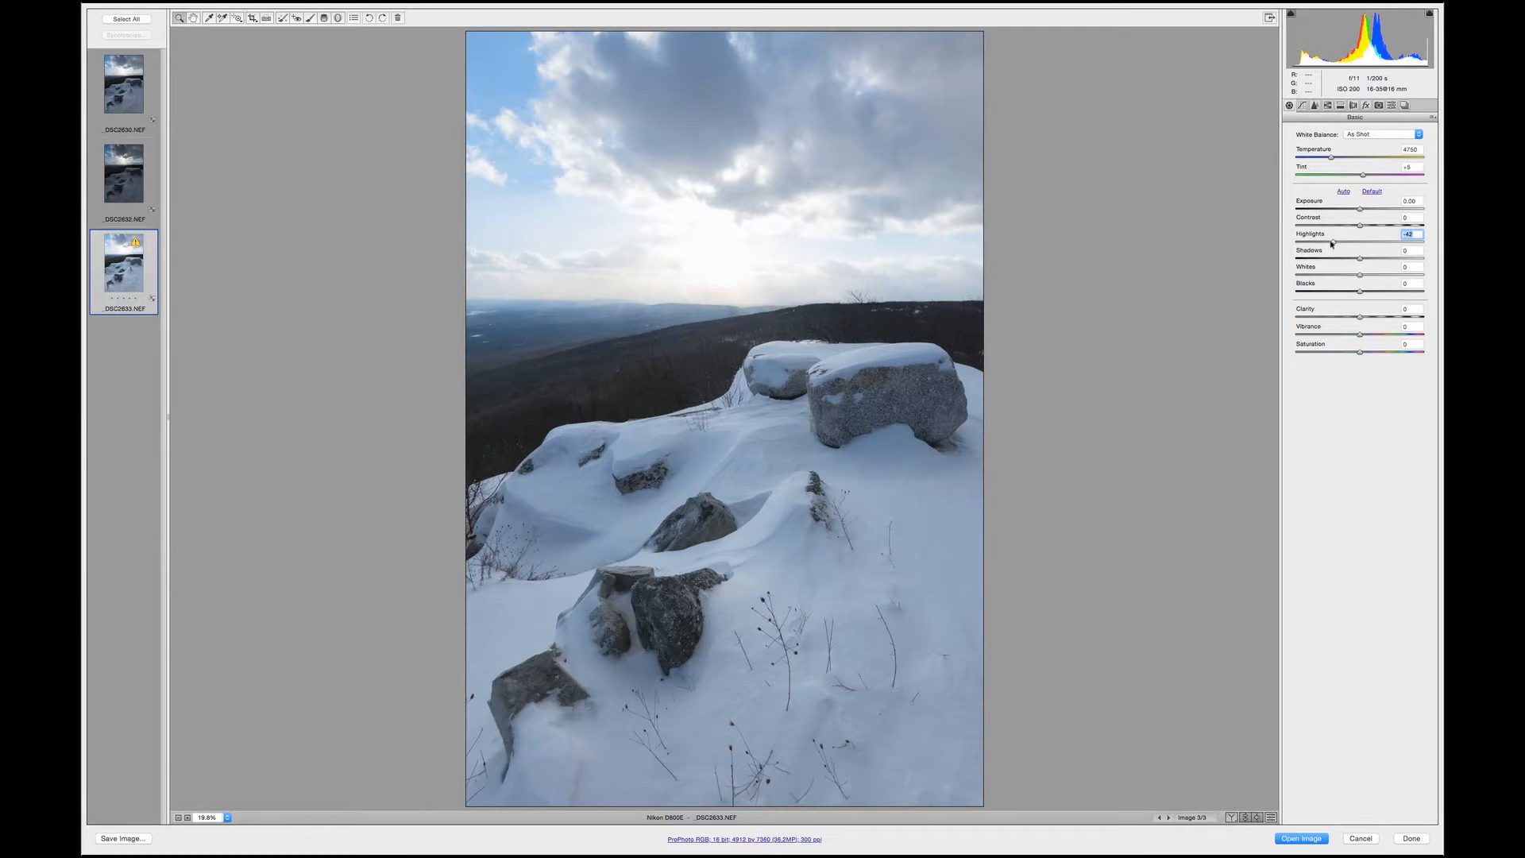
{"action": "left_click", "coordinate": [126, 99]}
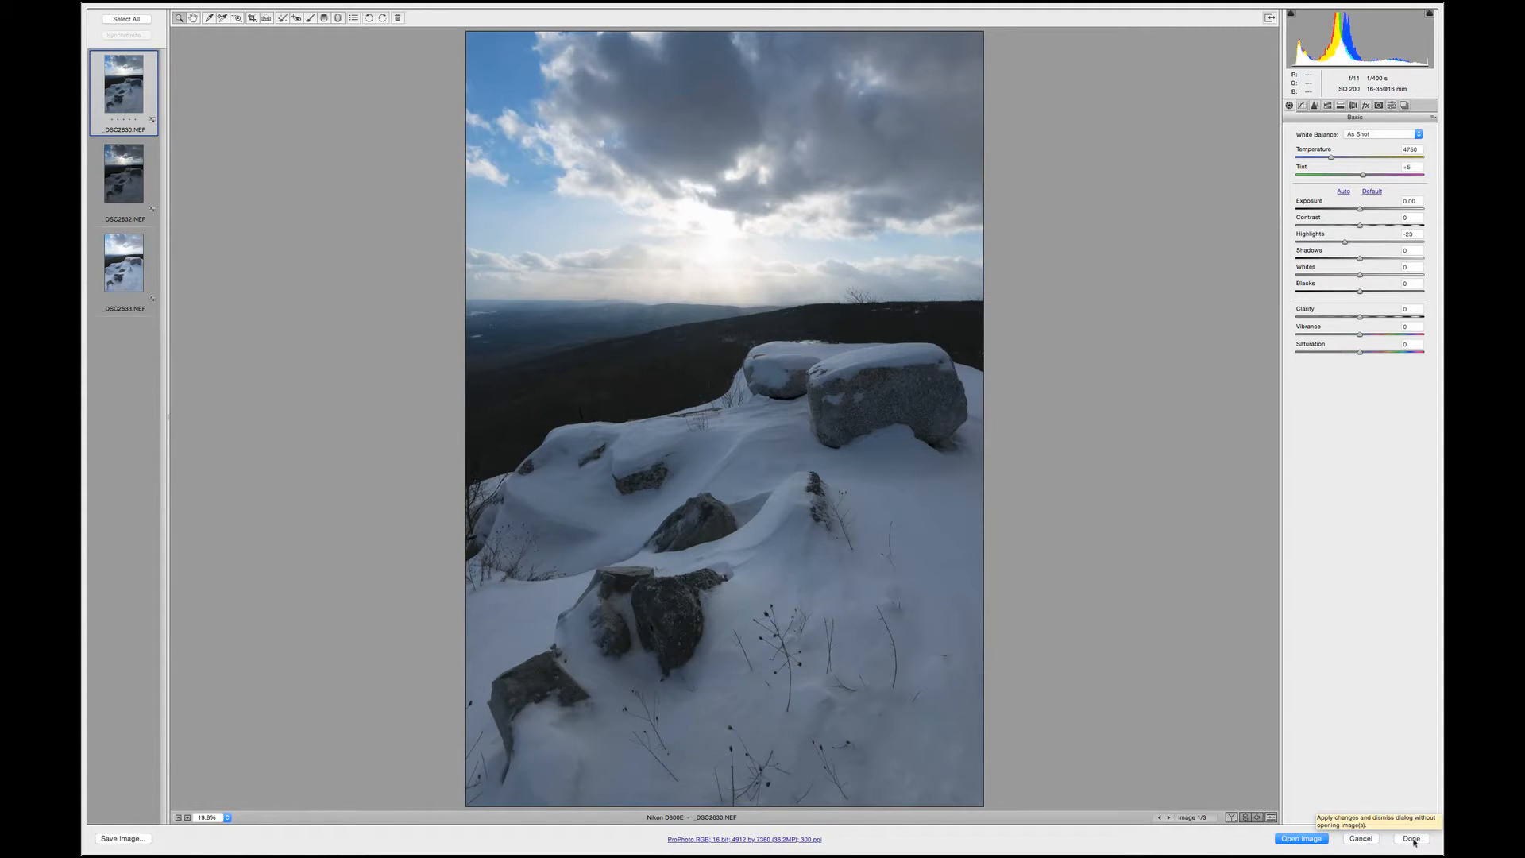
{"action": "left_click", "coordinate": [1411, 839]}
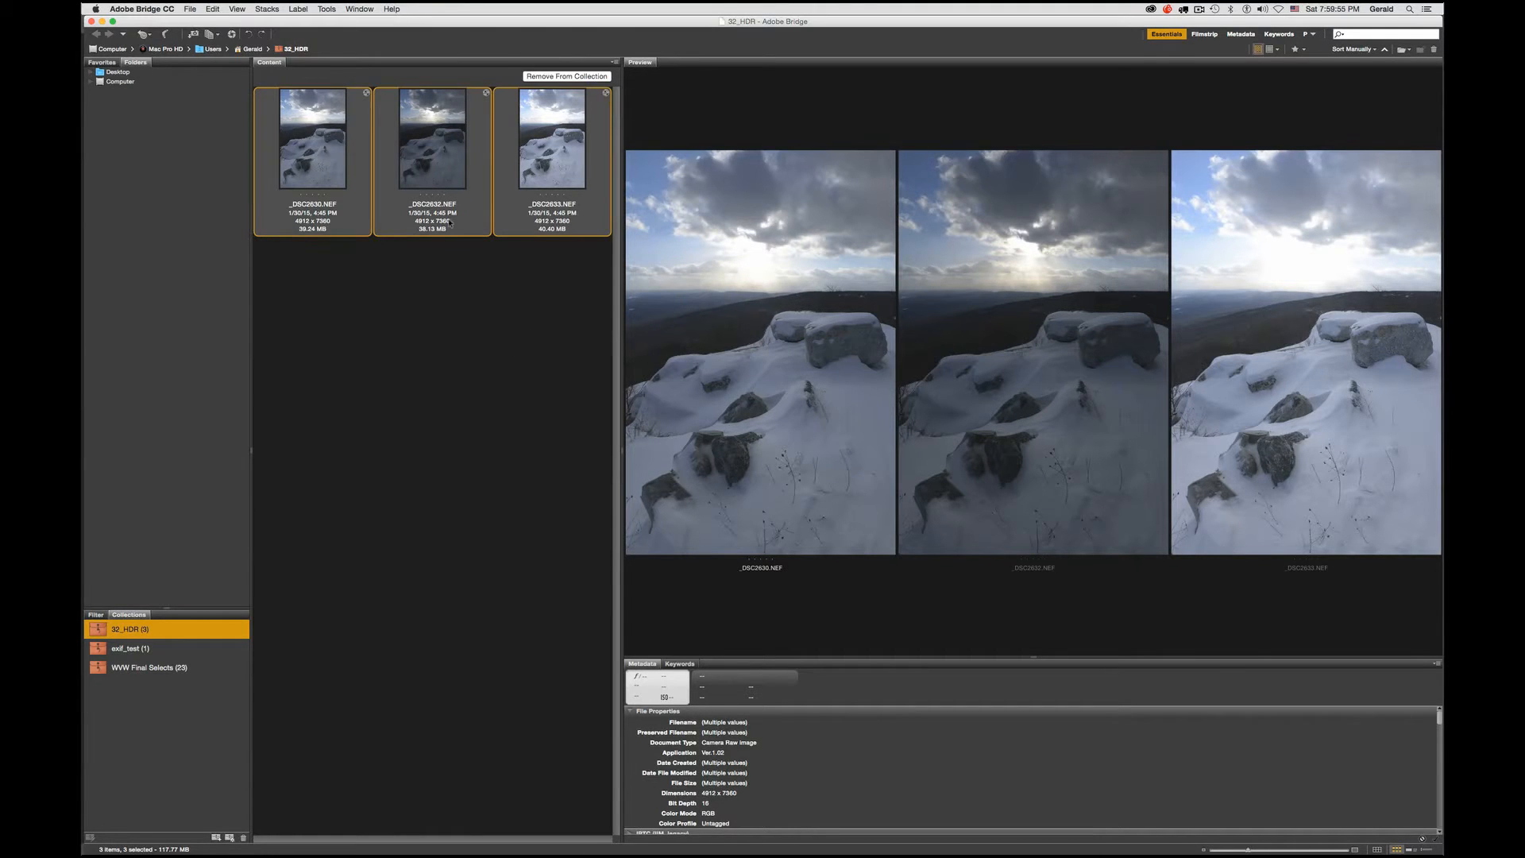
Preview the corrected exposures _DSC2630.NEF, _DSC2632.NEF and _DSC2633.NEF one at a time, and clear the selection
{"action": "left_click", "coordinate": [427, 279]}
{"action": "left_click", "coordinate": [312, 143]}
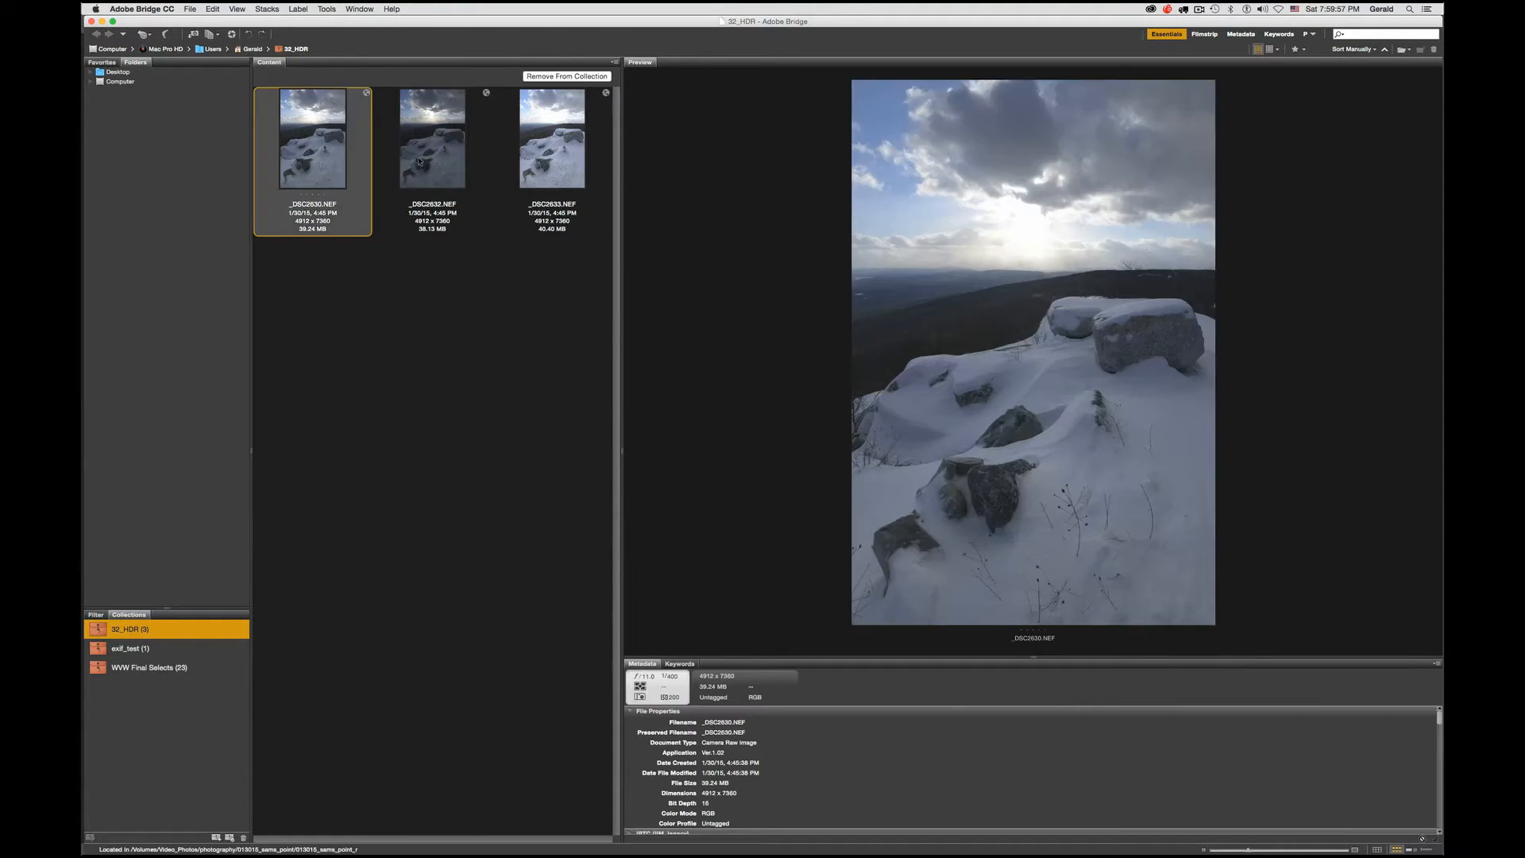
{"action": "left_click", "coordinate": [446, 156]}
{"action": "key", "text": "Right"}
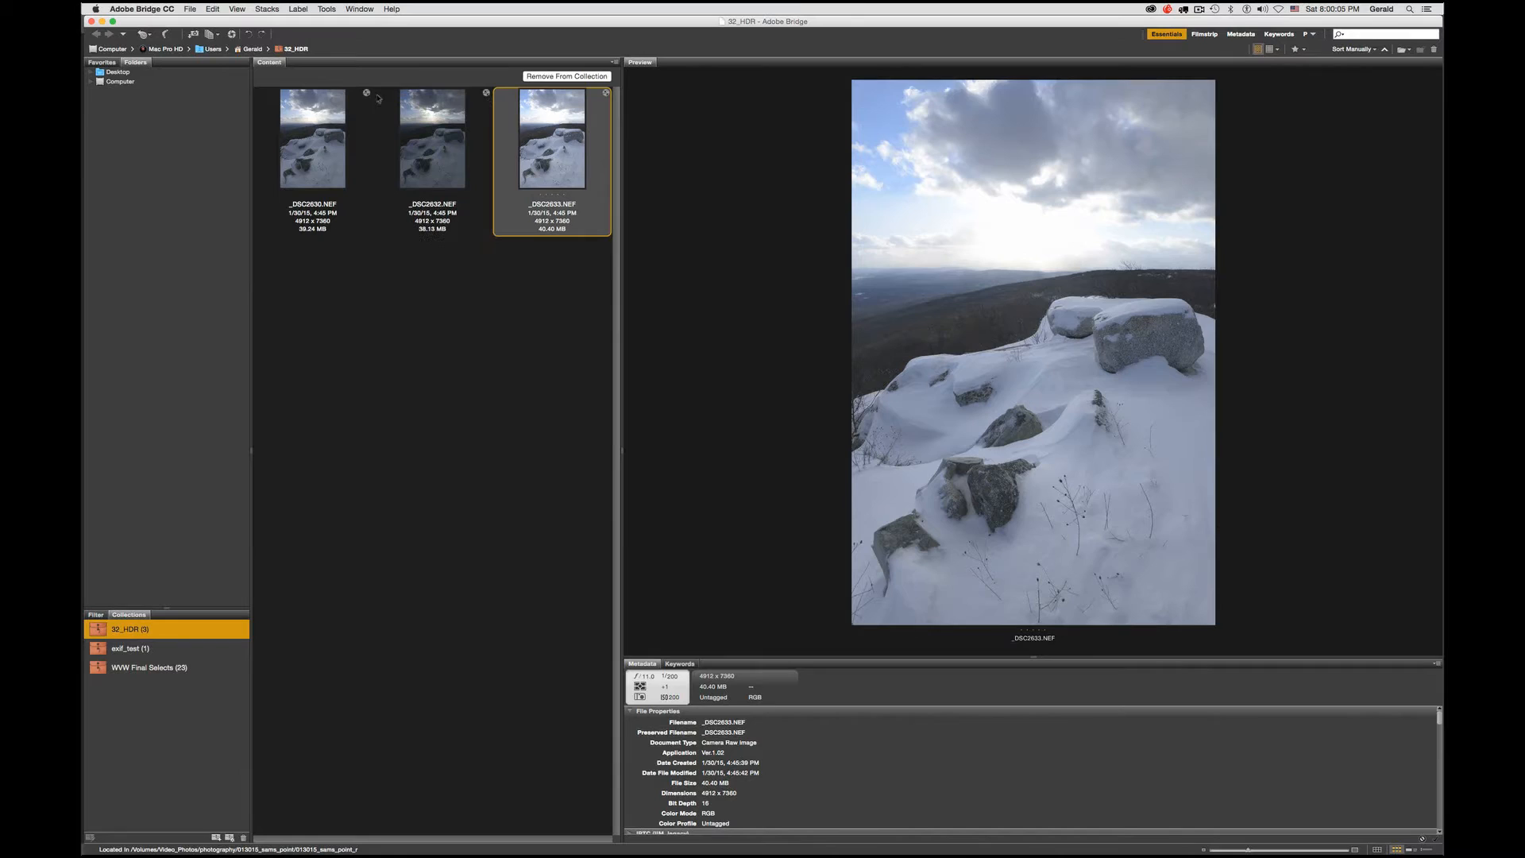
{"action": "left_click", "coordinate": [472, 360]}
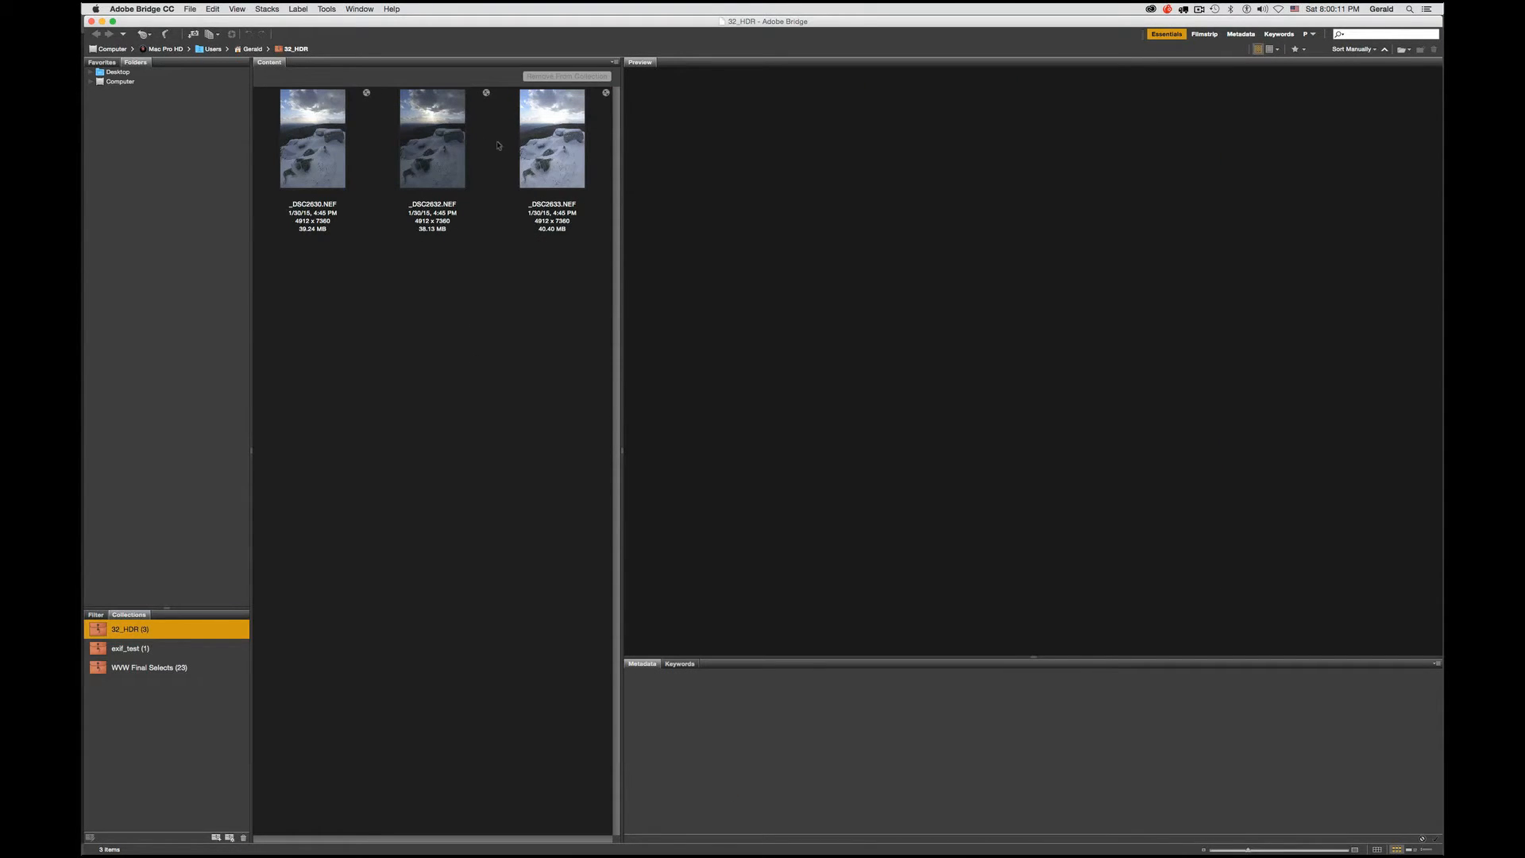
Send all three NEF exposures to Photoshop's Merge to HDR Pro and set the merge mode to 32 Bit
{"action": "left_click", "coordinate": [343, 138]}
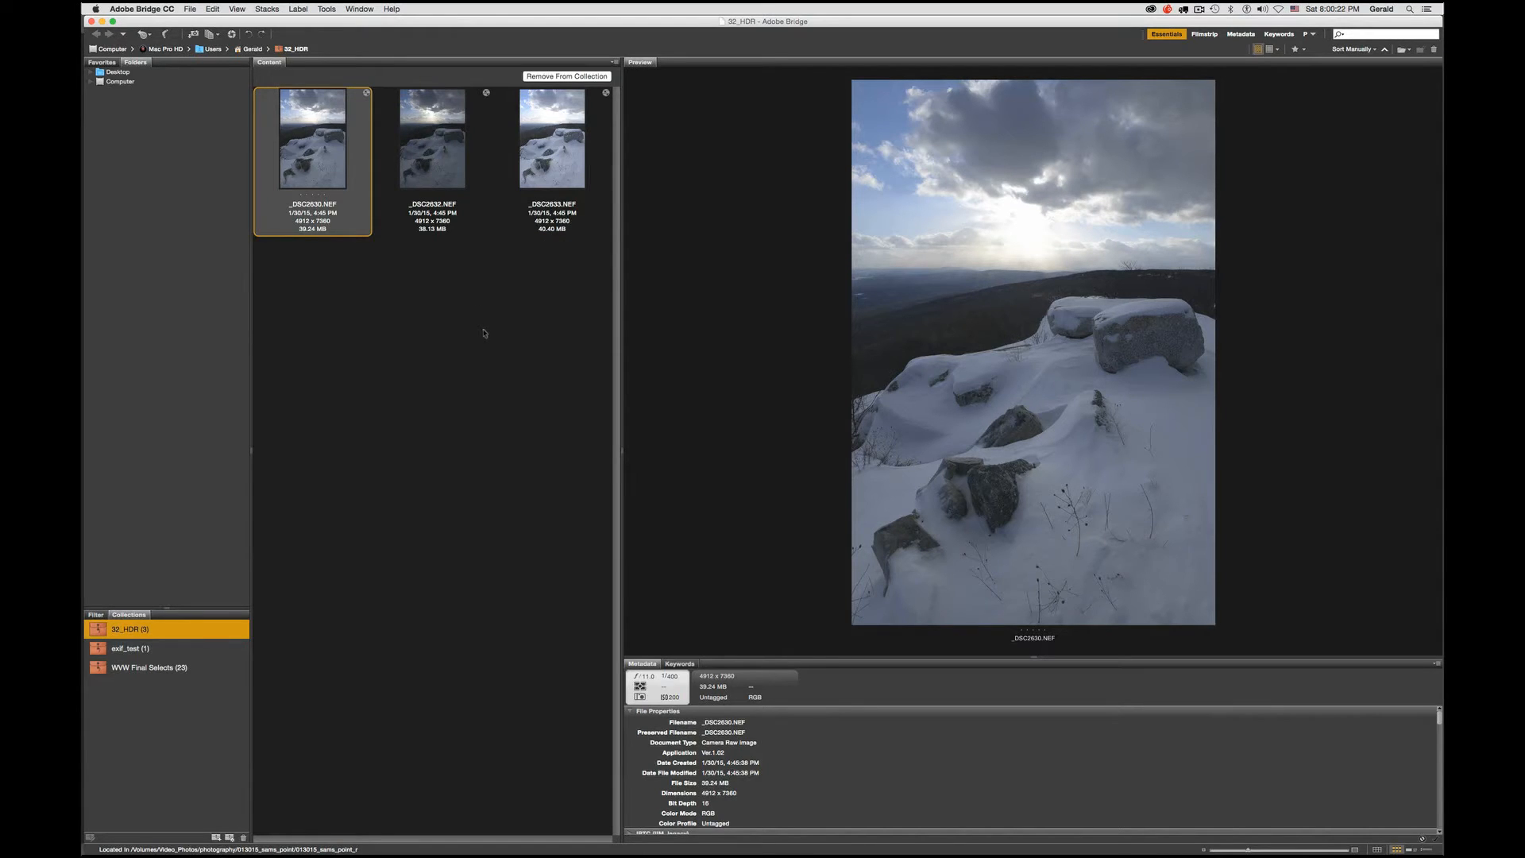
{"action": "left_click", "coordinate": [425, 133], "text": "shift"}
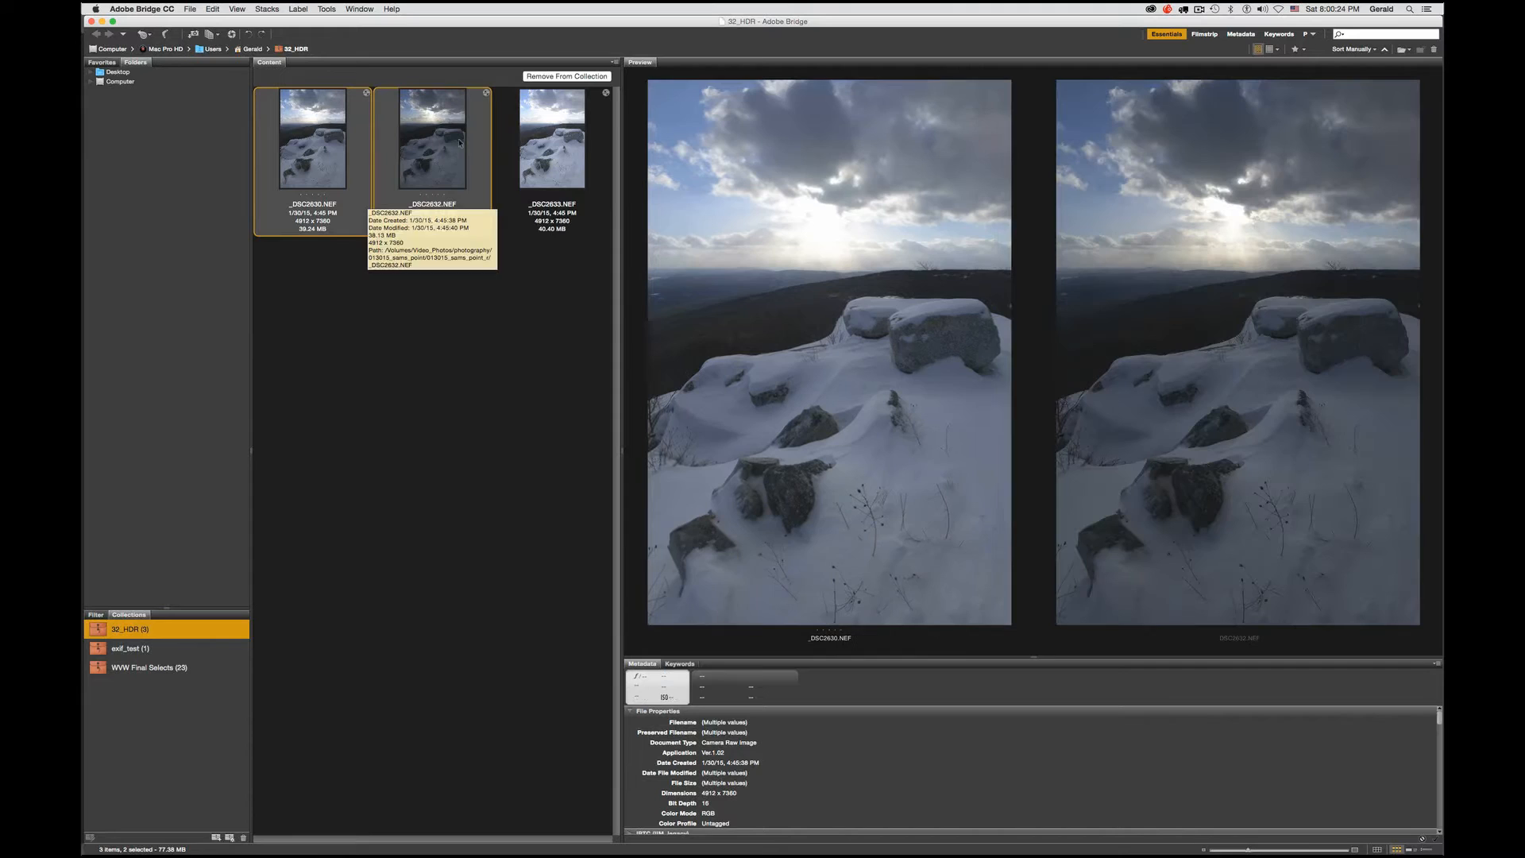
{"action": "left_click", "coordinate": [538, 140], "text": "shift"}
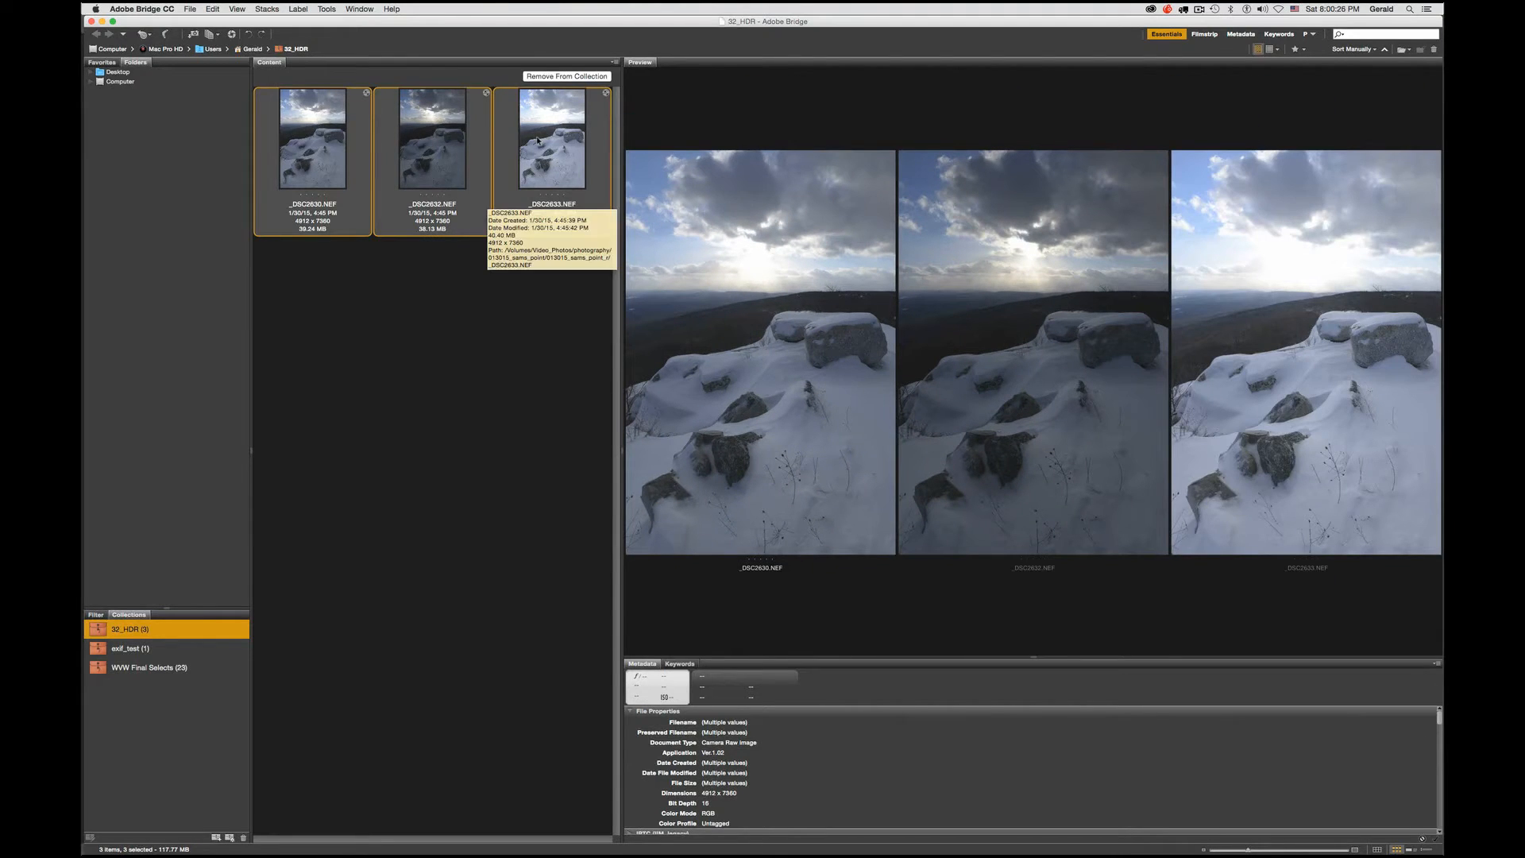
{"action": "left_click", "coordinate": [328, 10]}
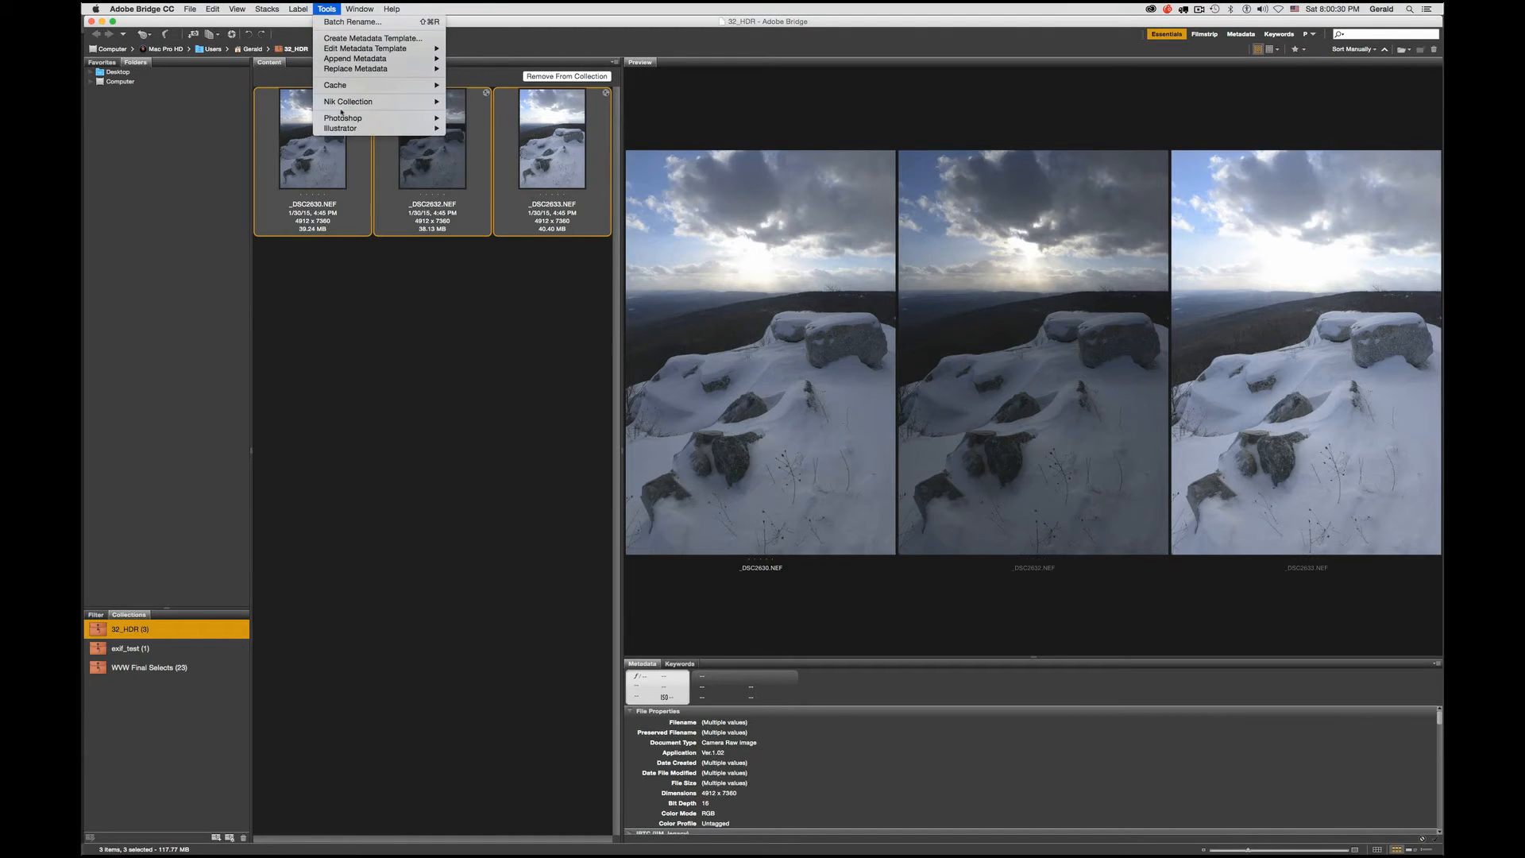
{"action": "mouse_move", "coordinate": [343, 119]}
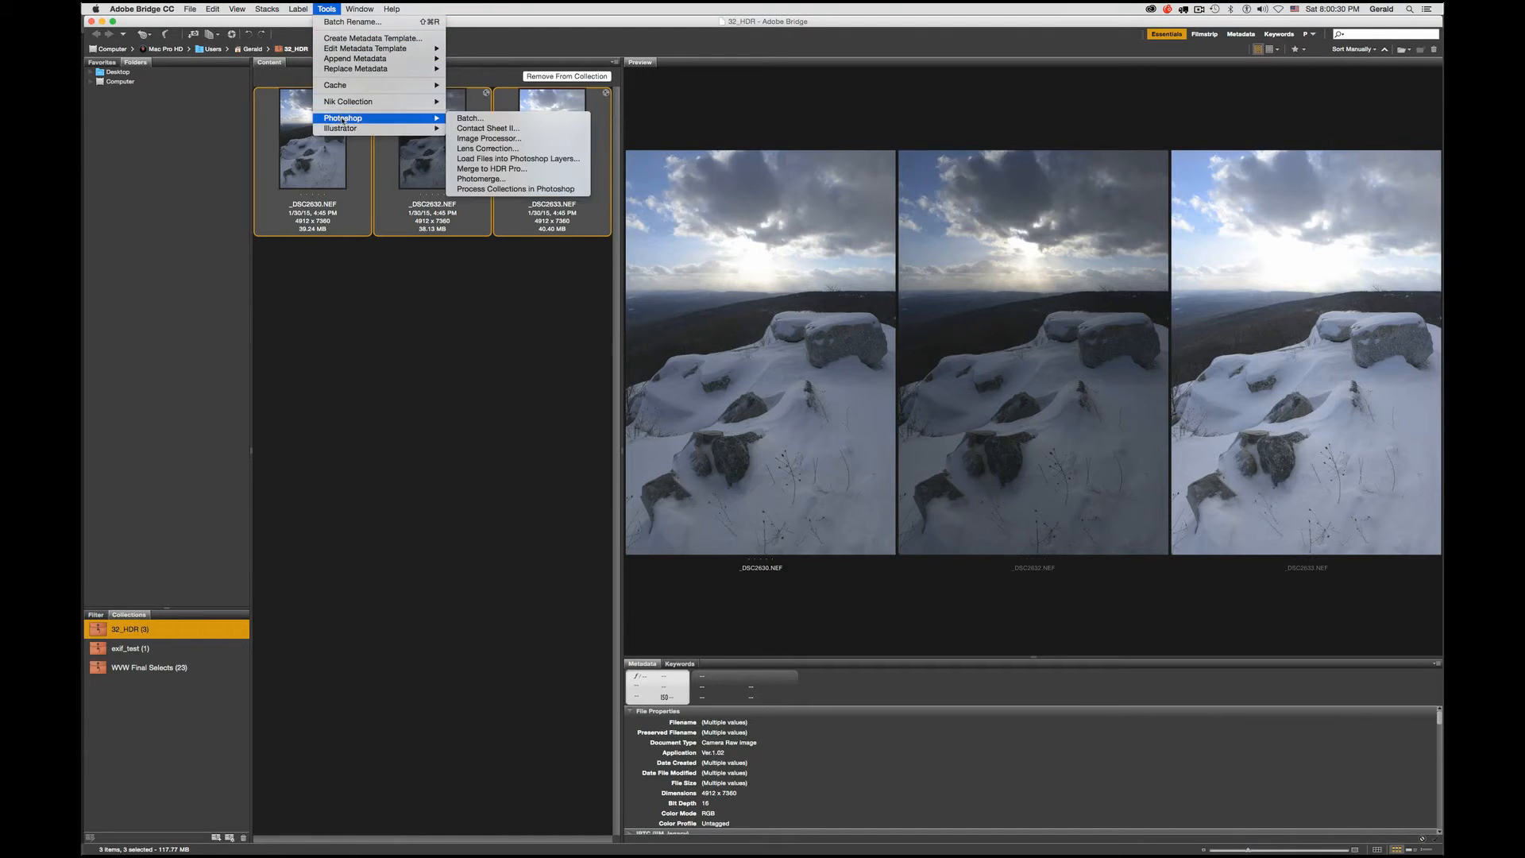
{"action": "left_click", "coordinate": [504, 170]}
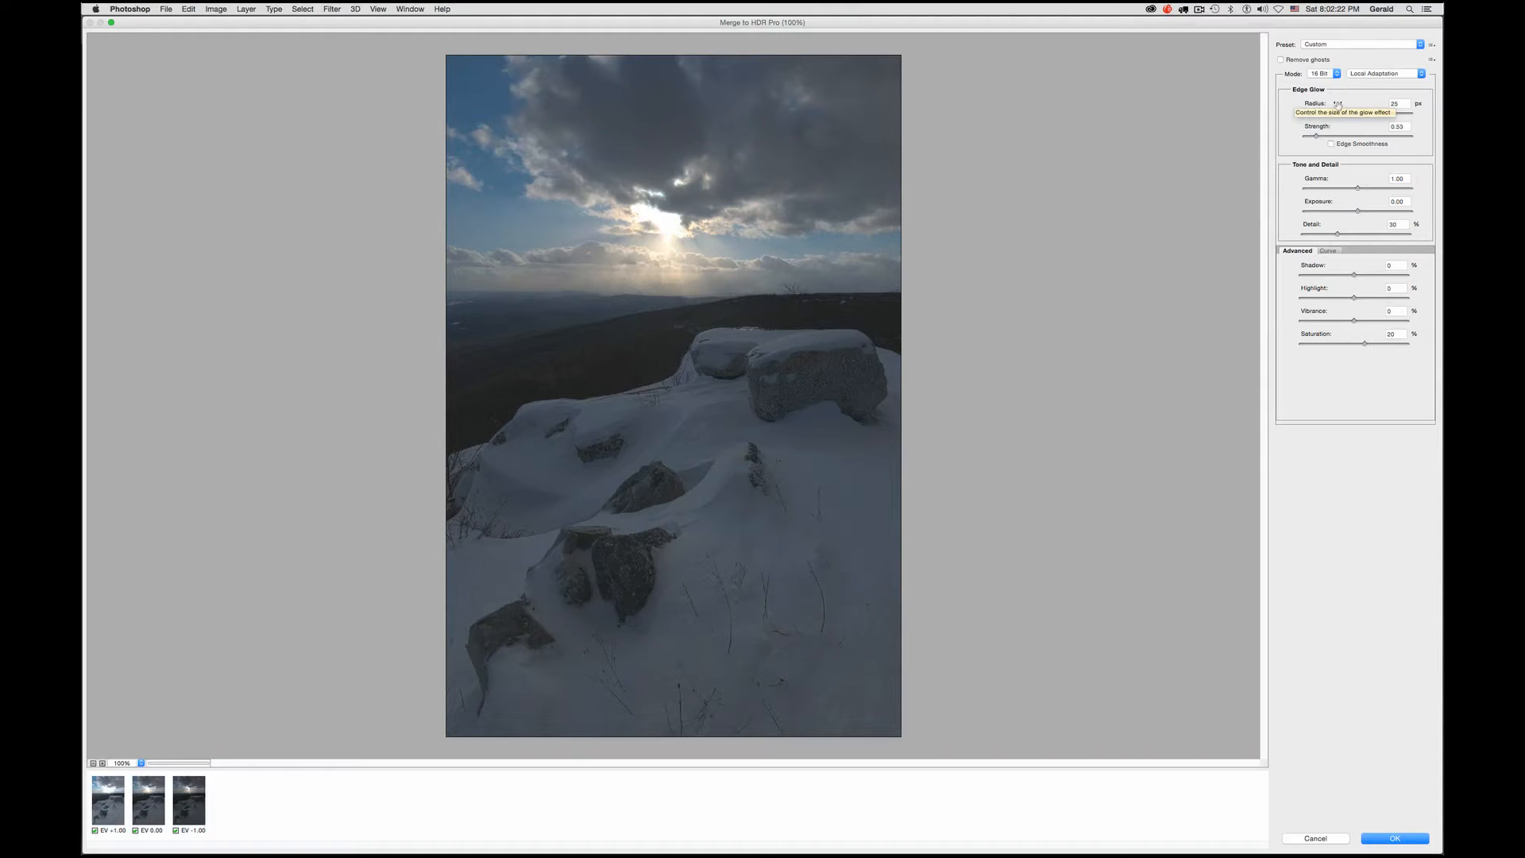
{"action": "left_click", "coordinate": [1327, 74]}
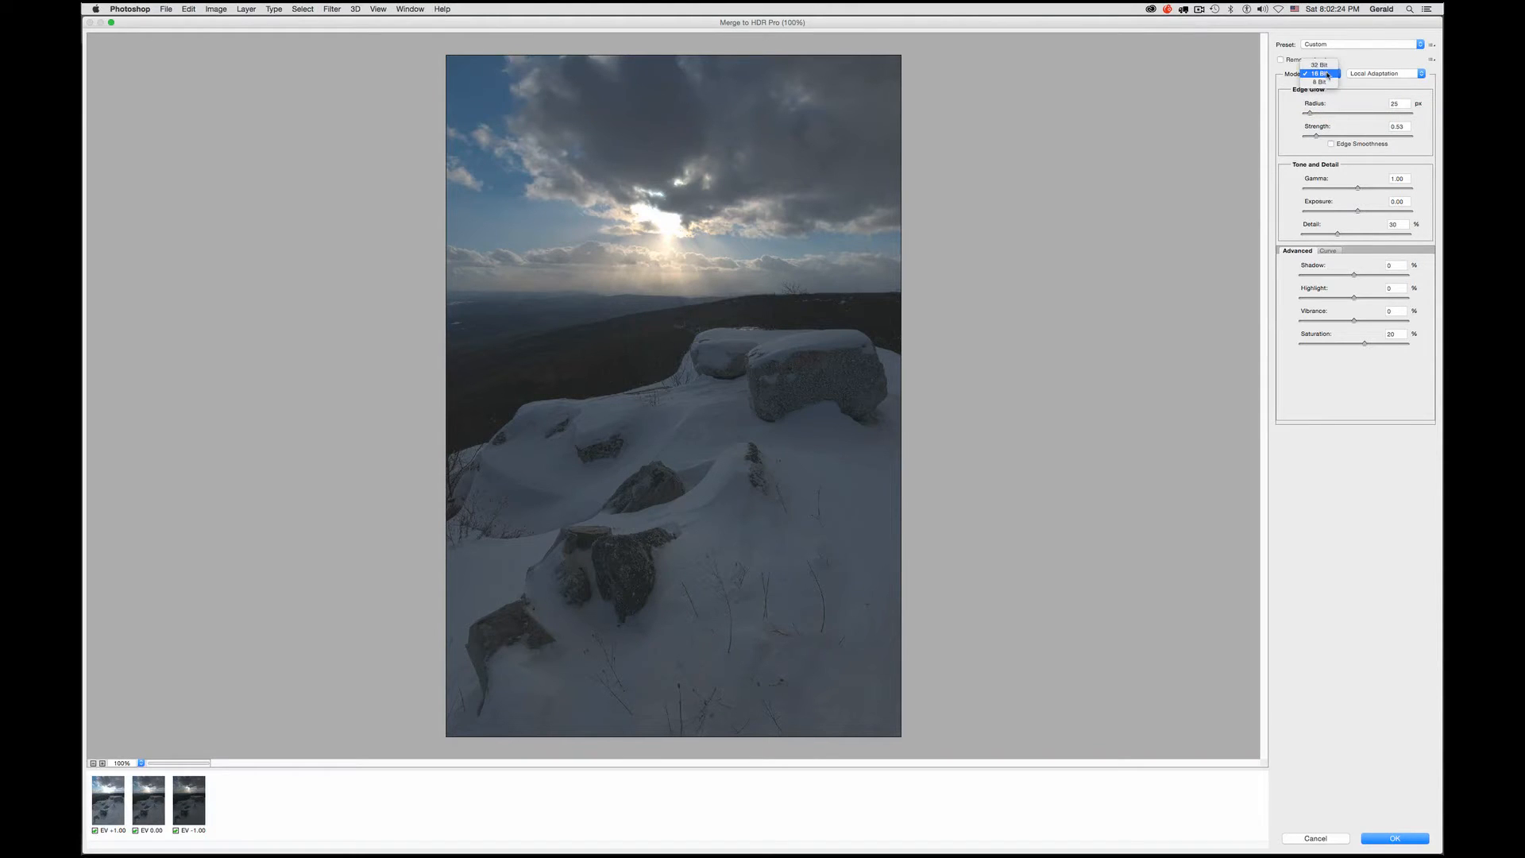
{"action": "left_click", "coordinate": [1319, 65]}
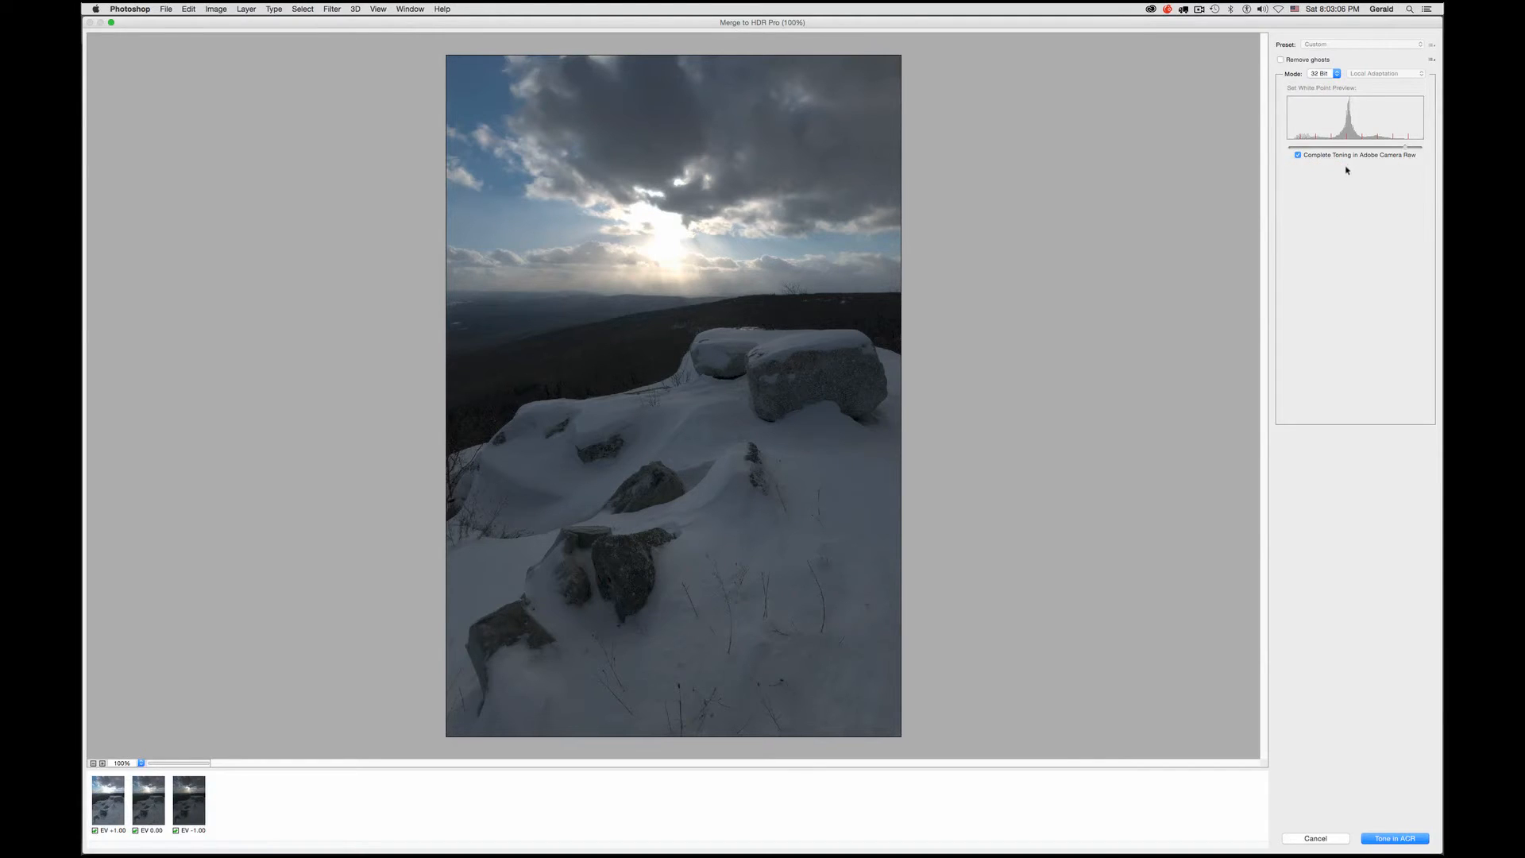
Try a brighter white point preview with Complete Toning in Adobe Camera Raw disabled, and re-enable that option
{"action": "left_click", "coordinate": [1297, 156]}
{"action": "left_click_drag", "start_coordinate": [1405, 148], "coordinate": [1361, 152]}
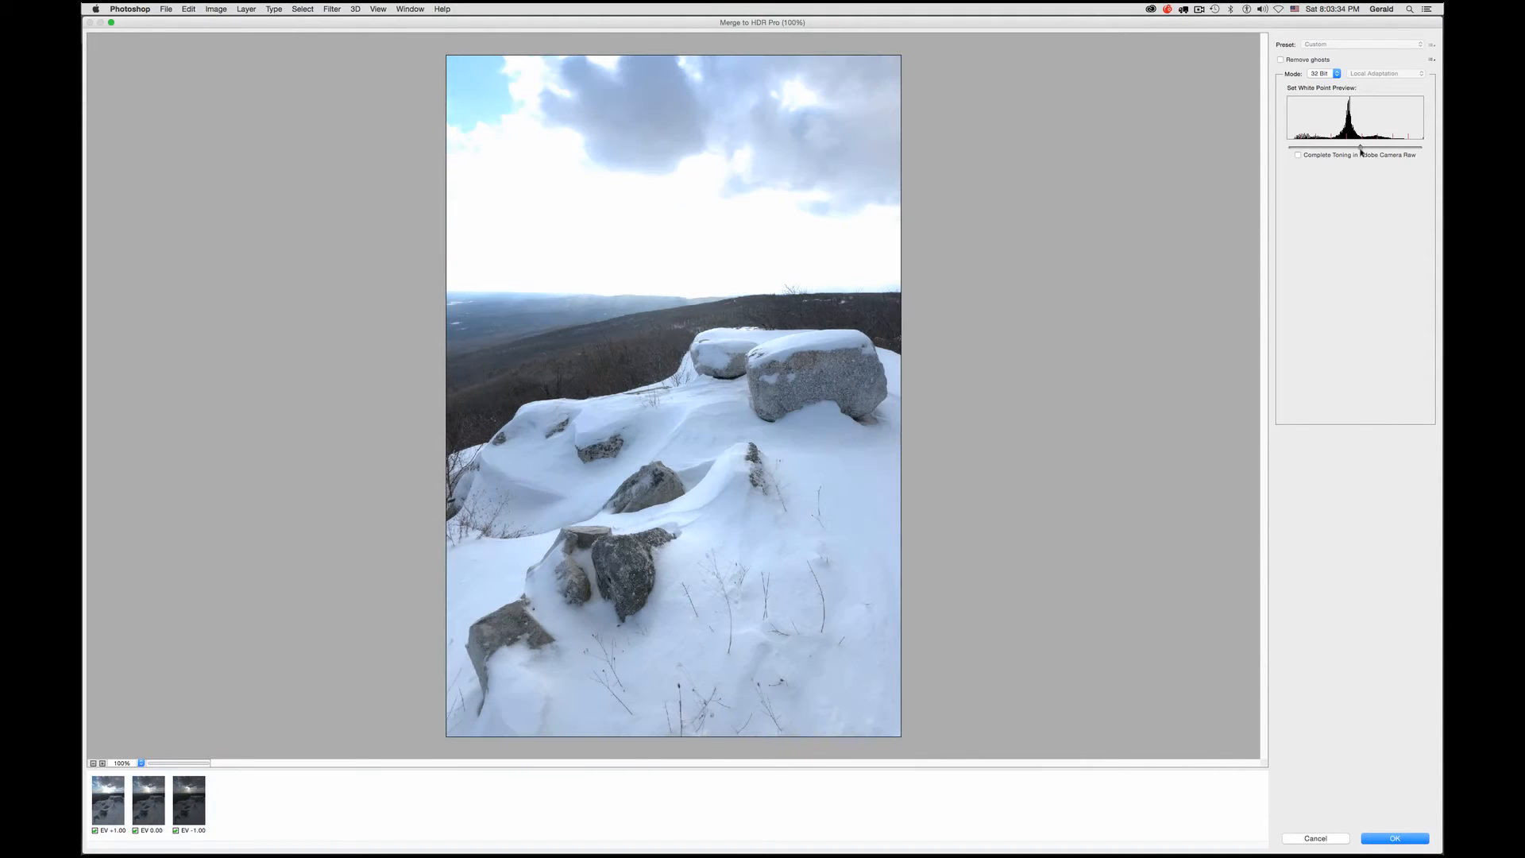
{"action": "left_click", "coordinate": [1299, 156]}
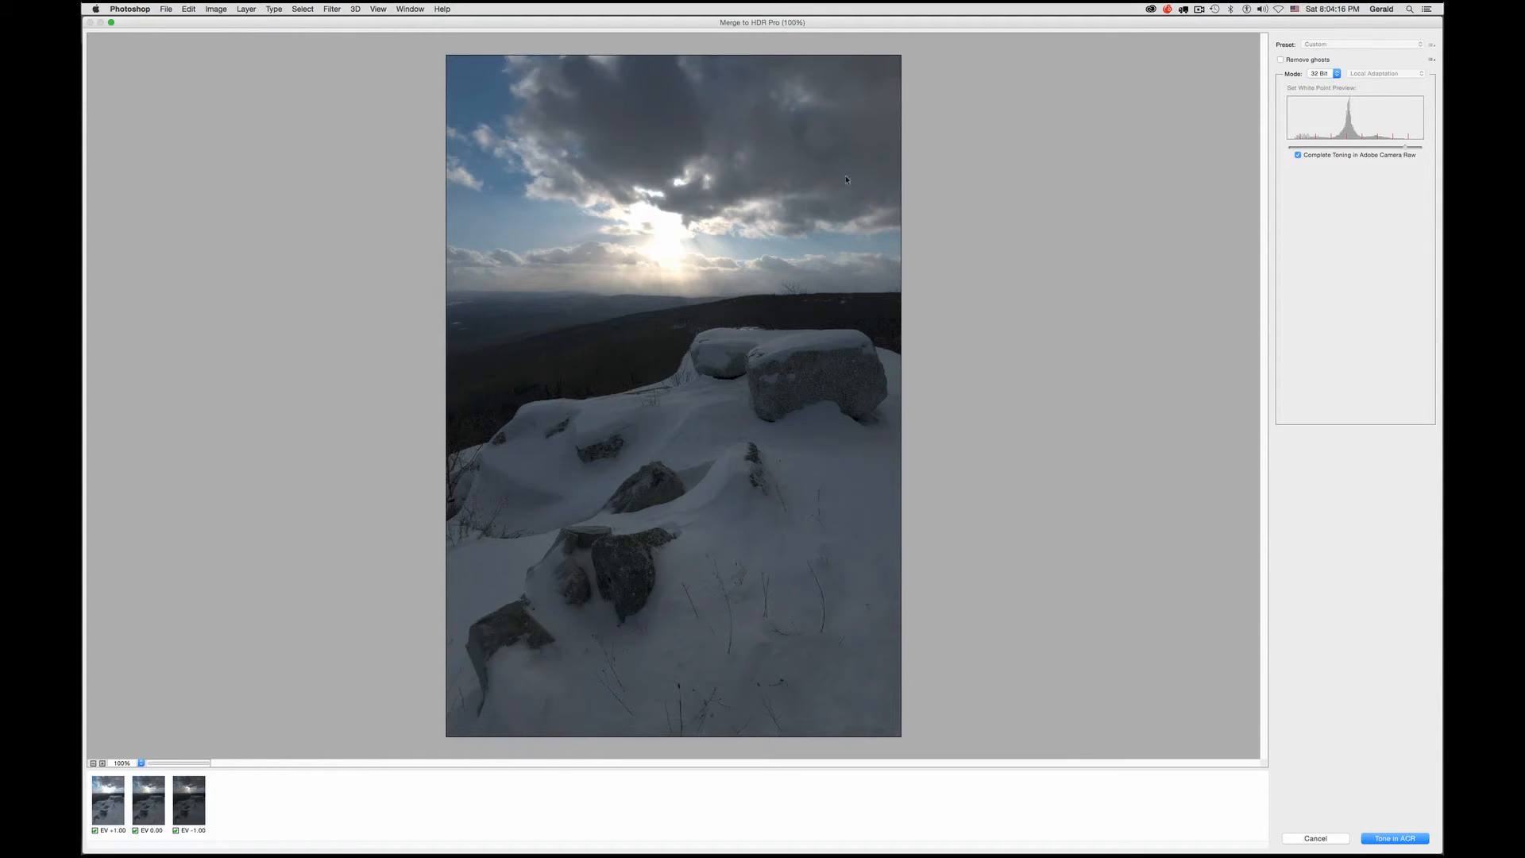
Enable ghost removal for the HDR merge and continue to toning in Adobe Camera Raw
{"action": "left_click", "coordinate": [1280, 61]}
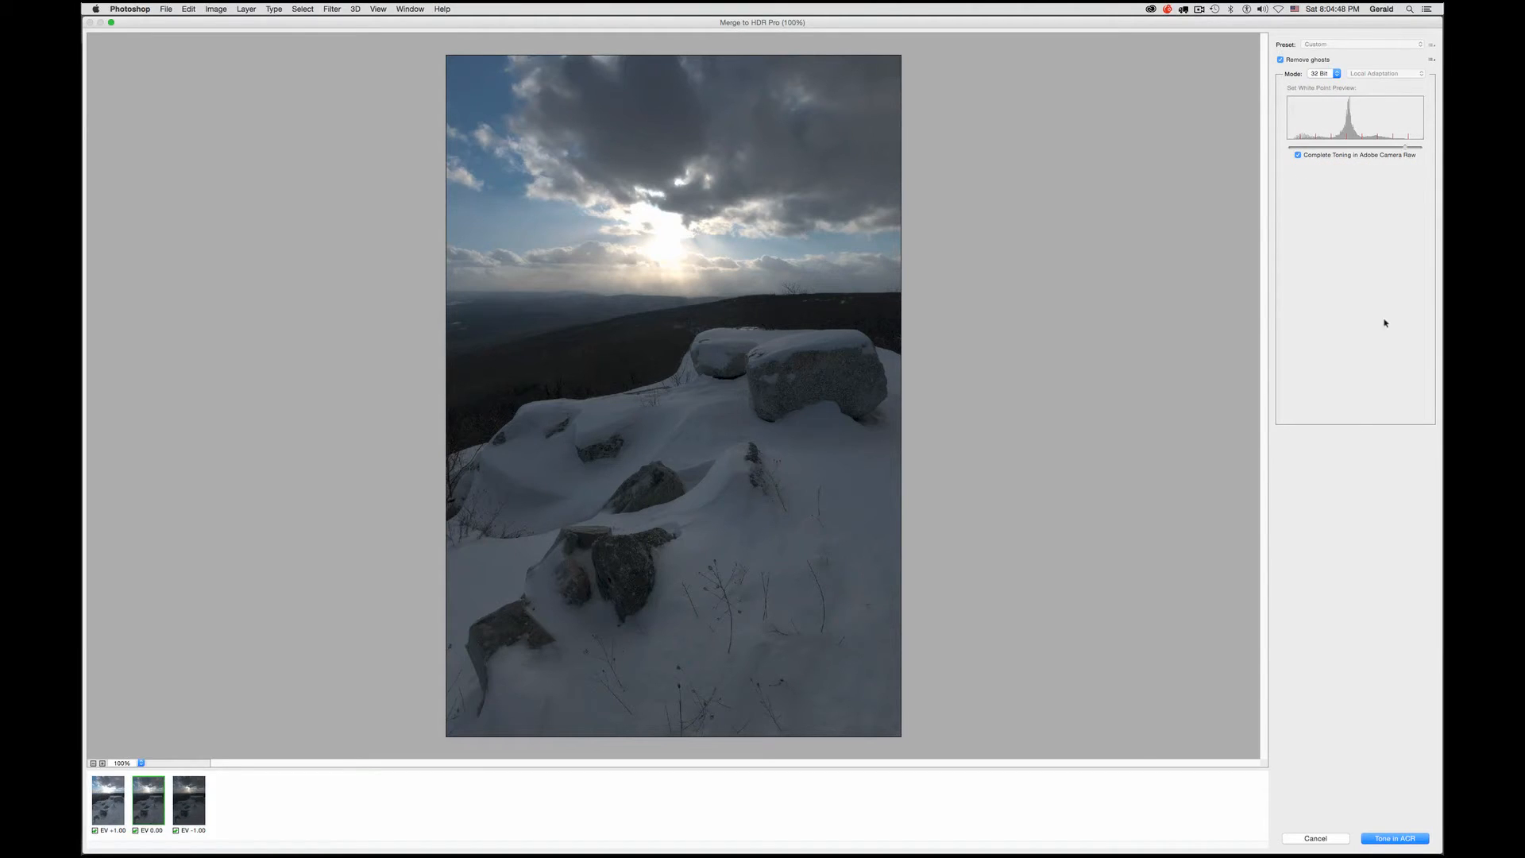
{"action": "left_click", "coordinate": [1402, 839]}
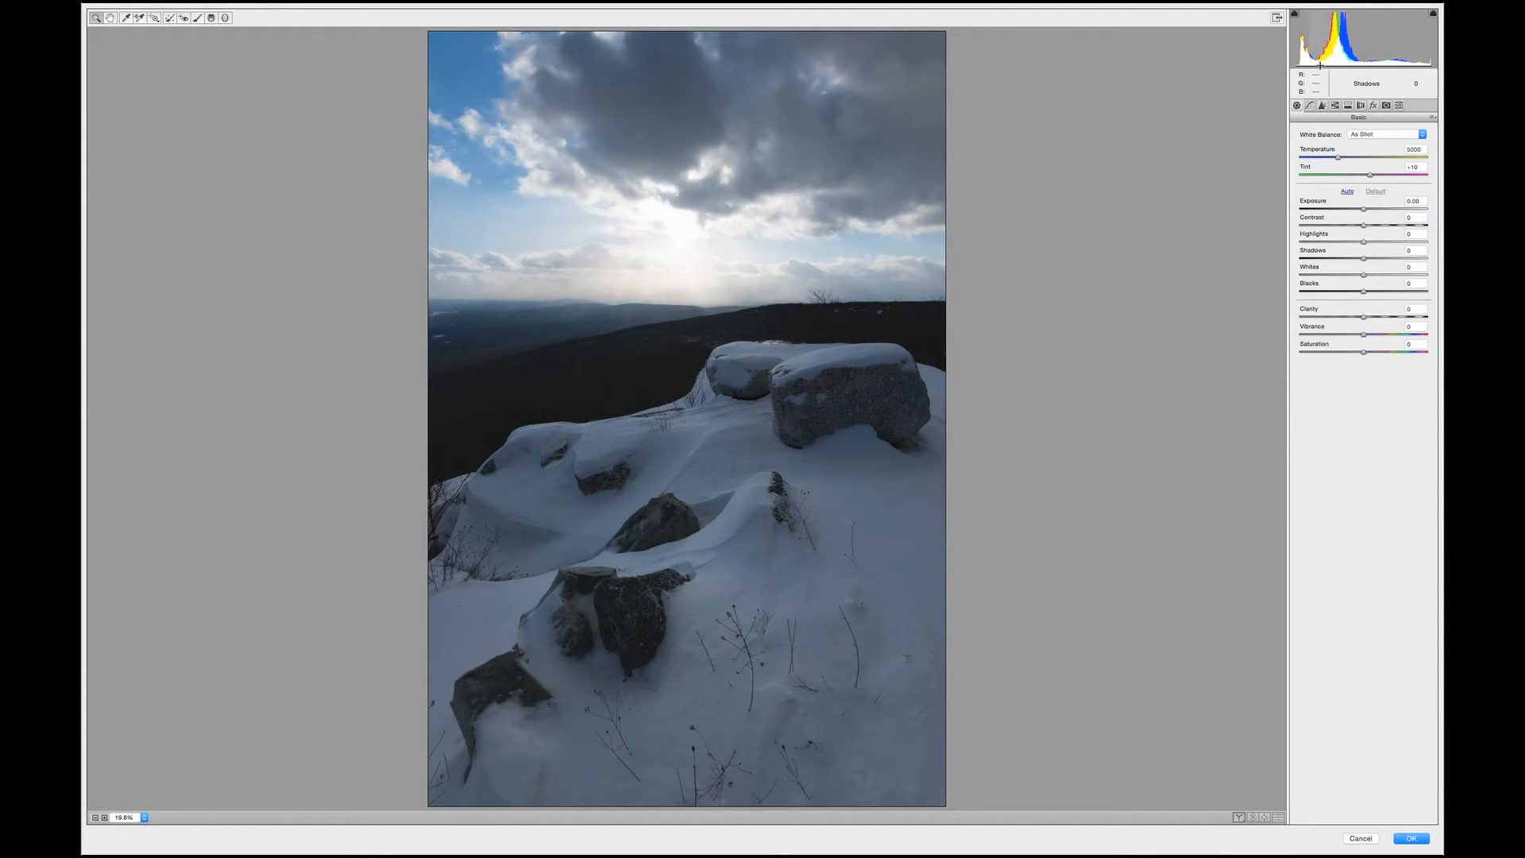
Set the merged image's Exposure to +0.60, Highlights to about -93 and Shadows to +40
{"action": "left_click", "coordinate": [1363, 209]}
{"action": "left_click_drag", "start_coordinate": [1366, 208], "coordinate": [1365, 209]}
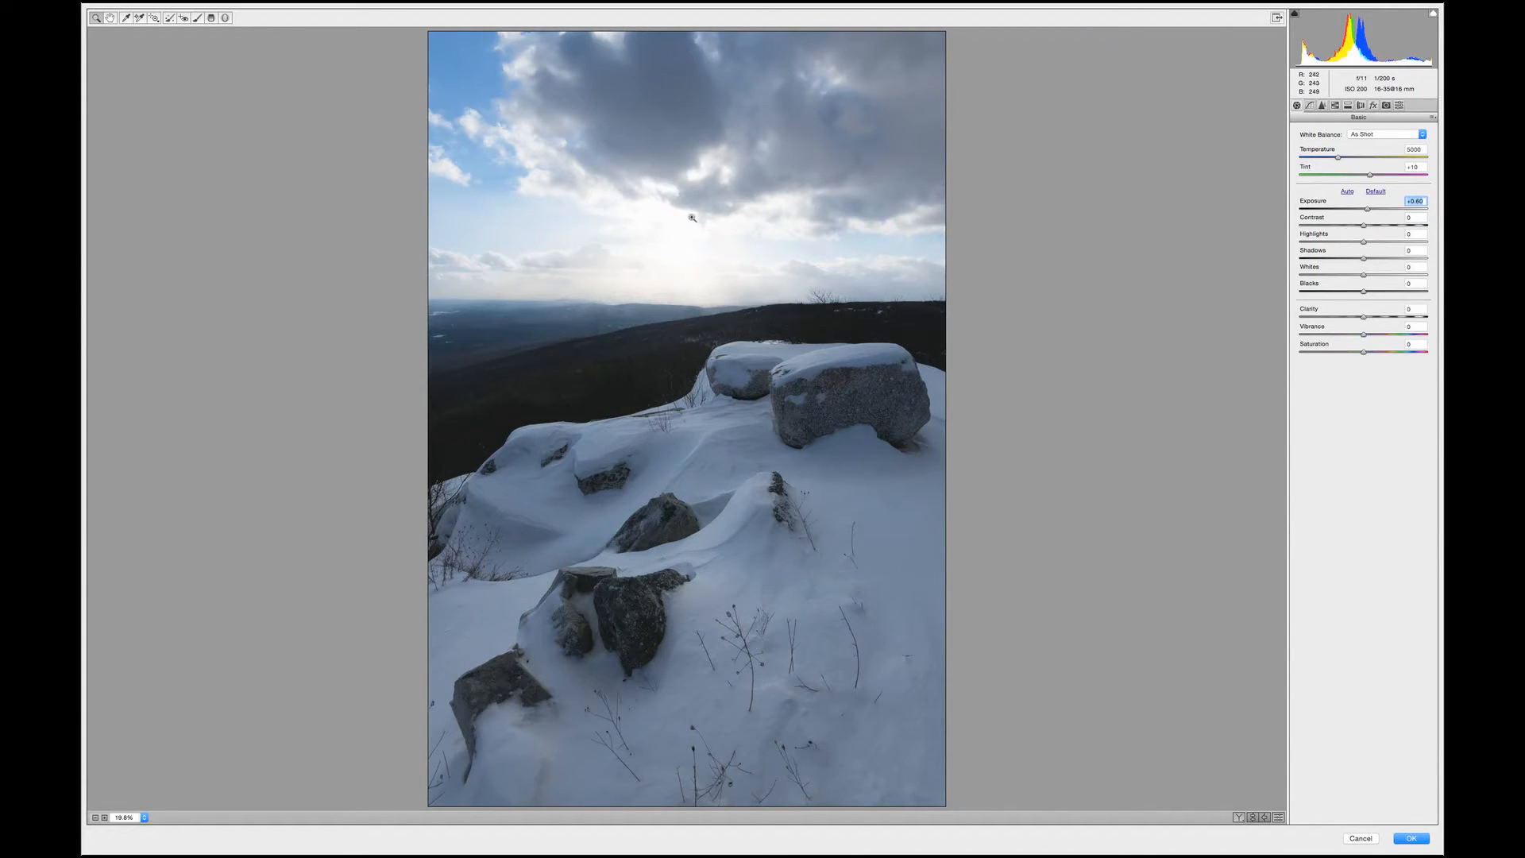
{"action": "left_click_drag", "start_coordinate": [1363, 242], "coordinate": [1304, 244]}
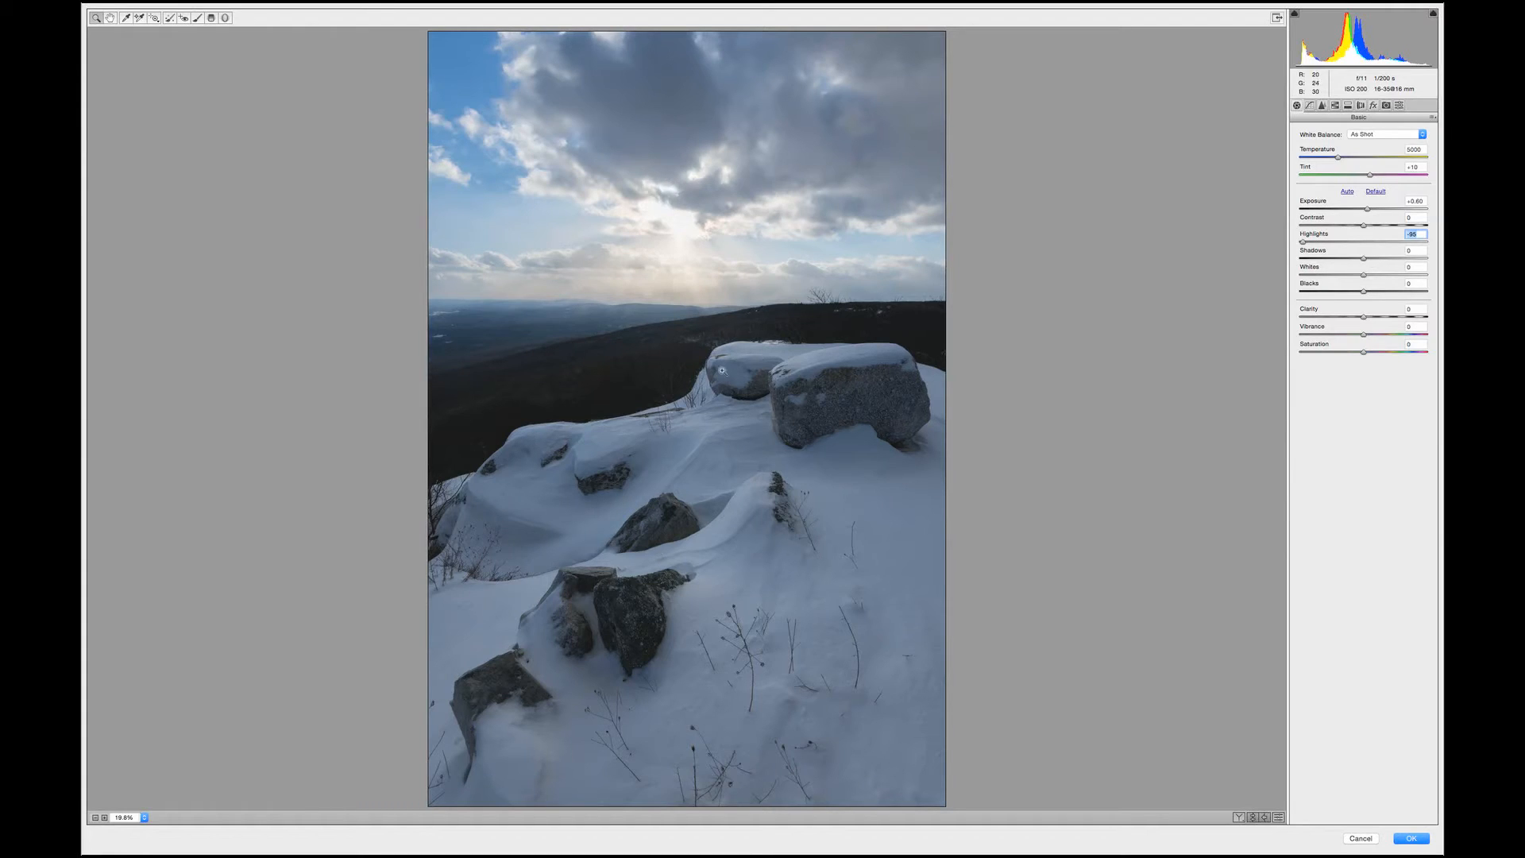
{"action": "mouse_move", "coordinate": [1364, 259]}
{"action": "left_mouse_down"}
{"action": "mouse_move", "coordinate": [1411, 262]}
{"action": "mouse_move", "coordinate": [1388, 264]}
{"action": "left_mouse_up"}
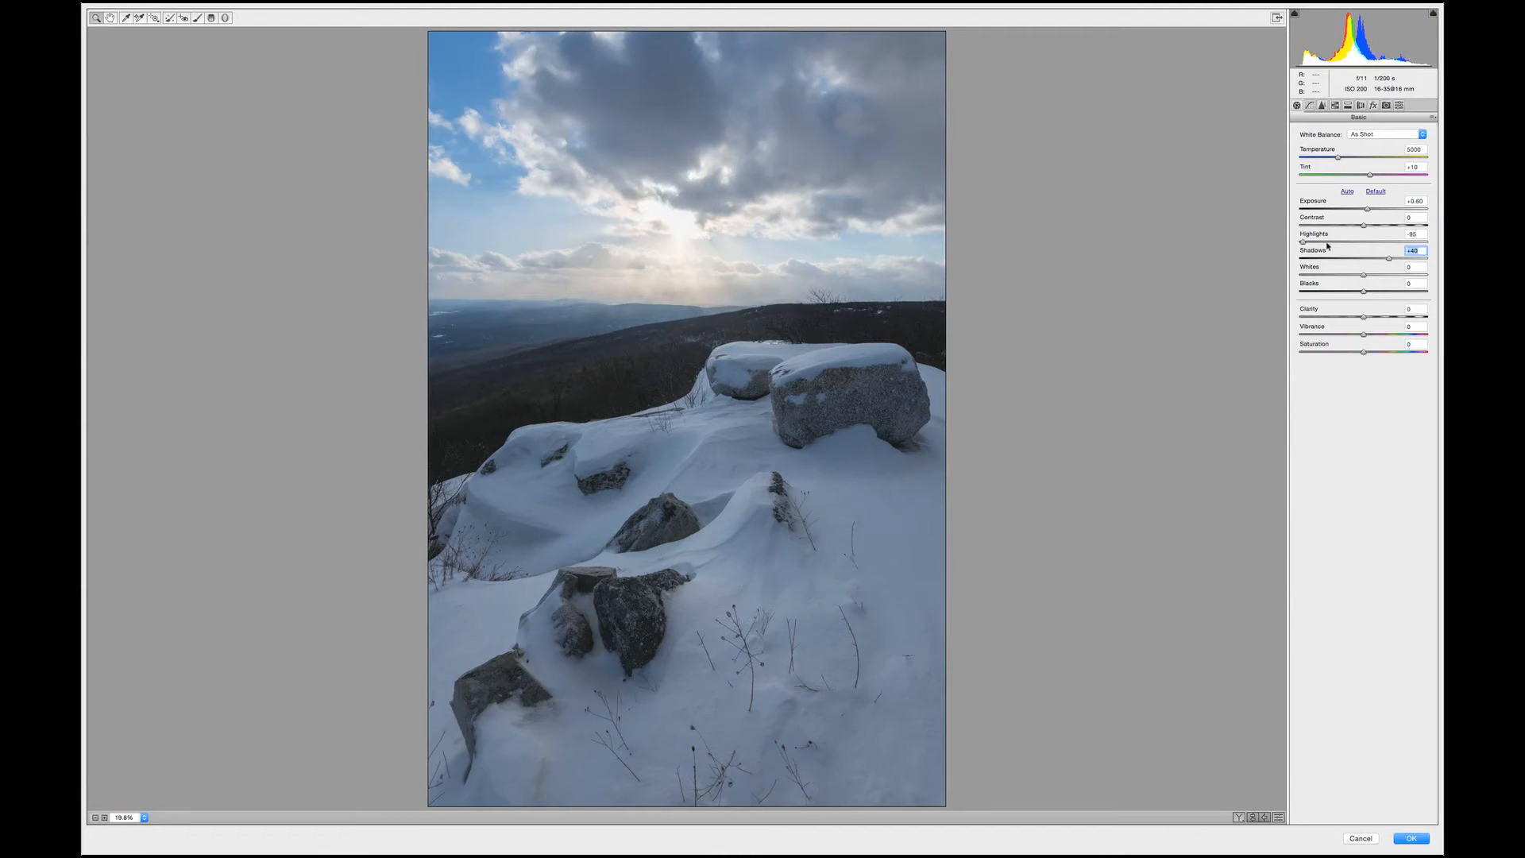
{"action": "left_click_drag", "start_coordinate": [1305, 242], "coordinate": [1306, 243]}
Try the Auto, Daylight and Cloudy white balance presets on the merged image, and return to As Shot
{"action": "left_click", "coordinate": [1396, 134]}
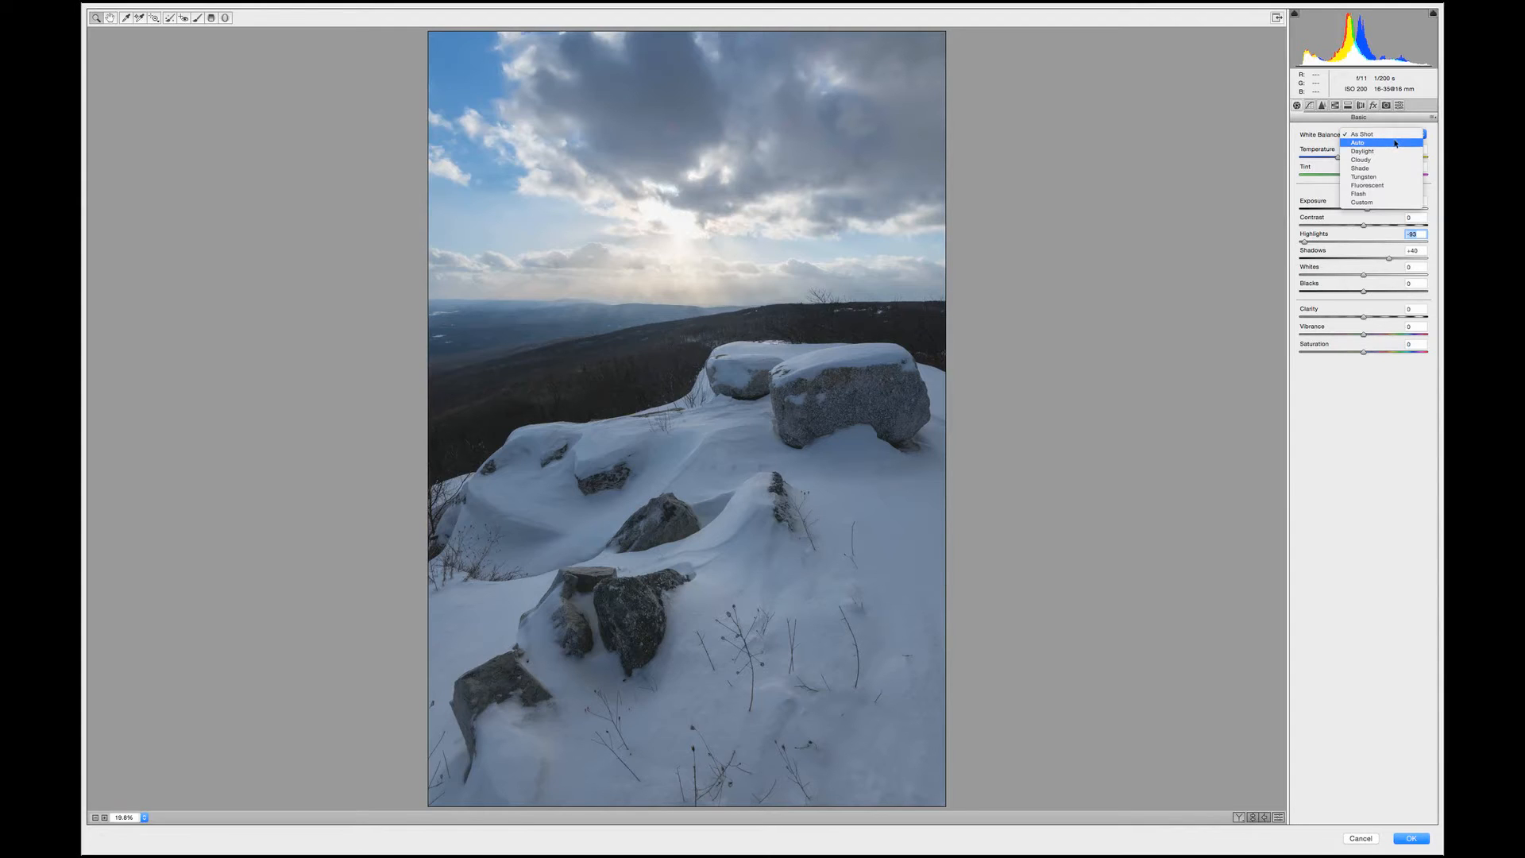
{"action": "left_click", "coordinate": [1396, 143]}
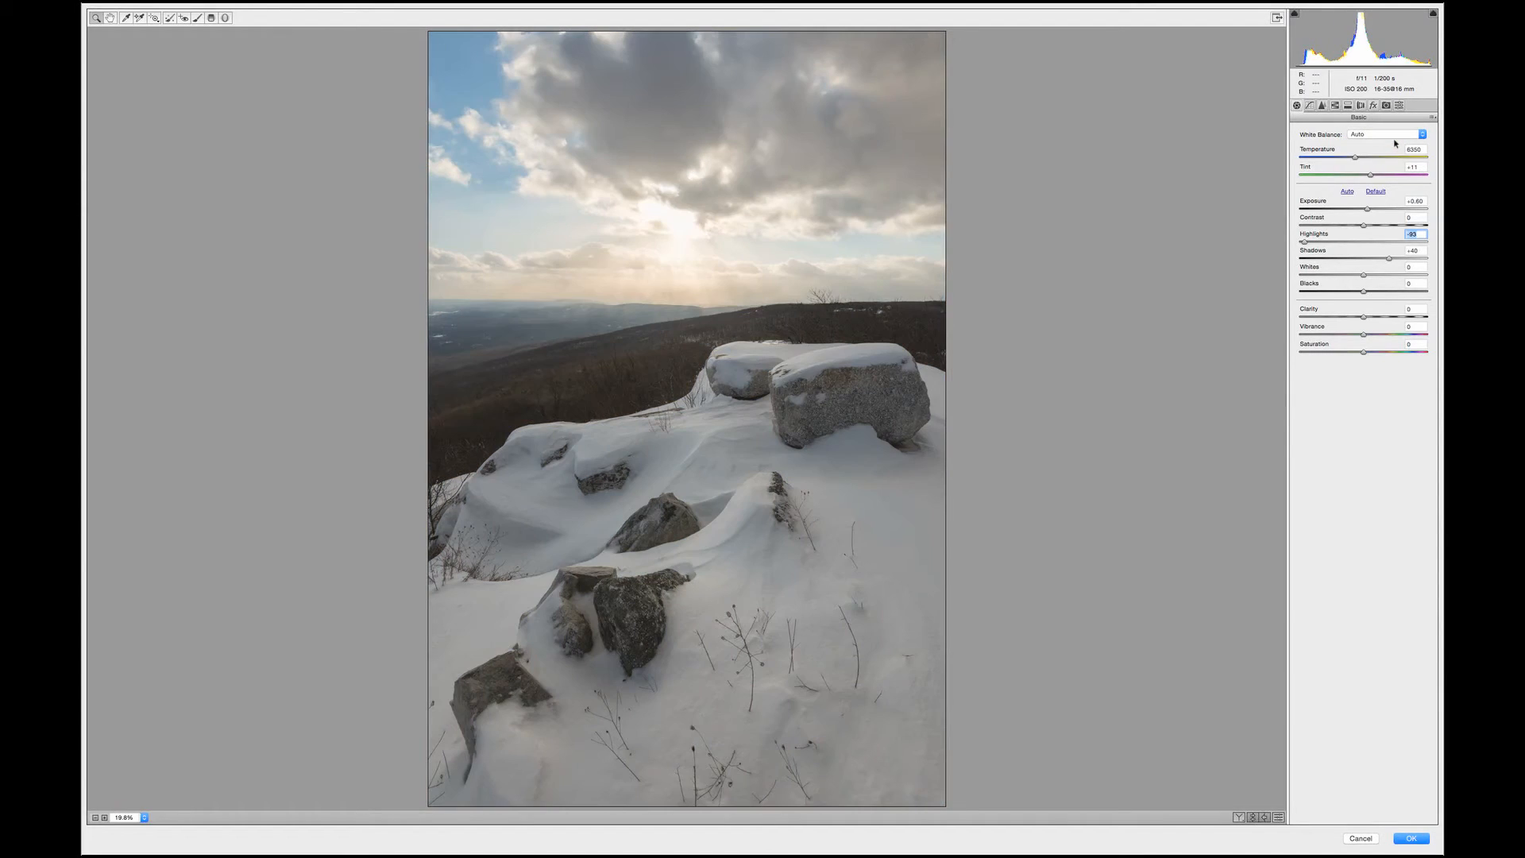
{"action": "left_click", "coordinate": [1387, 135]}
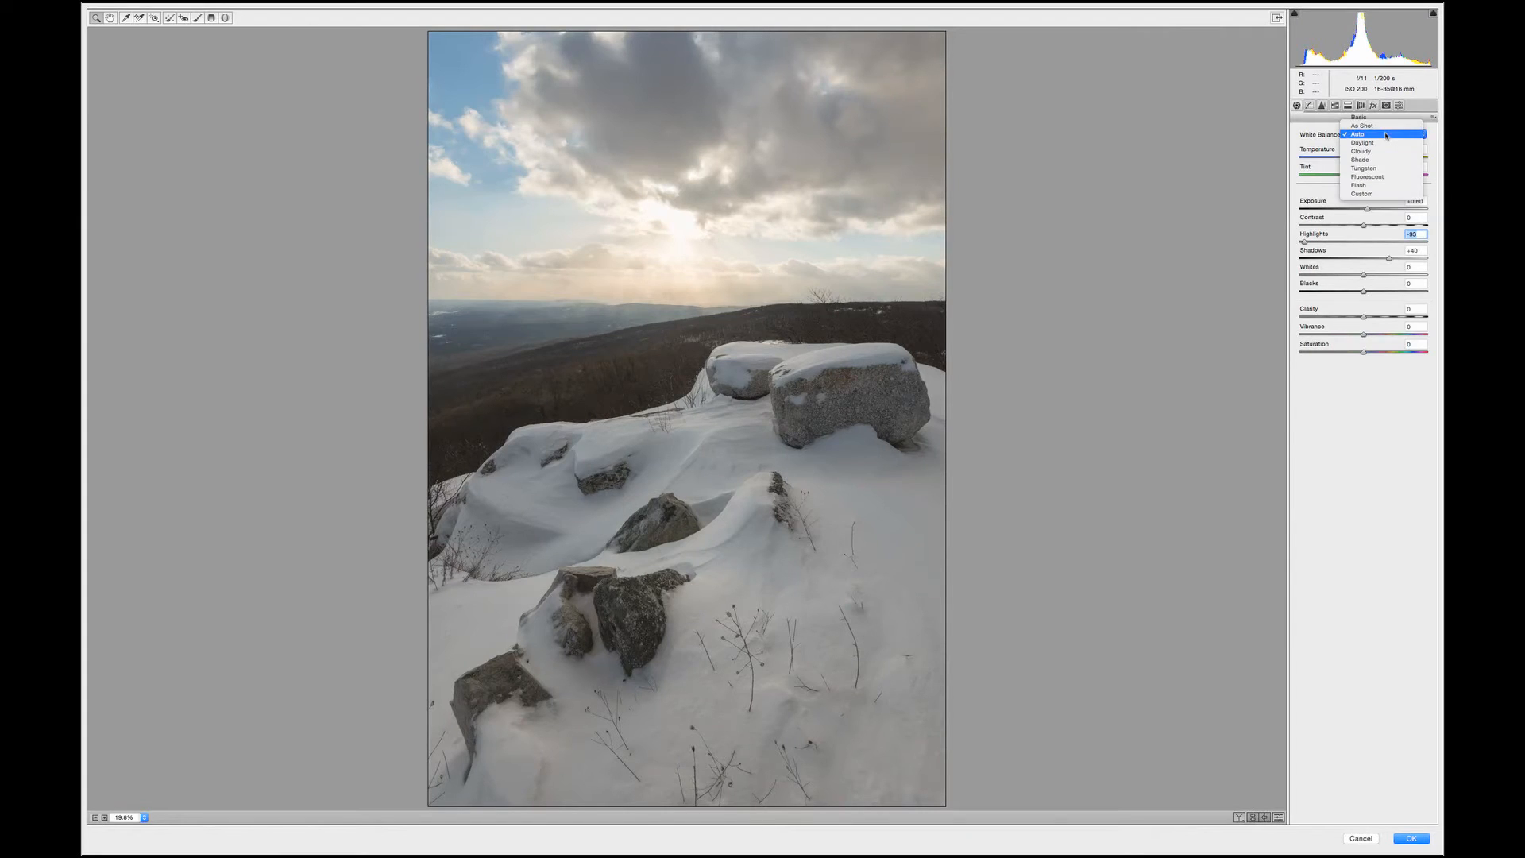
{"action": "left_click", "coordinate": [1384, 143]}
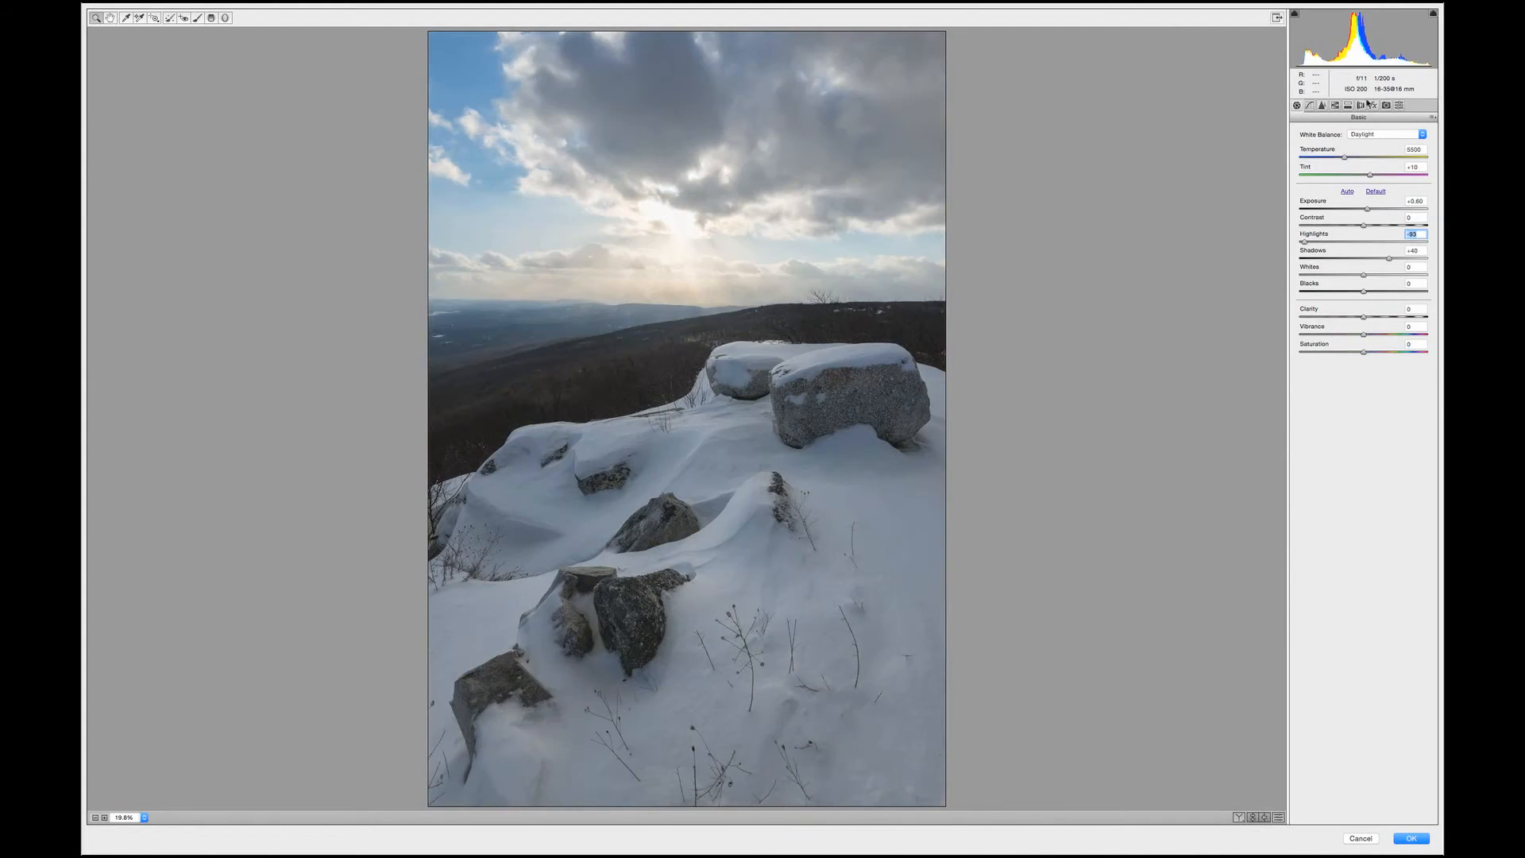
{"action": "left_click", "coordinate": [1377, 135]}
{"action": "left_click", "coordinate": [1376, 143]}
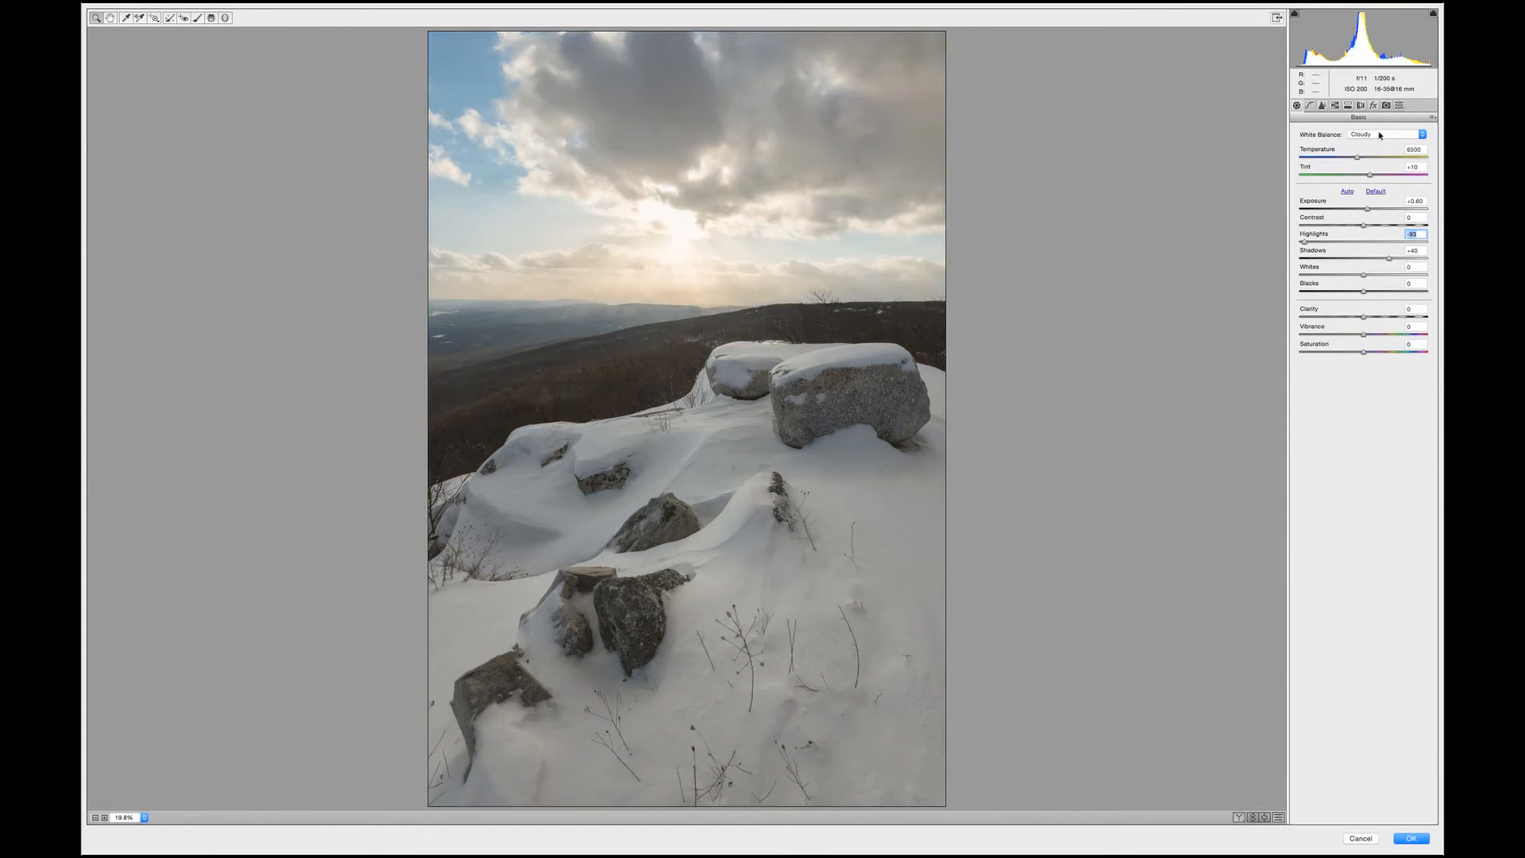
{"action": "left_click", "coordinate": [1380, 135]}
{"action": "left_click", "coordinate": [1377, 110]}
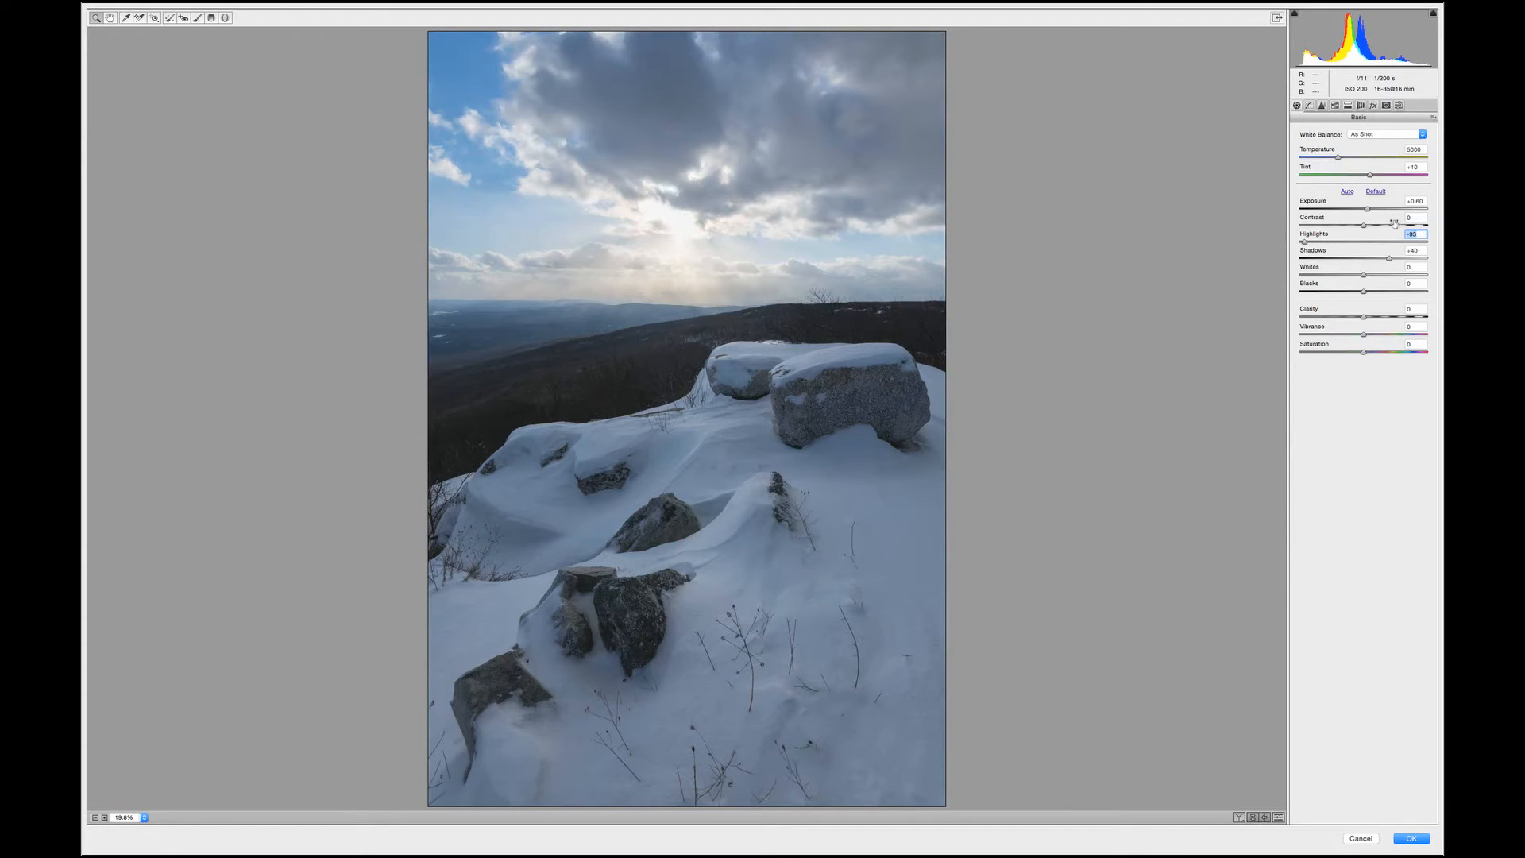
Reduce Exposure to +0.40, set Highlights to about -79, and apply the Camera Raw toning to the HDR image
{"action": "left_click", "coordinate": [1366, 210]}
{"action": "key", "text": "Down"}
{"action": "key", "text": "Up"}
{"action": "left_click_drag", "start_coordinate": [1304, 242], "coordinate": [1315, 244]}
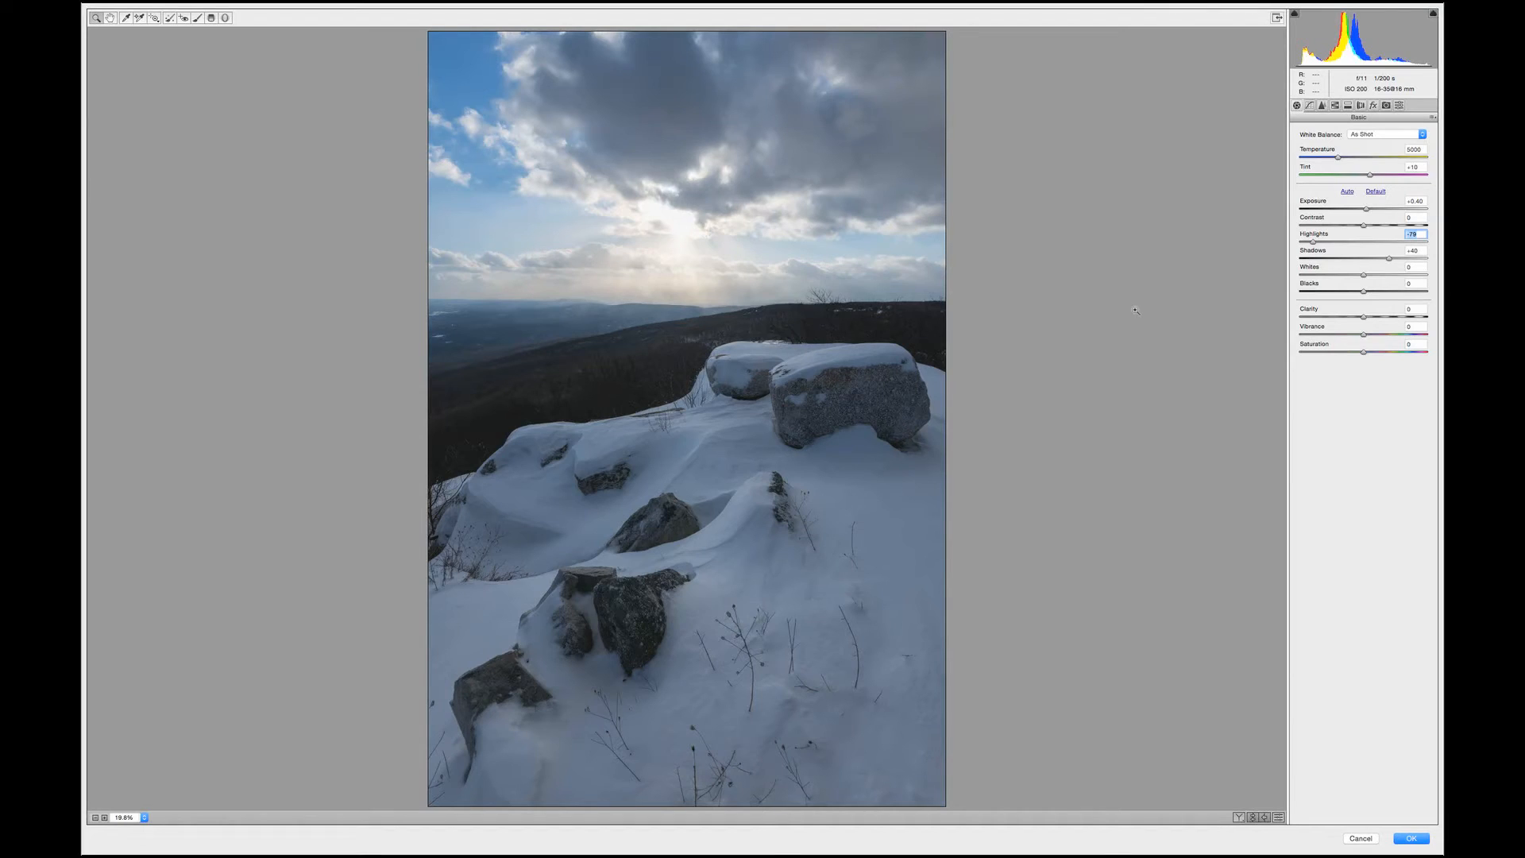
{"action": "left_click", "coordinate": [1411, 839]}
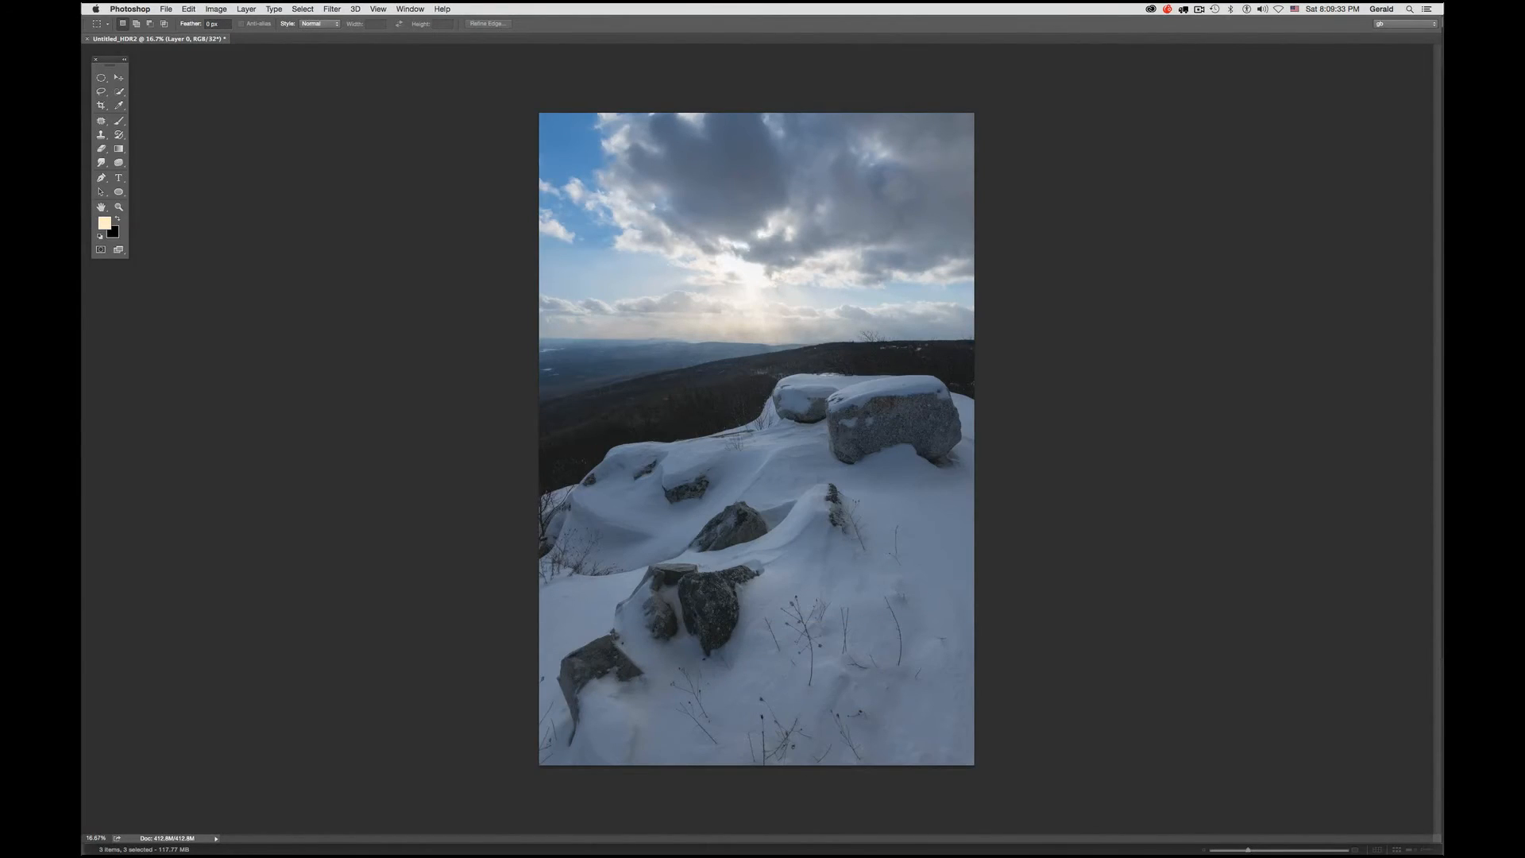
Place the Layers panel beside the image, and reopen Layer 0's Camera Raw smart filter to review its settings before accepting them
{"action": "left_click_drag", "start_coordinate": [1441, 59], "coordinate": [1062, 125]}
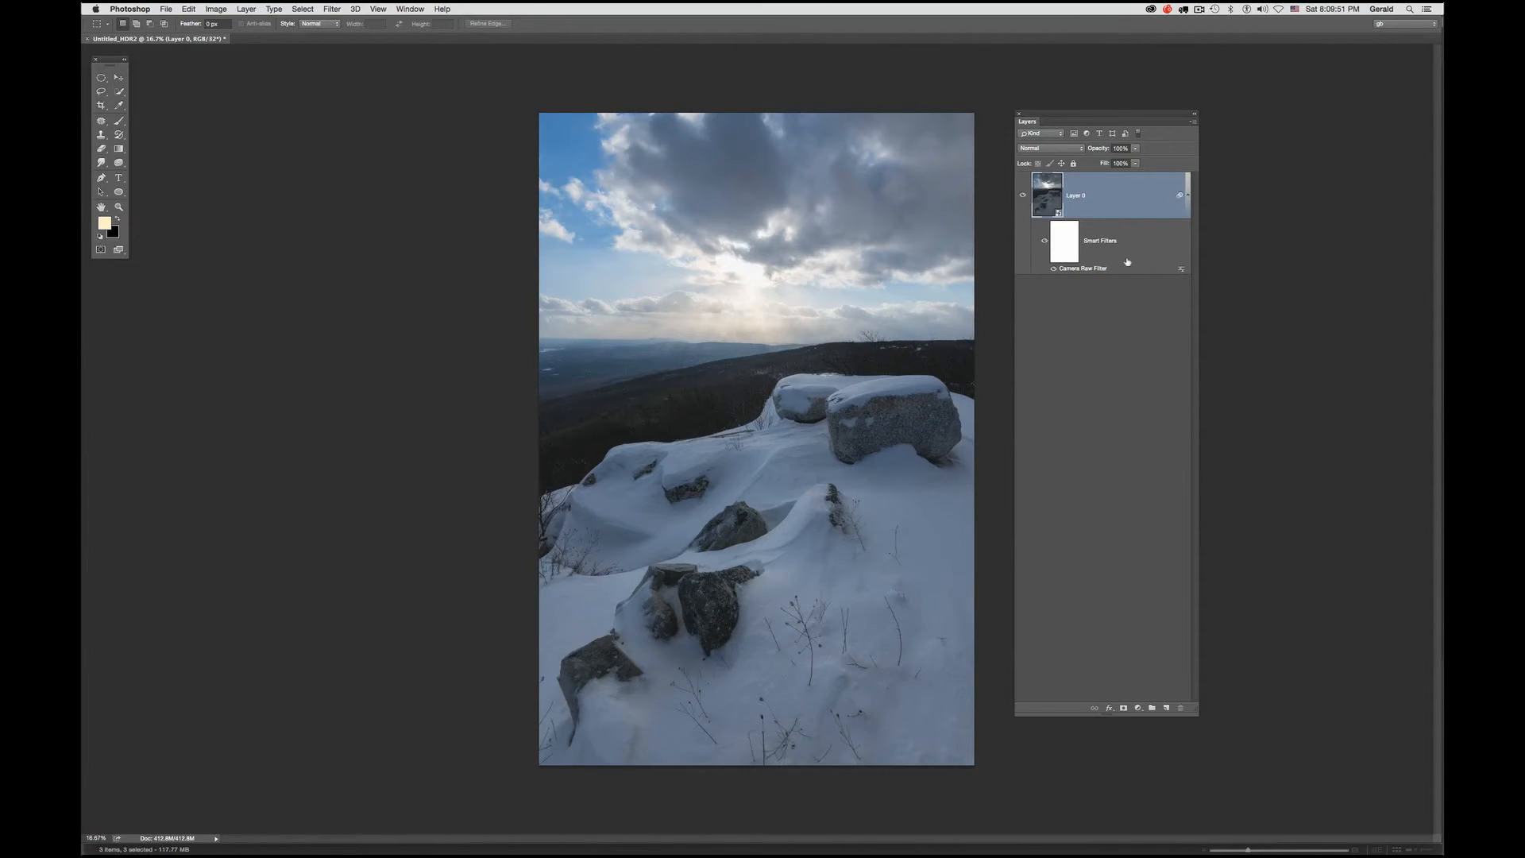
{"action": "left_click", "coordinate": [1095, 305]}
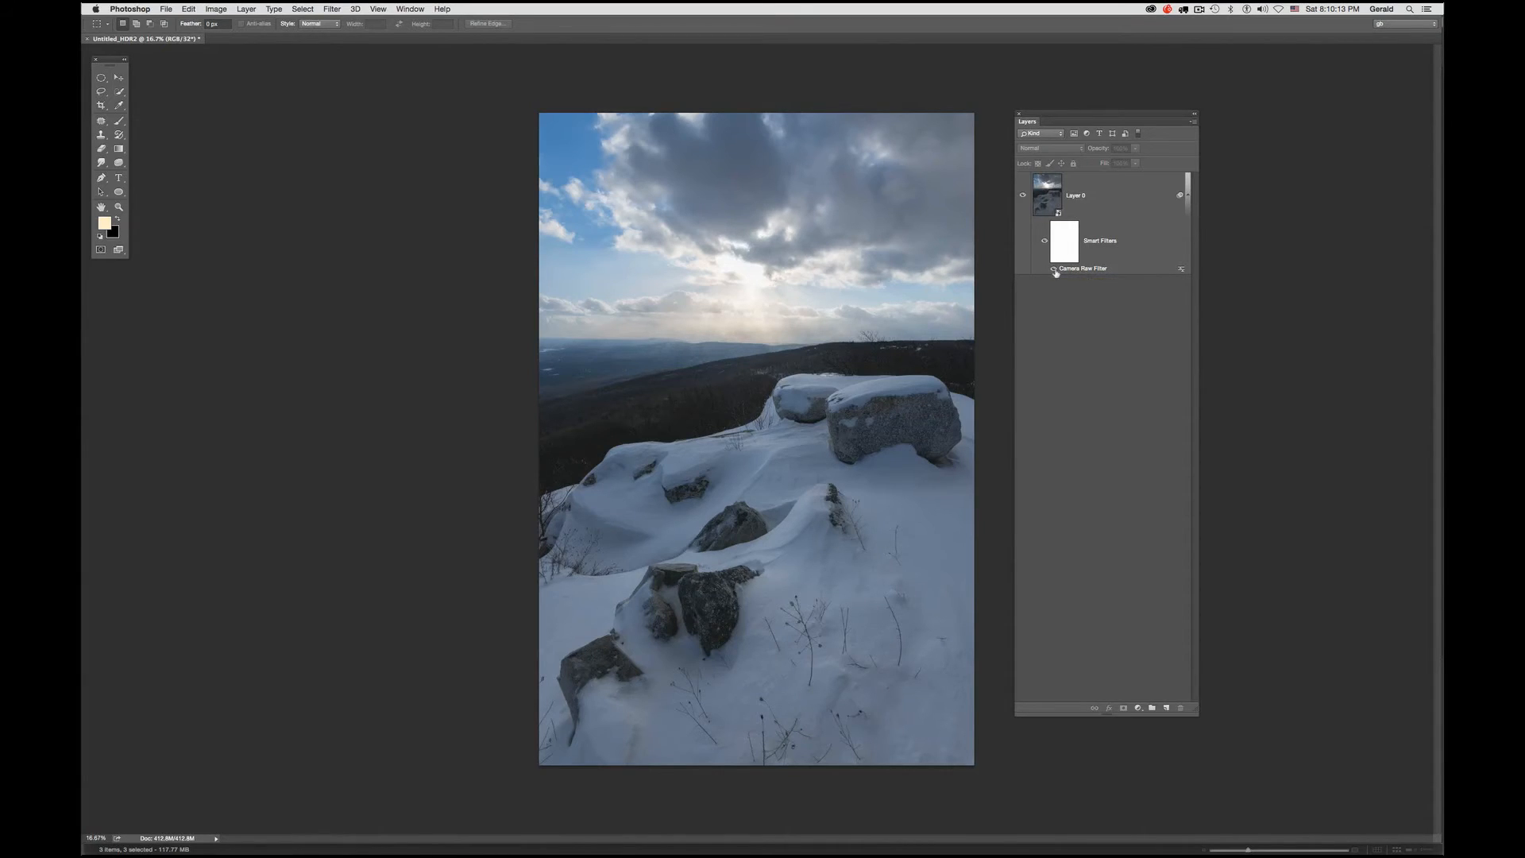
{"action": "left_click", "coordinate": [1084, 269]}
{"action": "double_click", "coordinate": [1083, 270]}
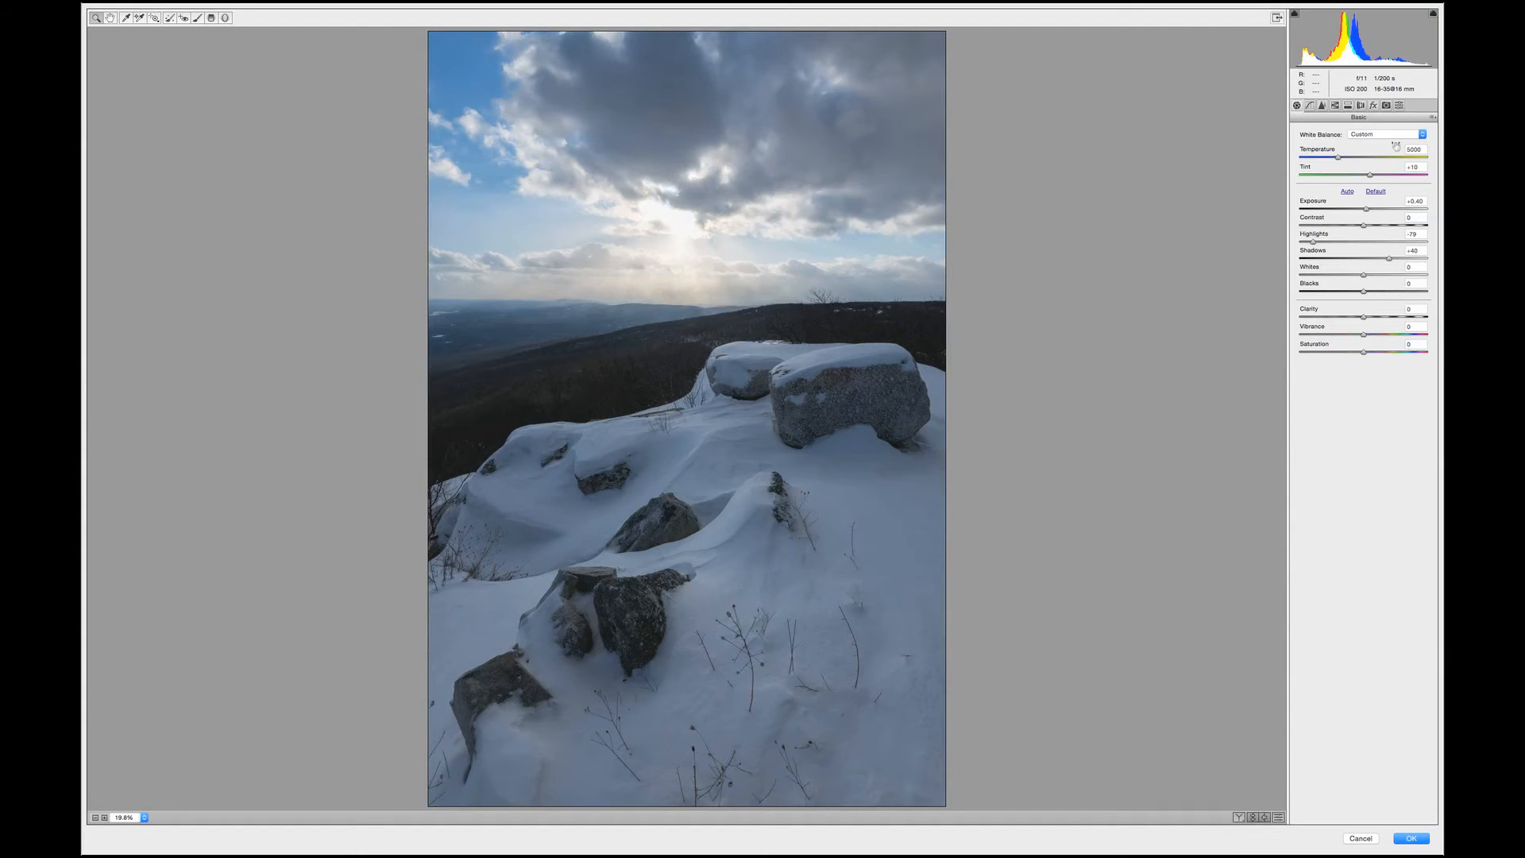
{"action": "left_click", "coordinate": [1410, 837]}
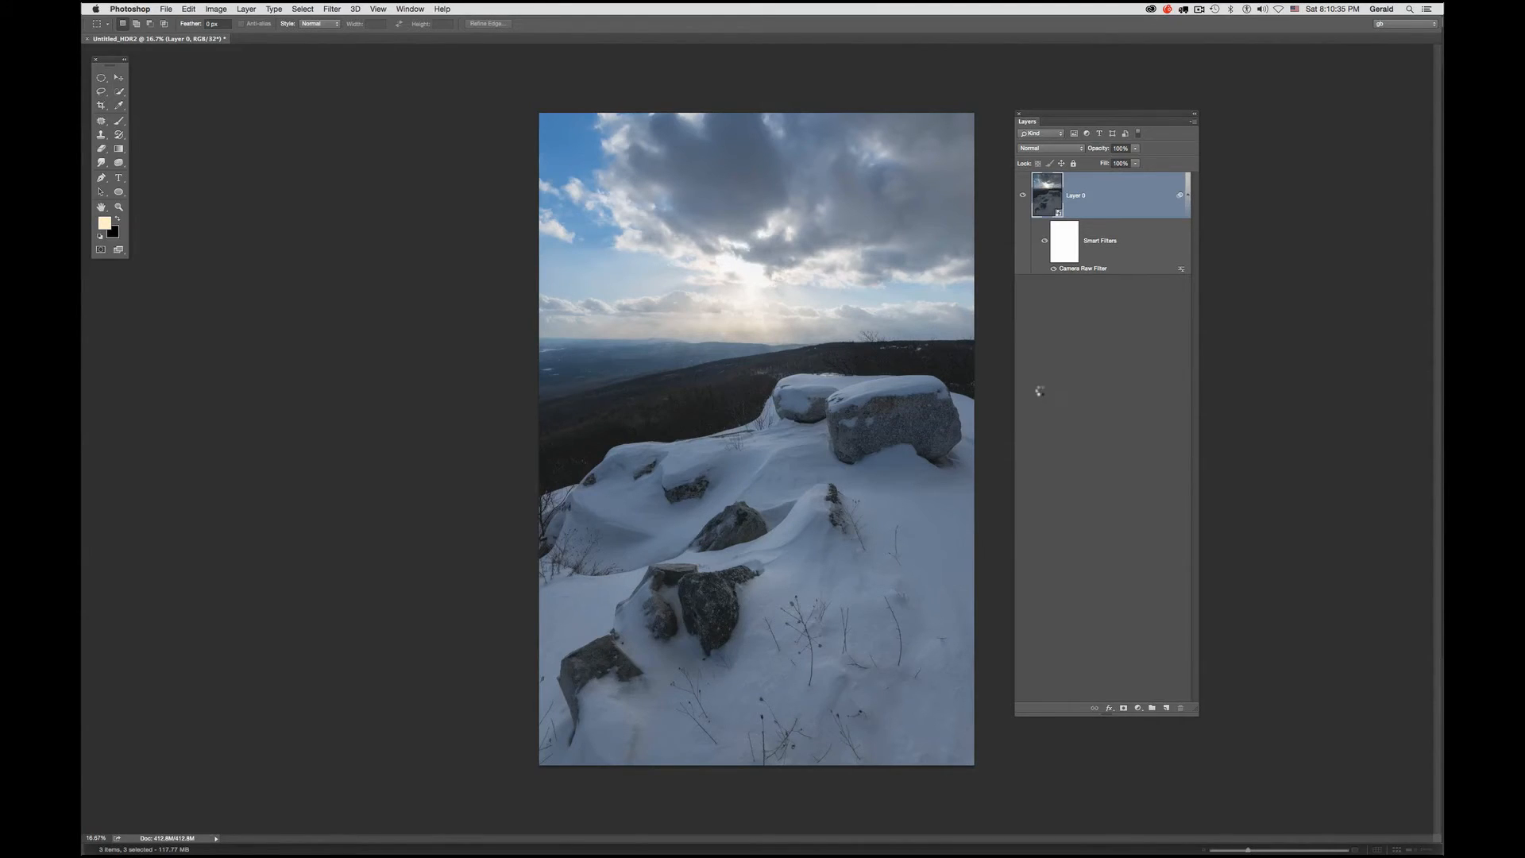
Review which adjustment layers and filters are available for the 32-bit HDR image
{"action": "left_click", "coordinate": [1049, 393]}
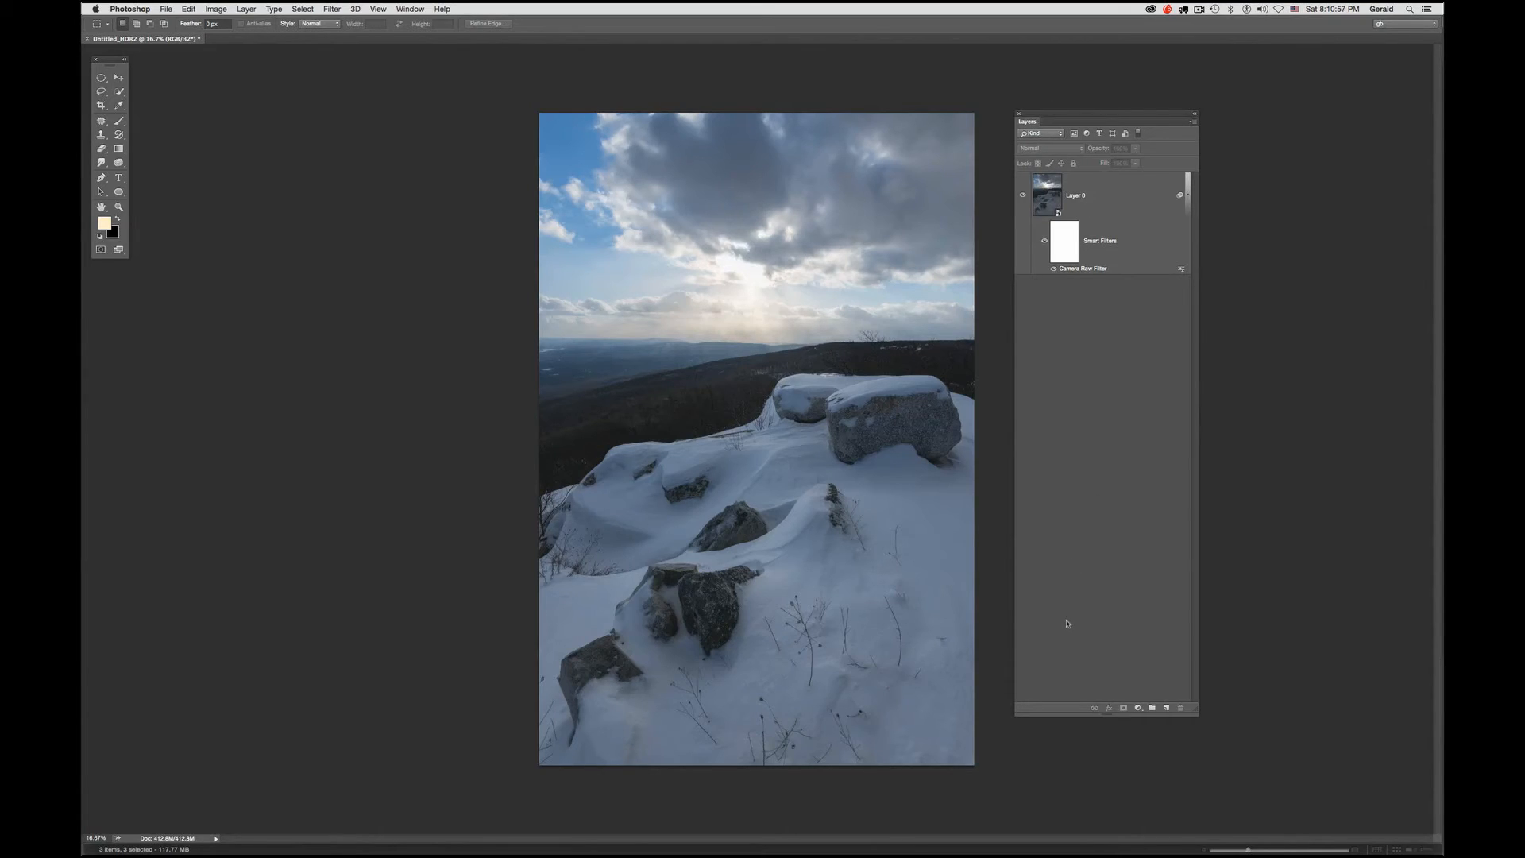
{"action": "left_click", "coordinate": [1137, 708]}
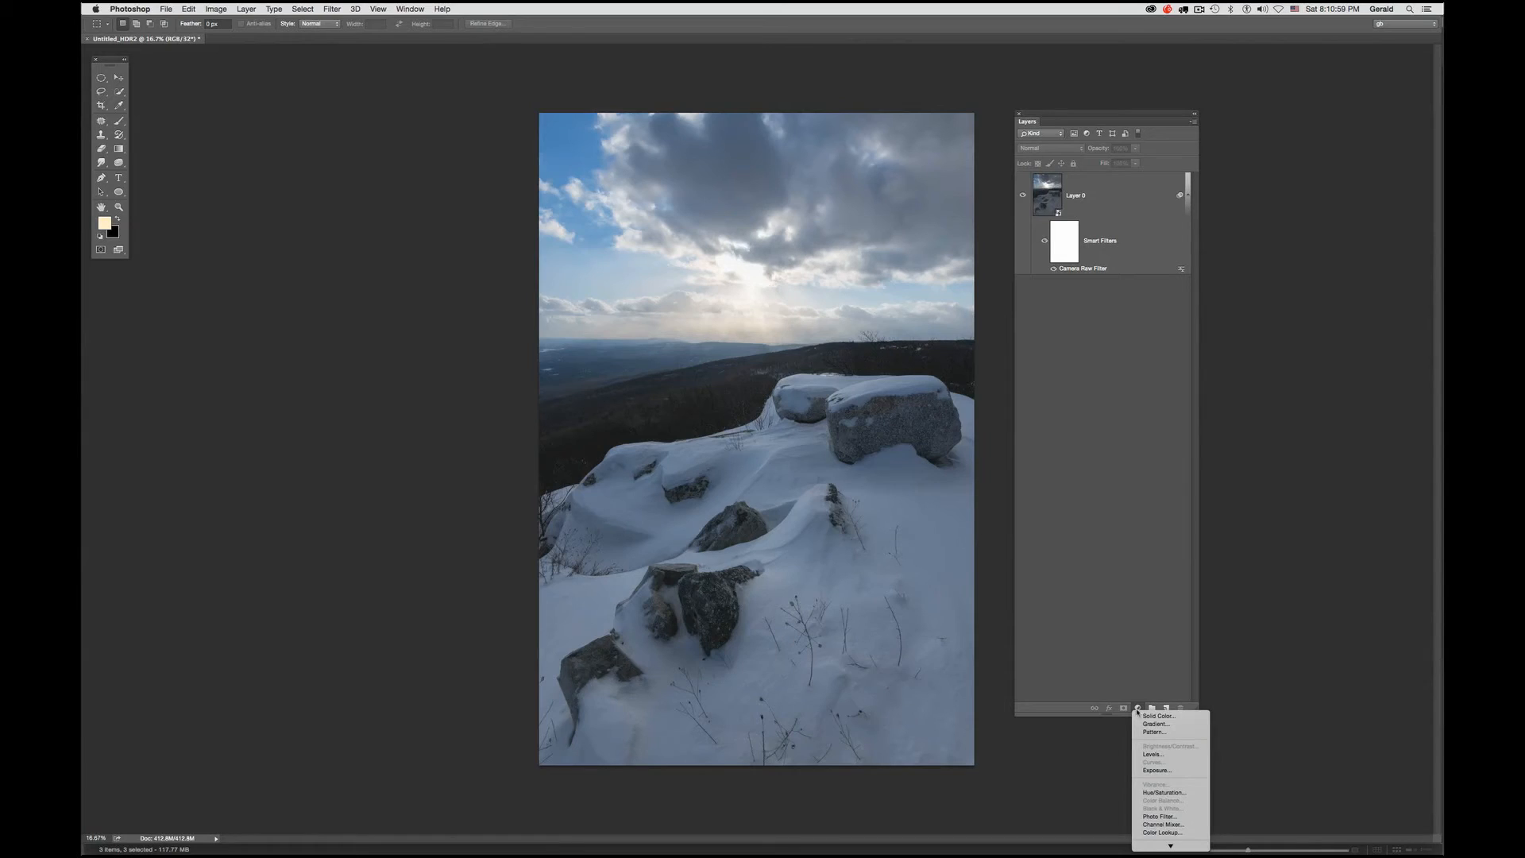
{"action": "mouse_move", "coordinate": [1156, 846]}
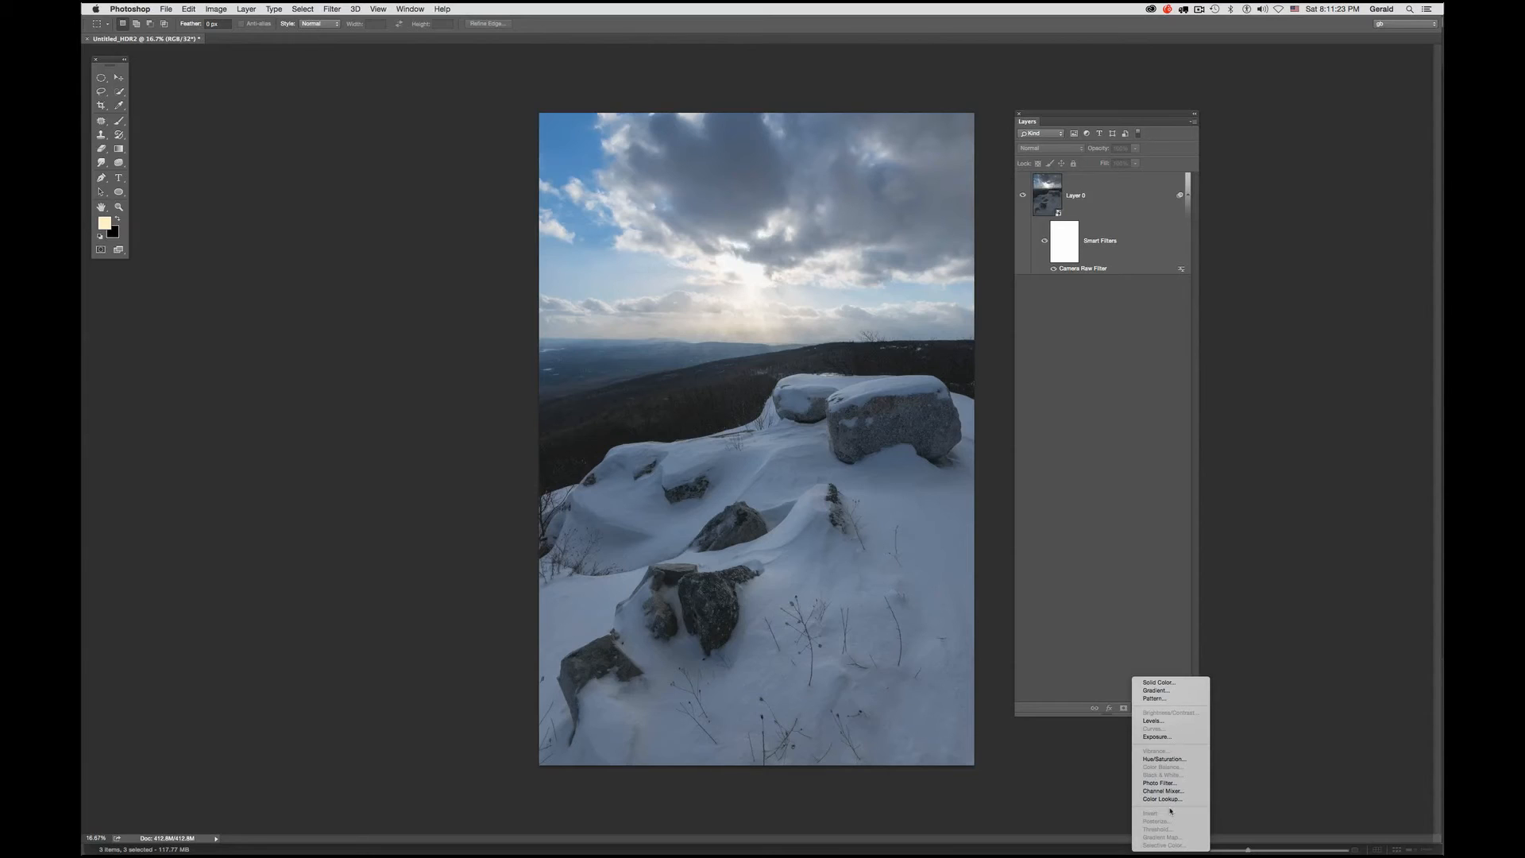
{"action": "left_click", "coordinate": [1140, 578]}
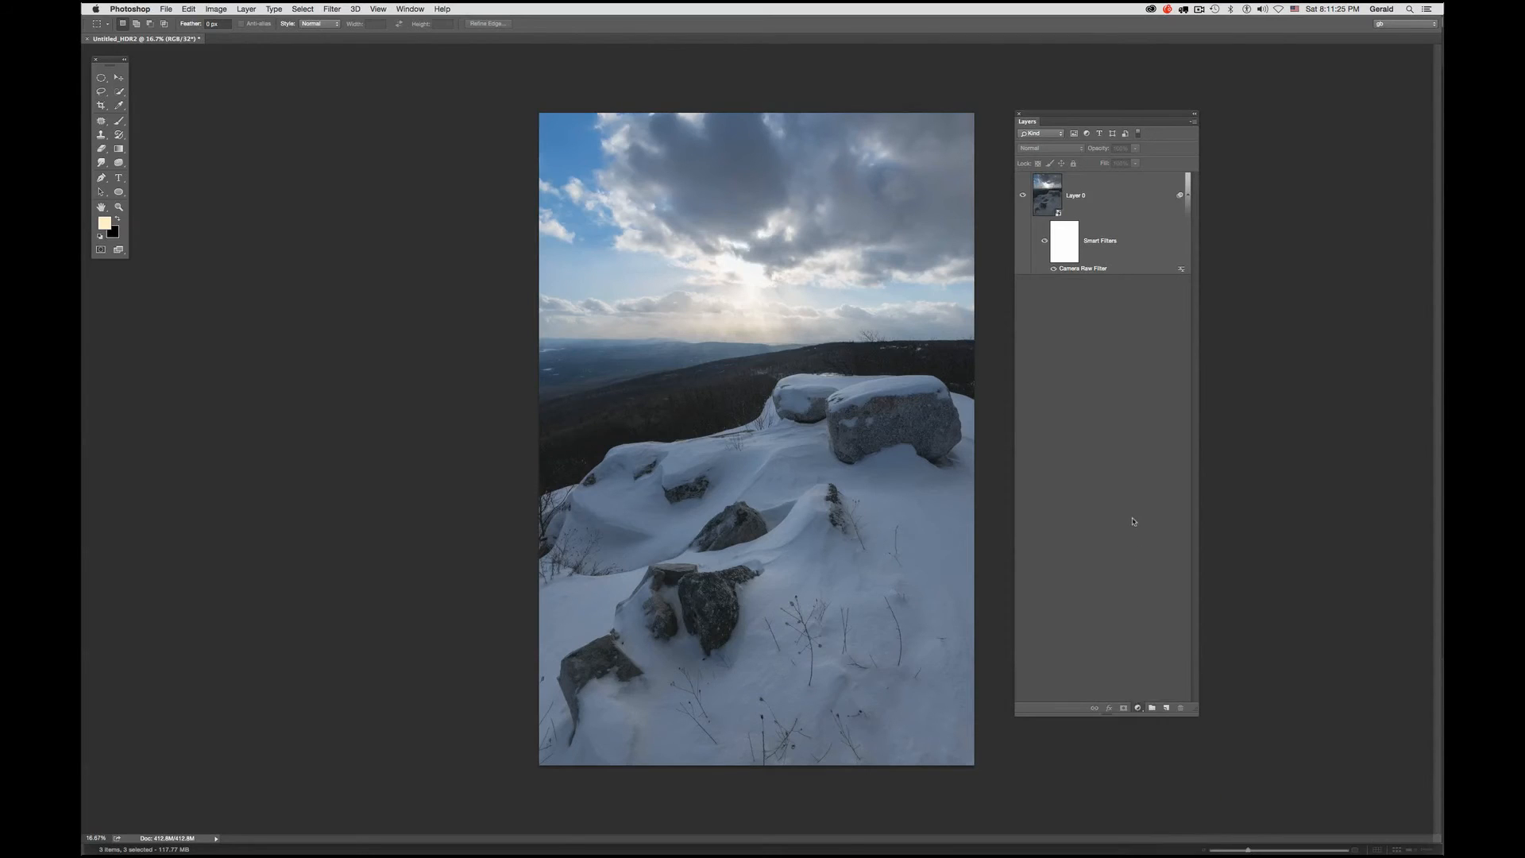
{"action": "left_click", "coordinate": [325, 8]}
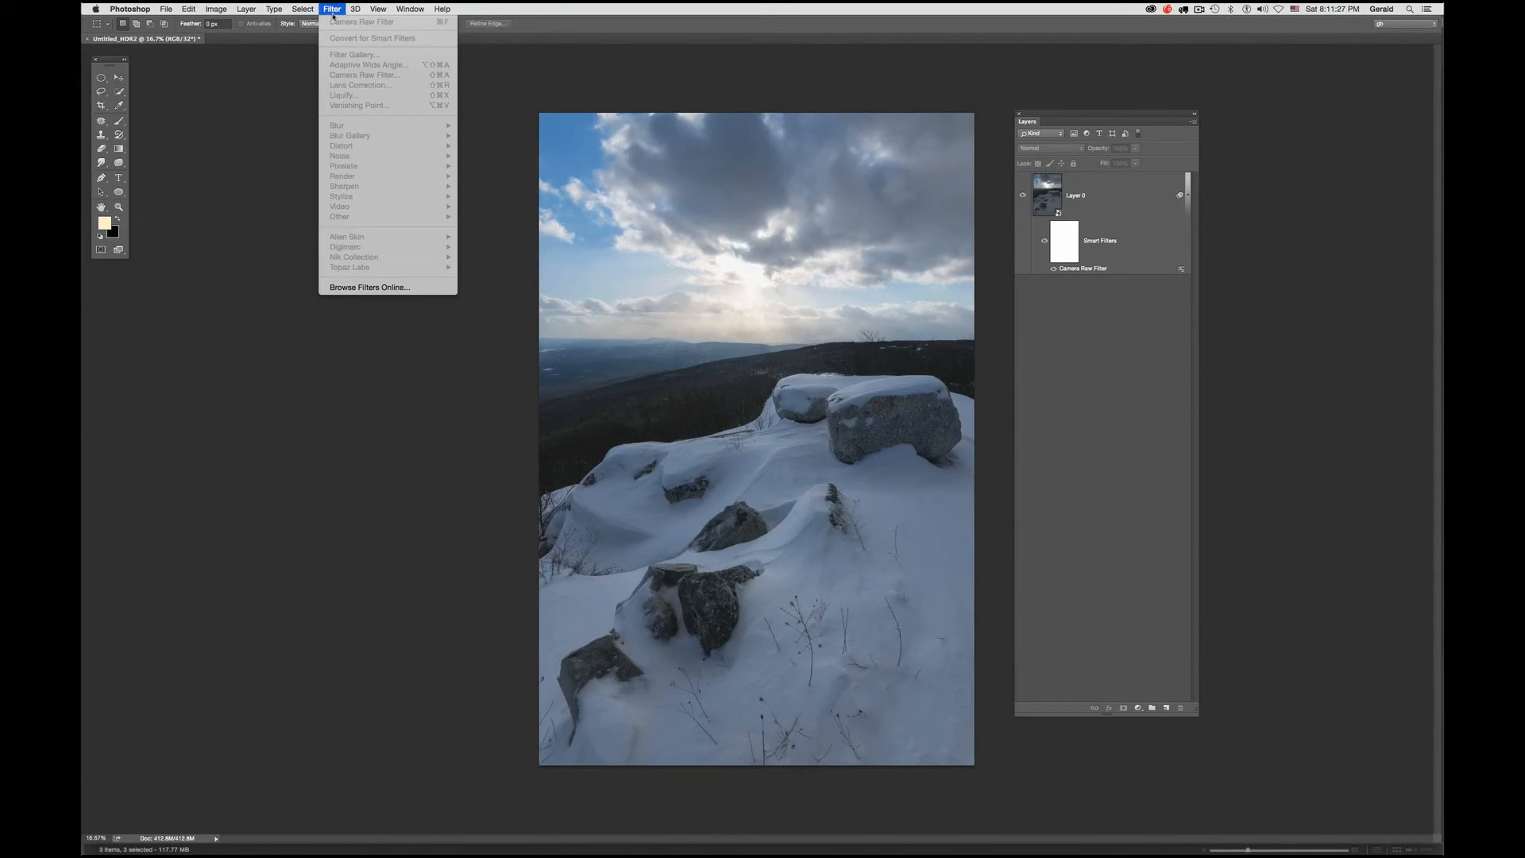
{"action": "left_click", "coordinate": [324, 7]}
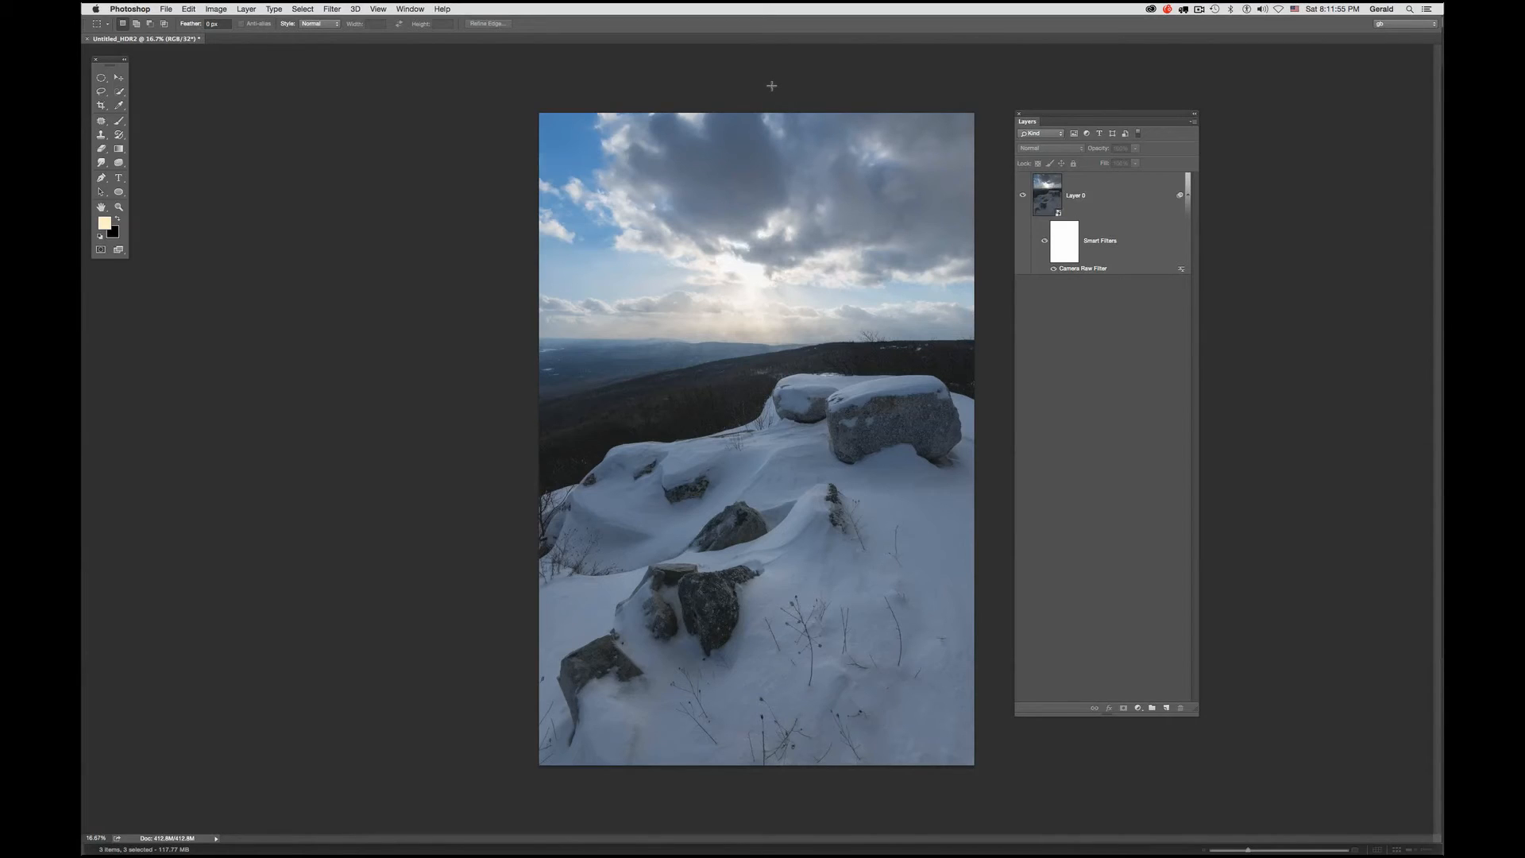
Save the 32-bit HDR image in Photoshop format as hdr_test_HDR2_32_bit_master.psd, keeping its layers
{"action": "left_click", "coordinate": [166, 9]}
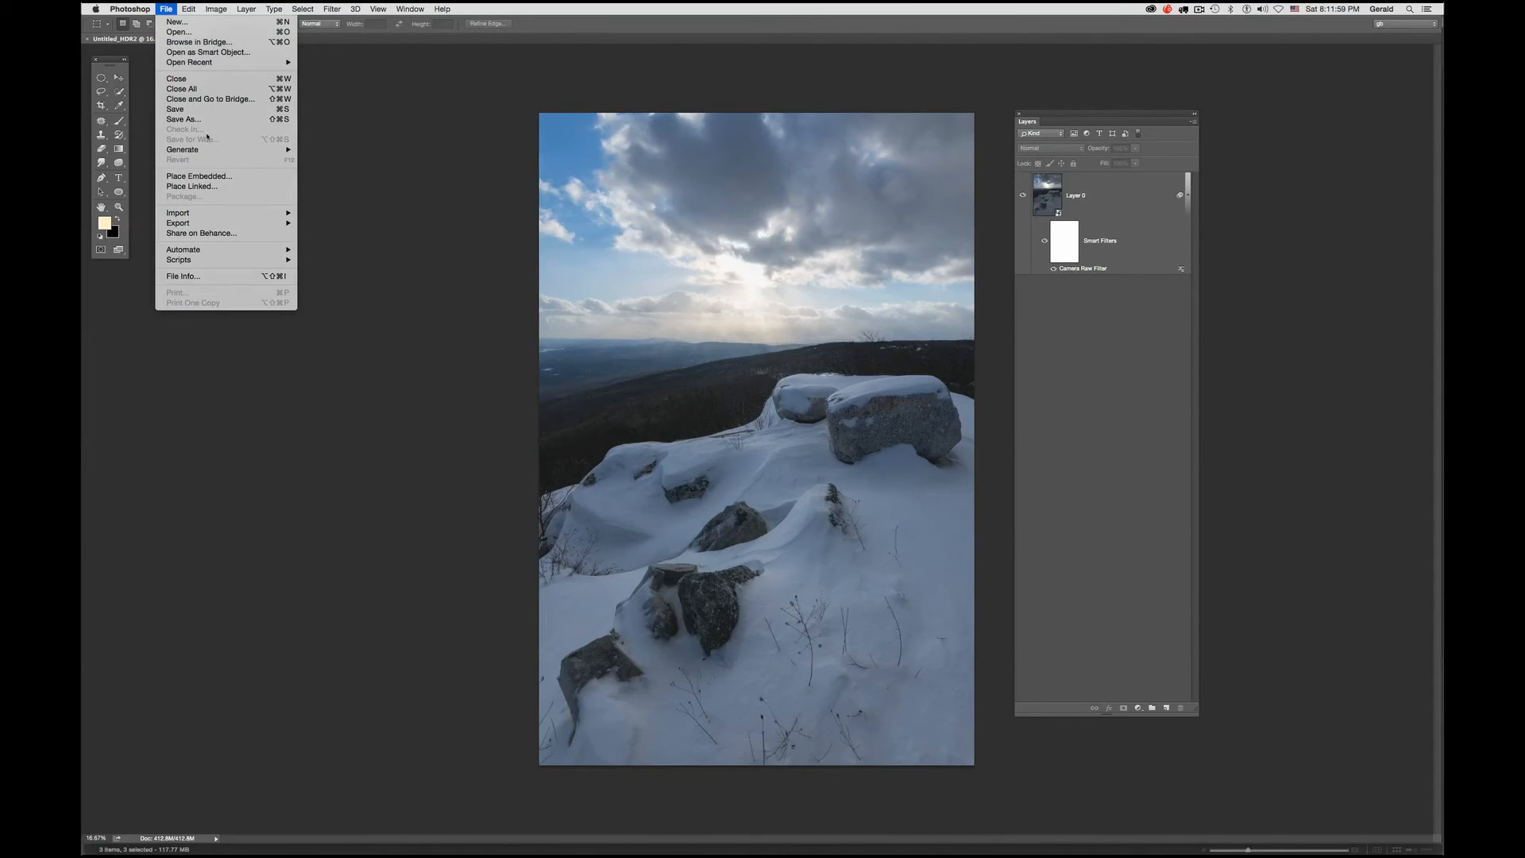
{"action": "left_click", "coordinate": [206, 120]}
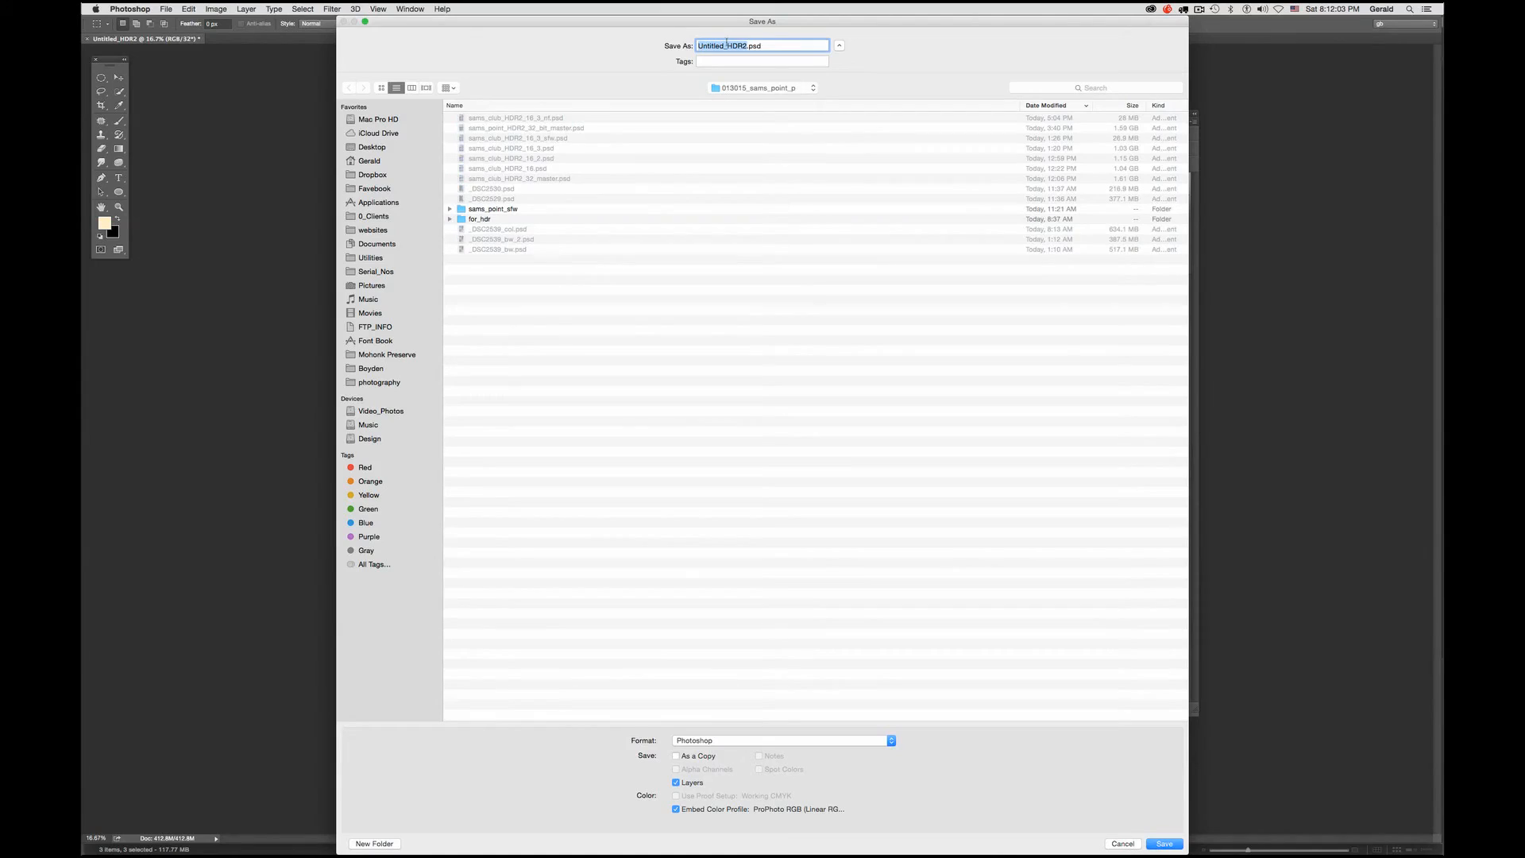
{"action": "left_click", "coordinate": [725, 45]}
{"action": "left_click_drag", "start_coordinate": [725, 45], "coordinate": [682, 46]}
{"action": "type", "text": "hdr_test"}
{"action": "type", "text": "_"}
{"action": "type", "text": "32_bit_master"}
{"action": "left_click", "coordinate": [1162, 843]}
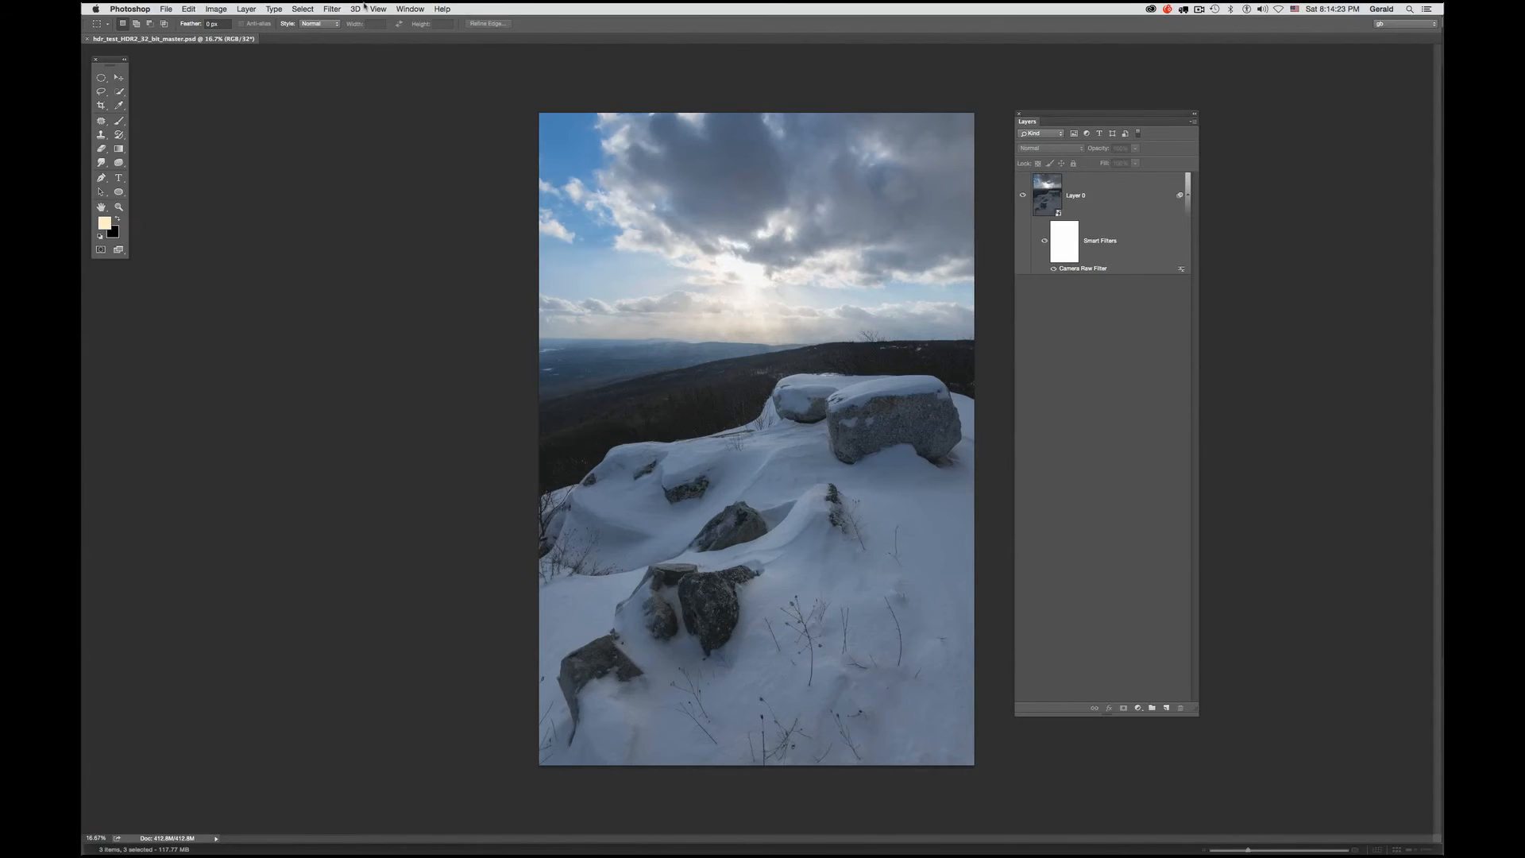
Duplicate the 32-bit master image under the name hdr_test_HDR2_16_bit
{"action": "left_click", "coordinate": [214, 9]}
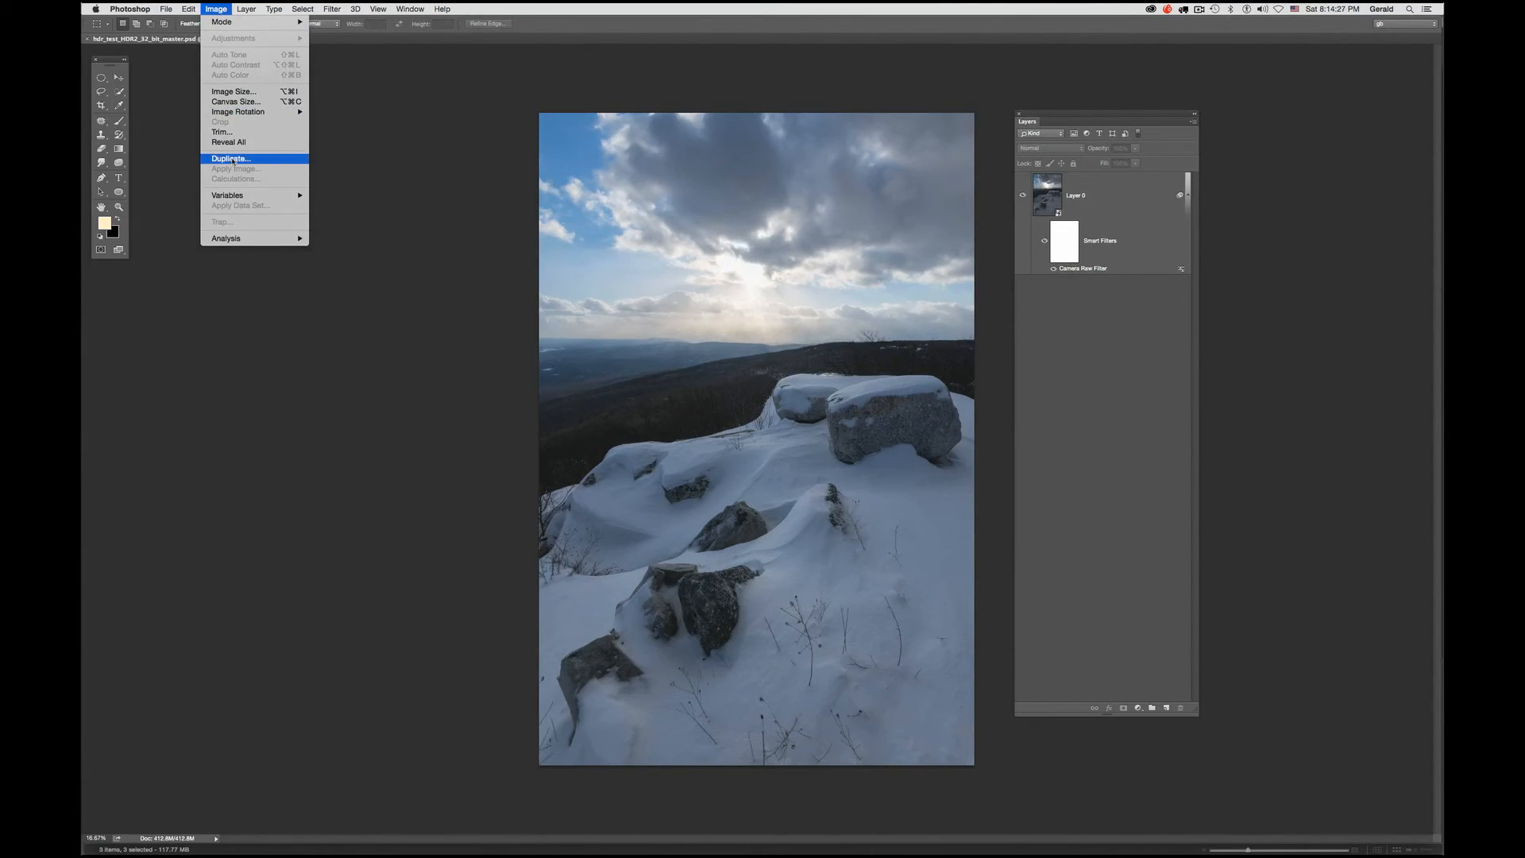
{"action": "left_click", "coordinate": [233, 159]}
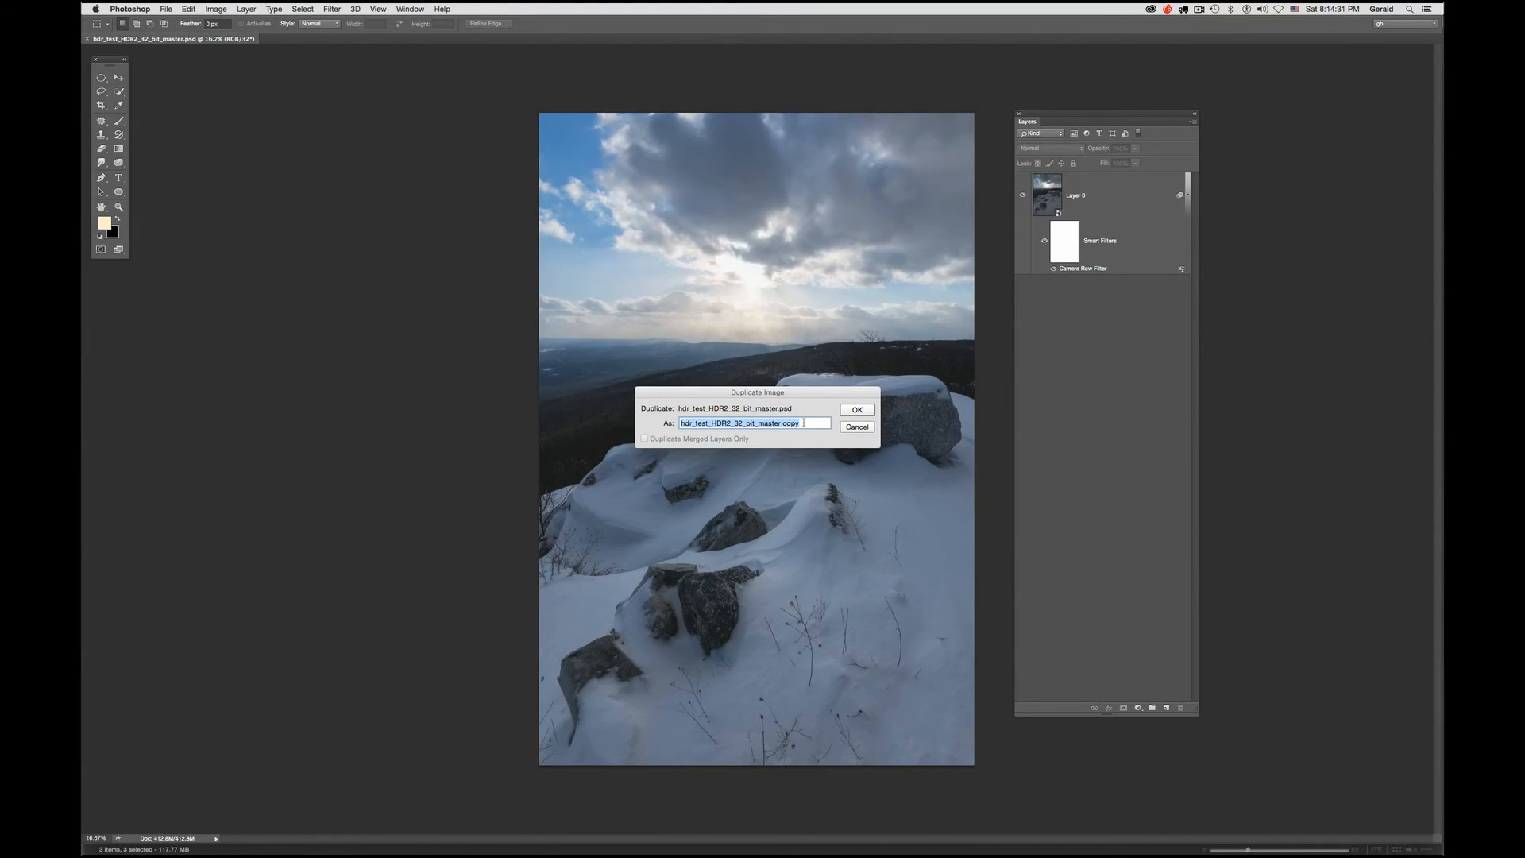
{"action": "left_click_drag", "start_coordinate": [803, 422], "coordinate": [735, 422]}
{"action": "type", "text": "16"}
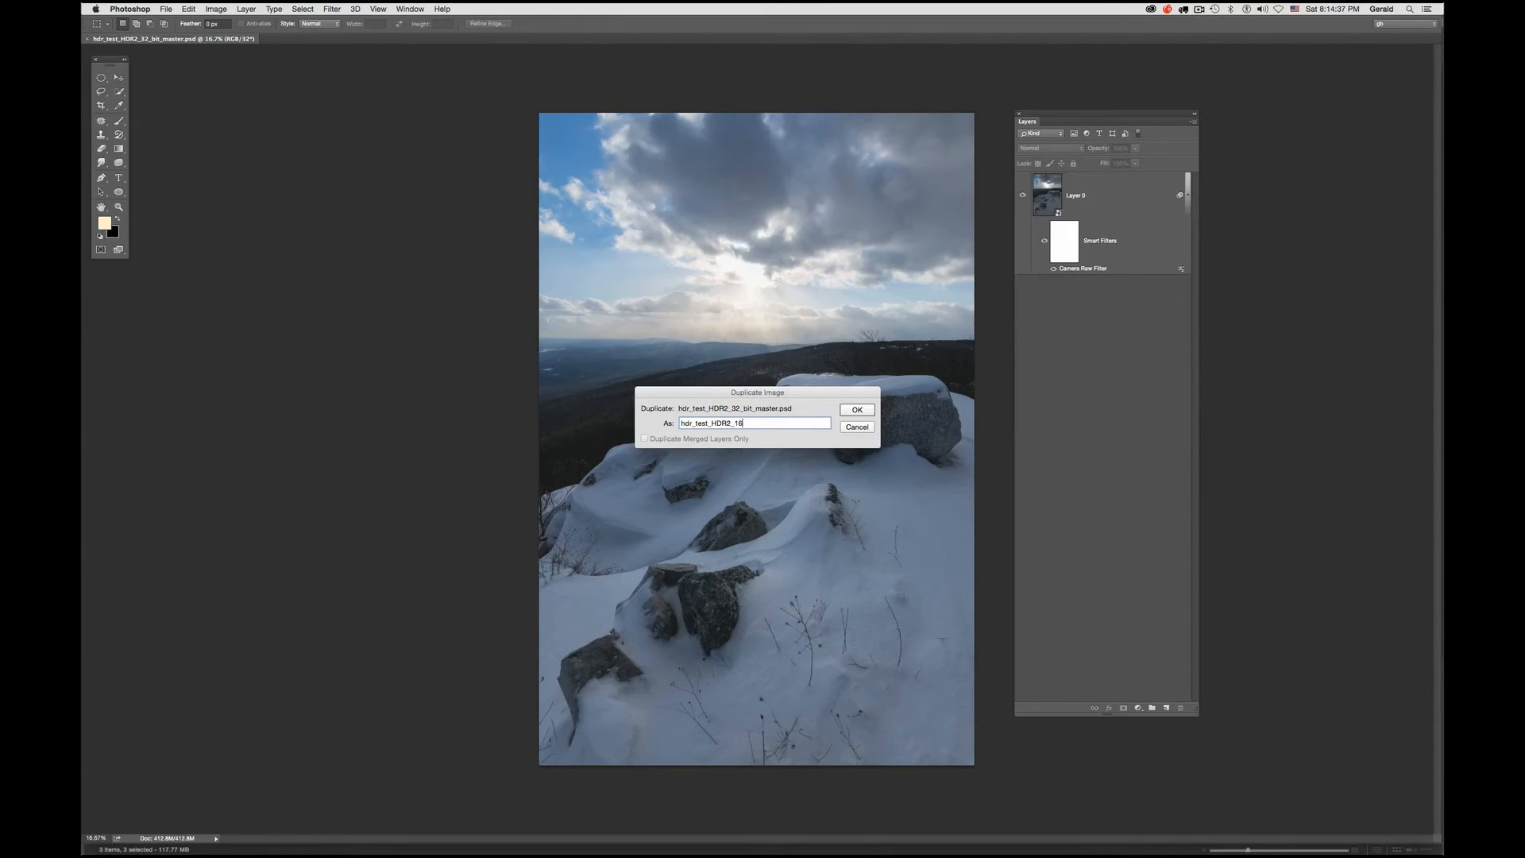
{"action": "type", "text": "bit"}
{"action": "left_click", "coordinate": [857, 409]}
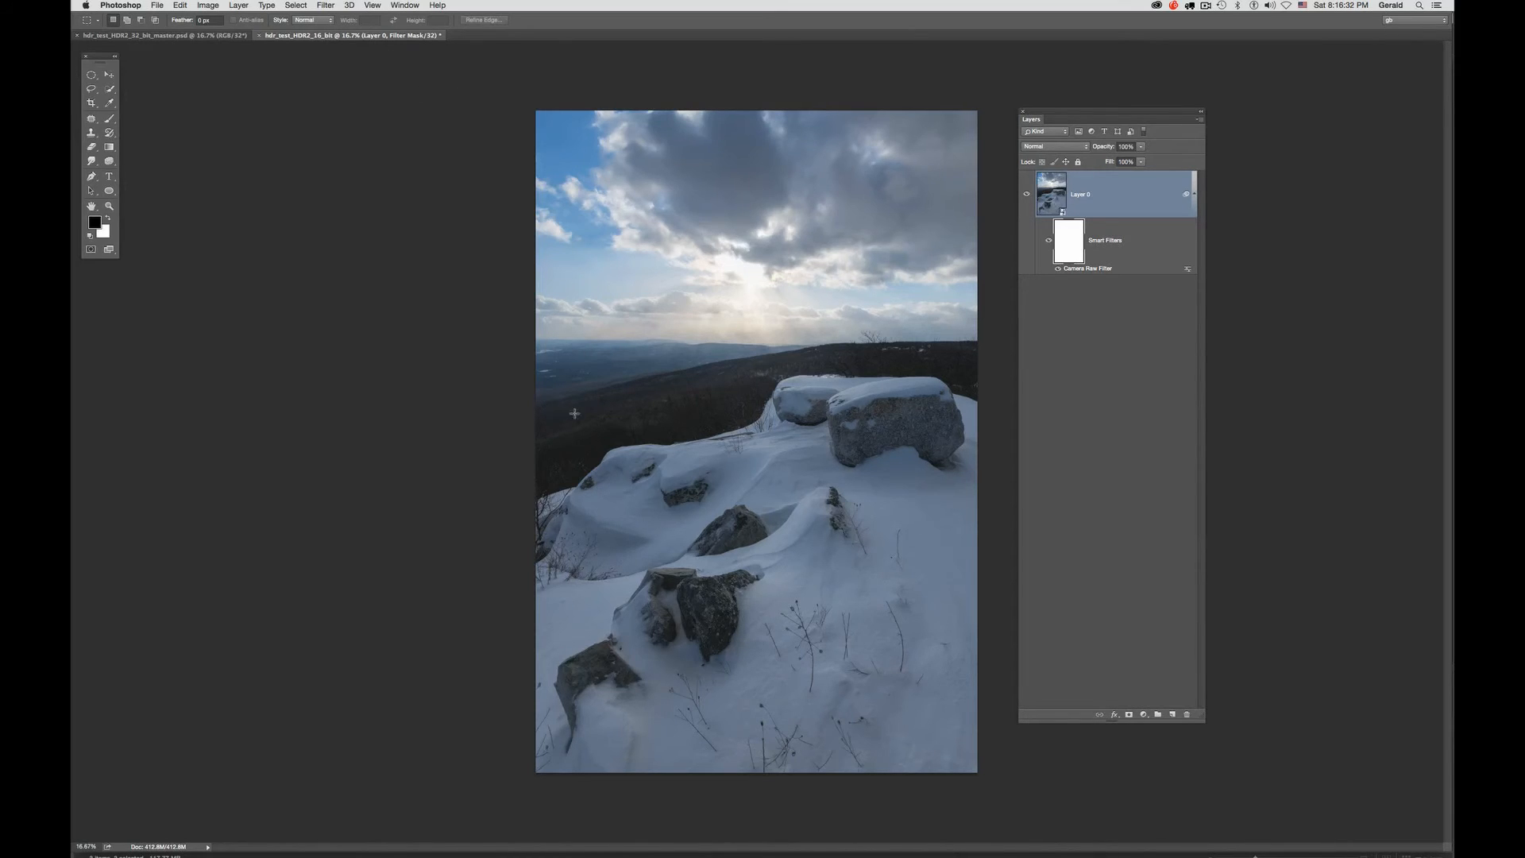
Convert the duplicate image to 16 bits per channel, merging its layers
{"action": "left_click", "coordinate": [209, 6]}
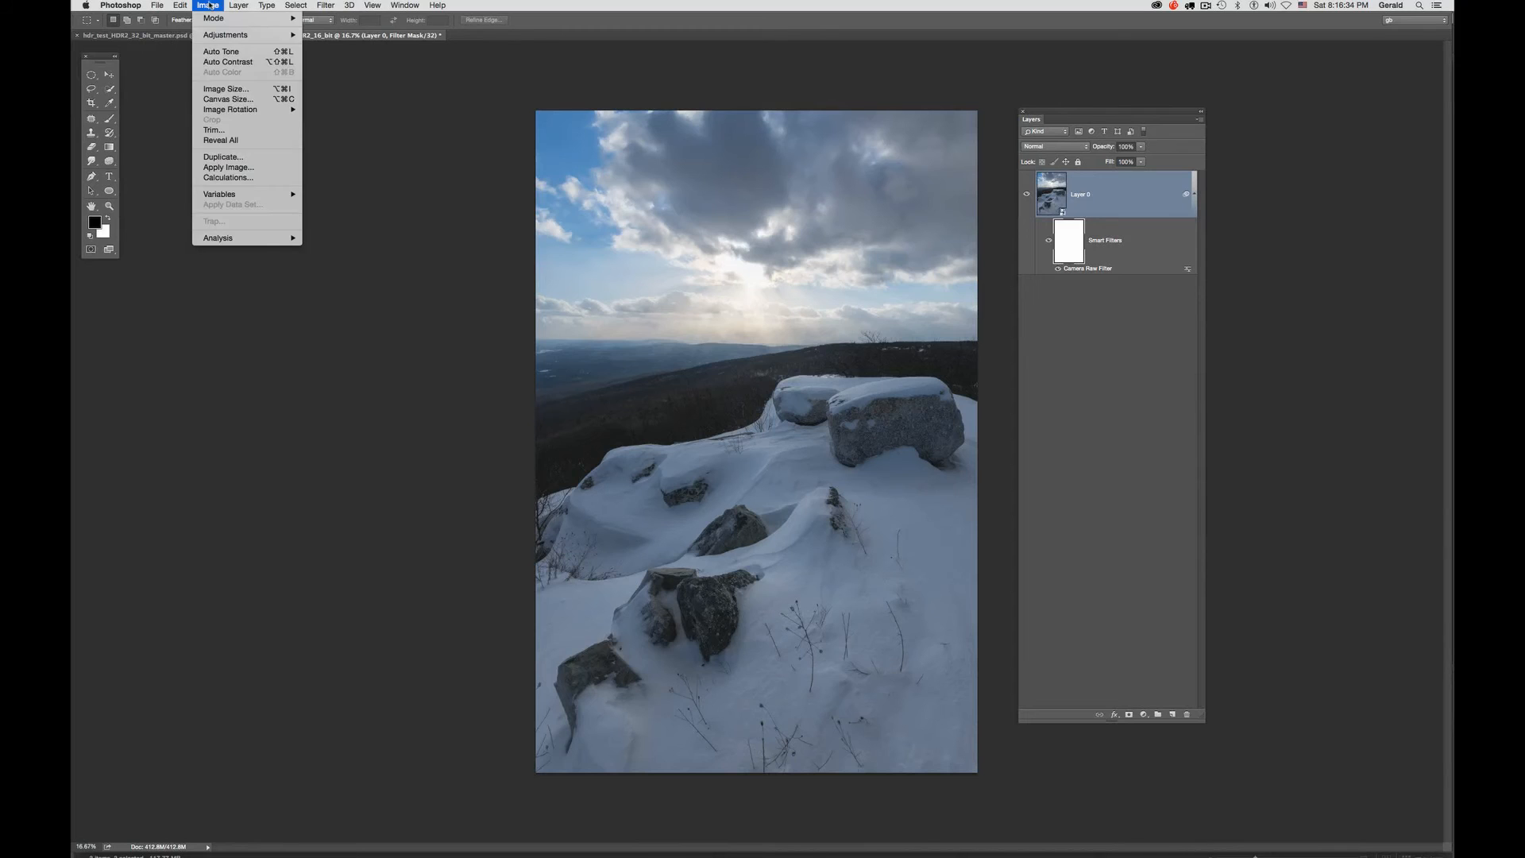
{"action": "mouse_move", "coordinate": [213, 25]}
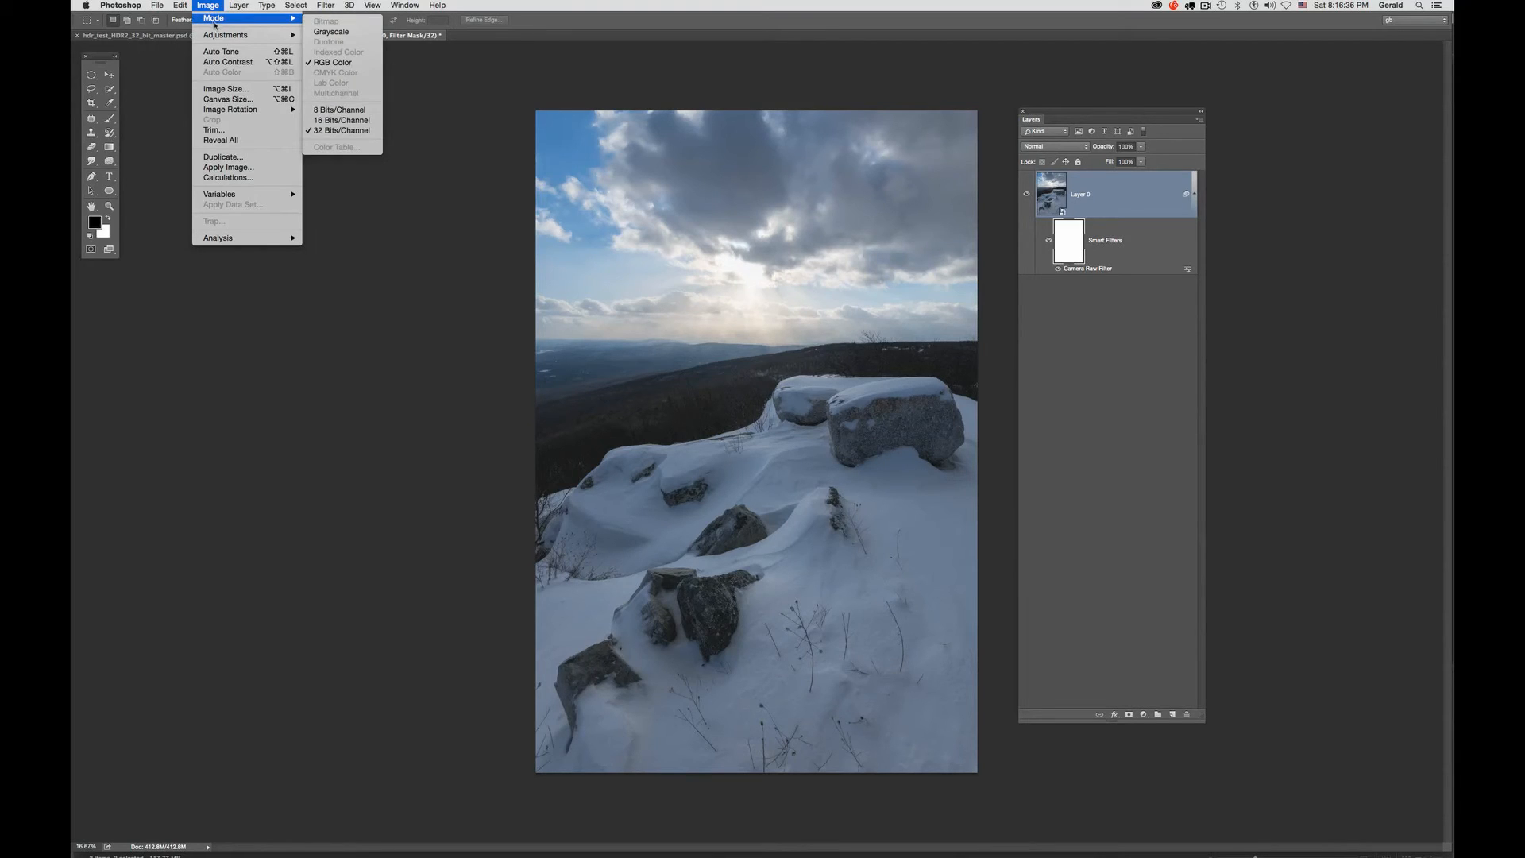
{"action": "left_click", "coordinate": [337, 120]}
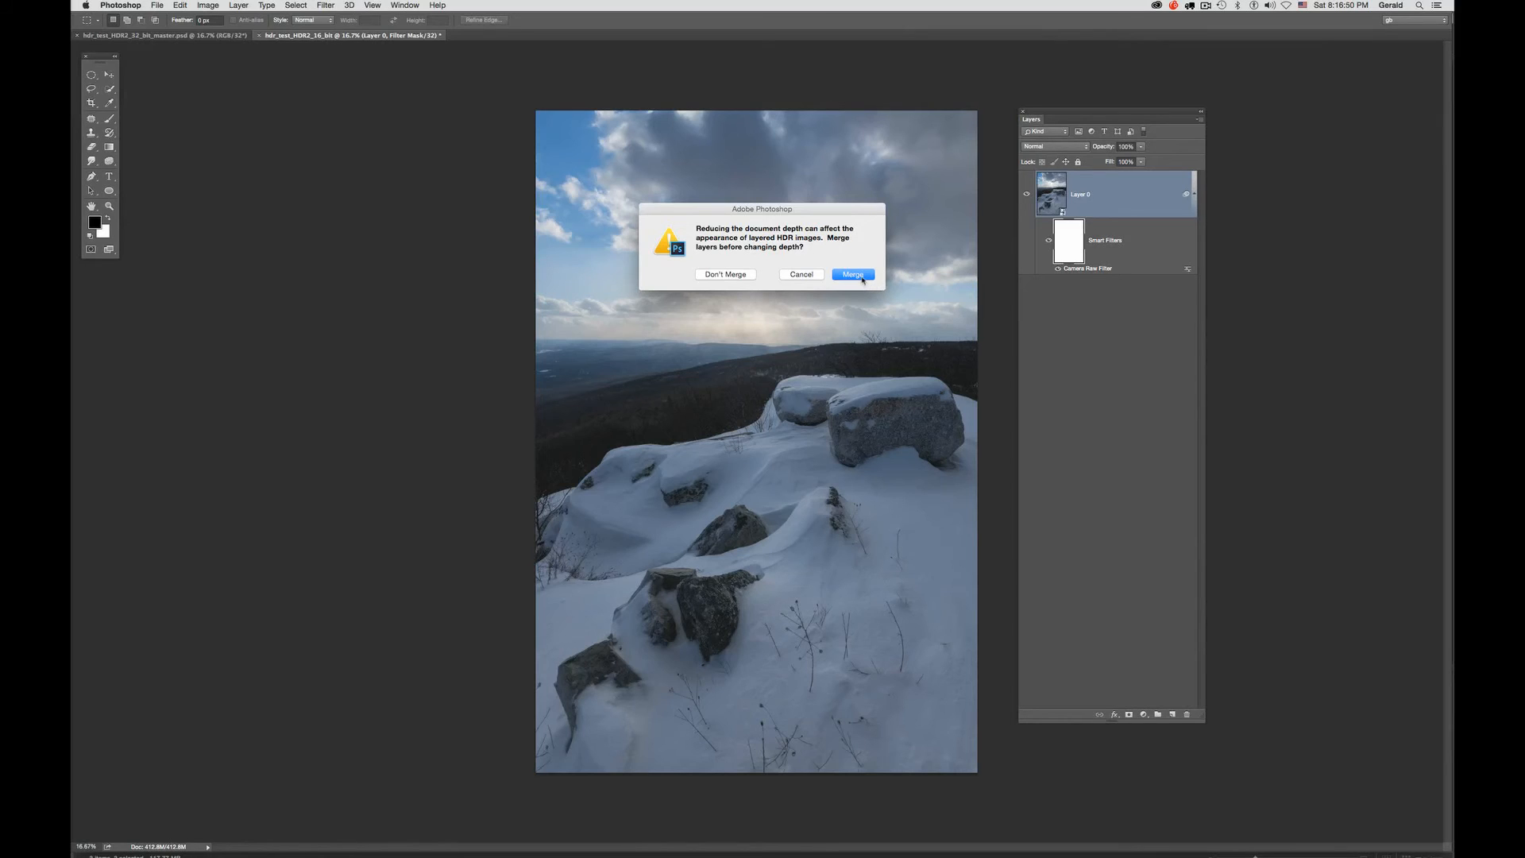
{"action": "left_click", "coordinate": [859, 274]}
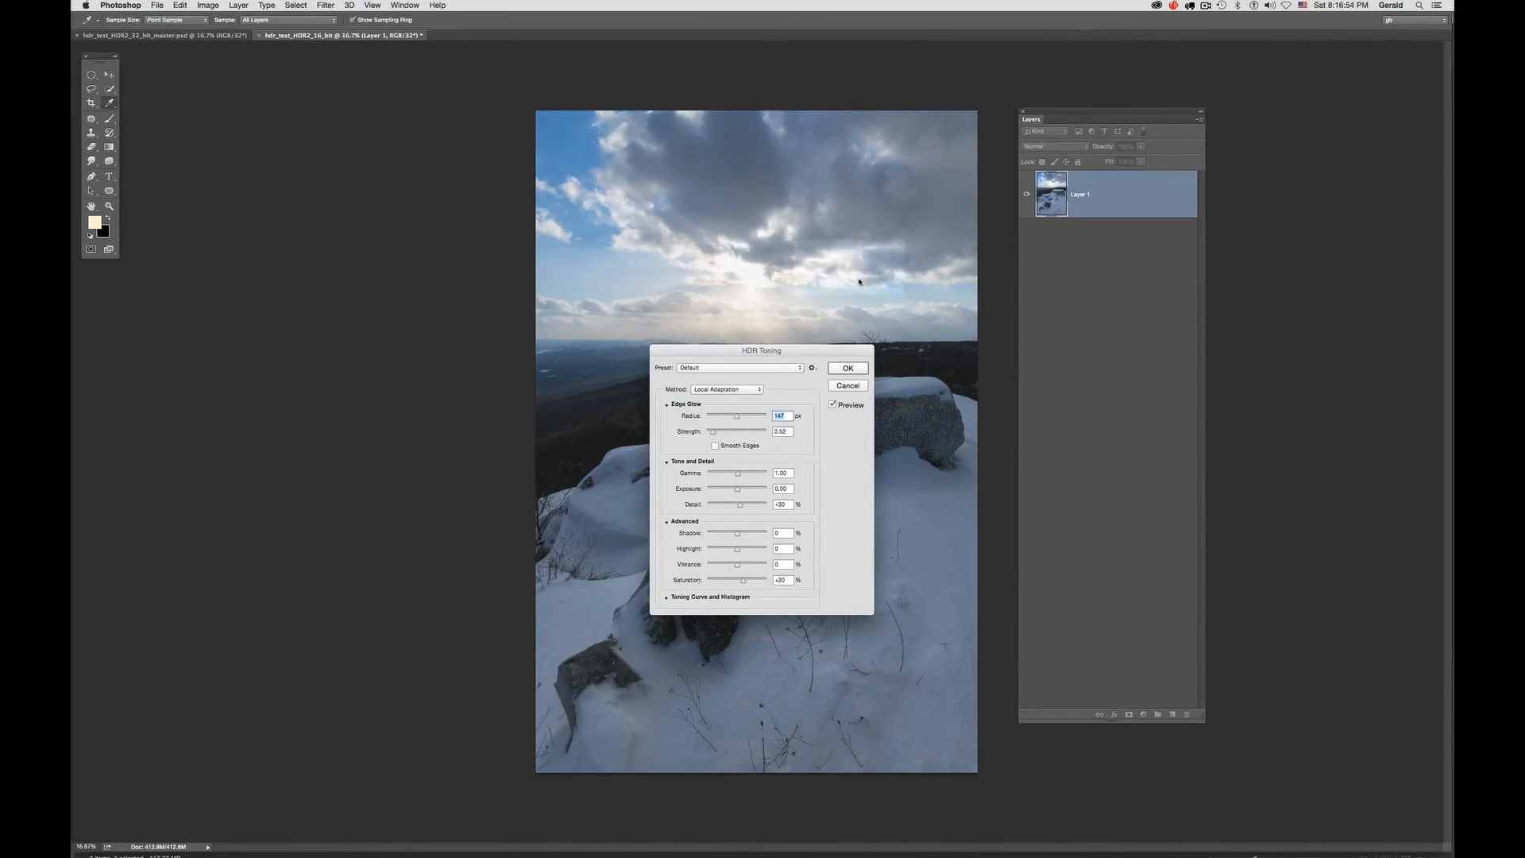
Try a Gamma change and the Photorealistic Low Contrast and Monochromatic Artistic presets in HDR Toning, and return to Default
{"action": "left_click_drag", "start_coordinate": [822, 347], "coordinate": [448, 212]}
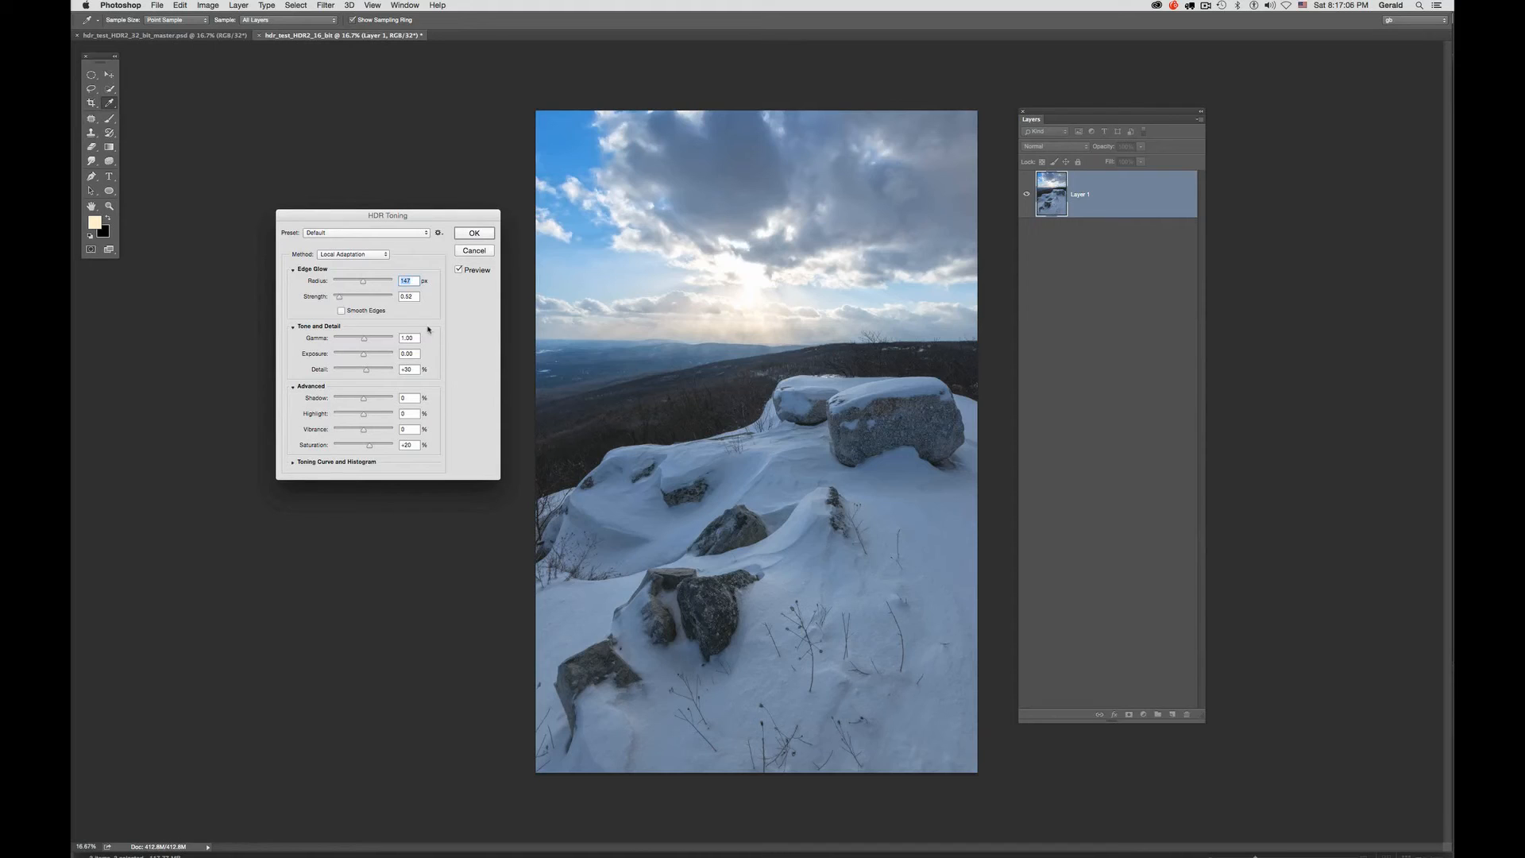
{"action": "left_click_drag", "start_coordinate": [363, 341], "coordinate": [371, 342]}
{"action": "left_click", "coordinate": [361, 233]}
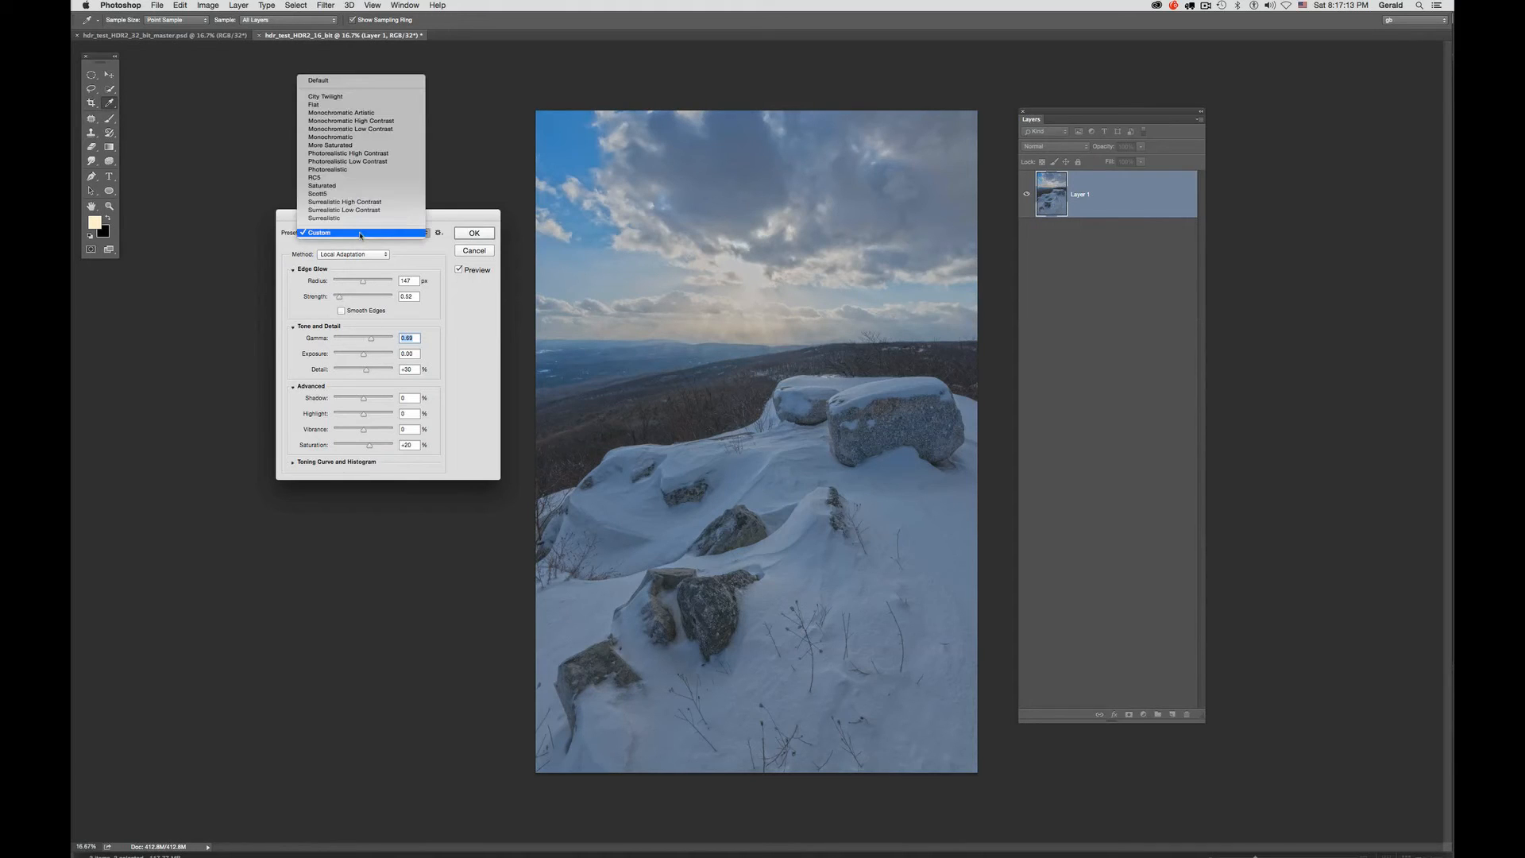
{"action": "left_click", "coordinate": [358, 163]}
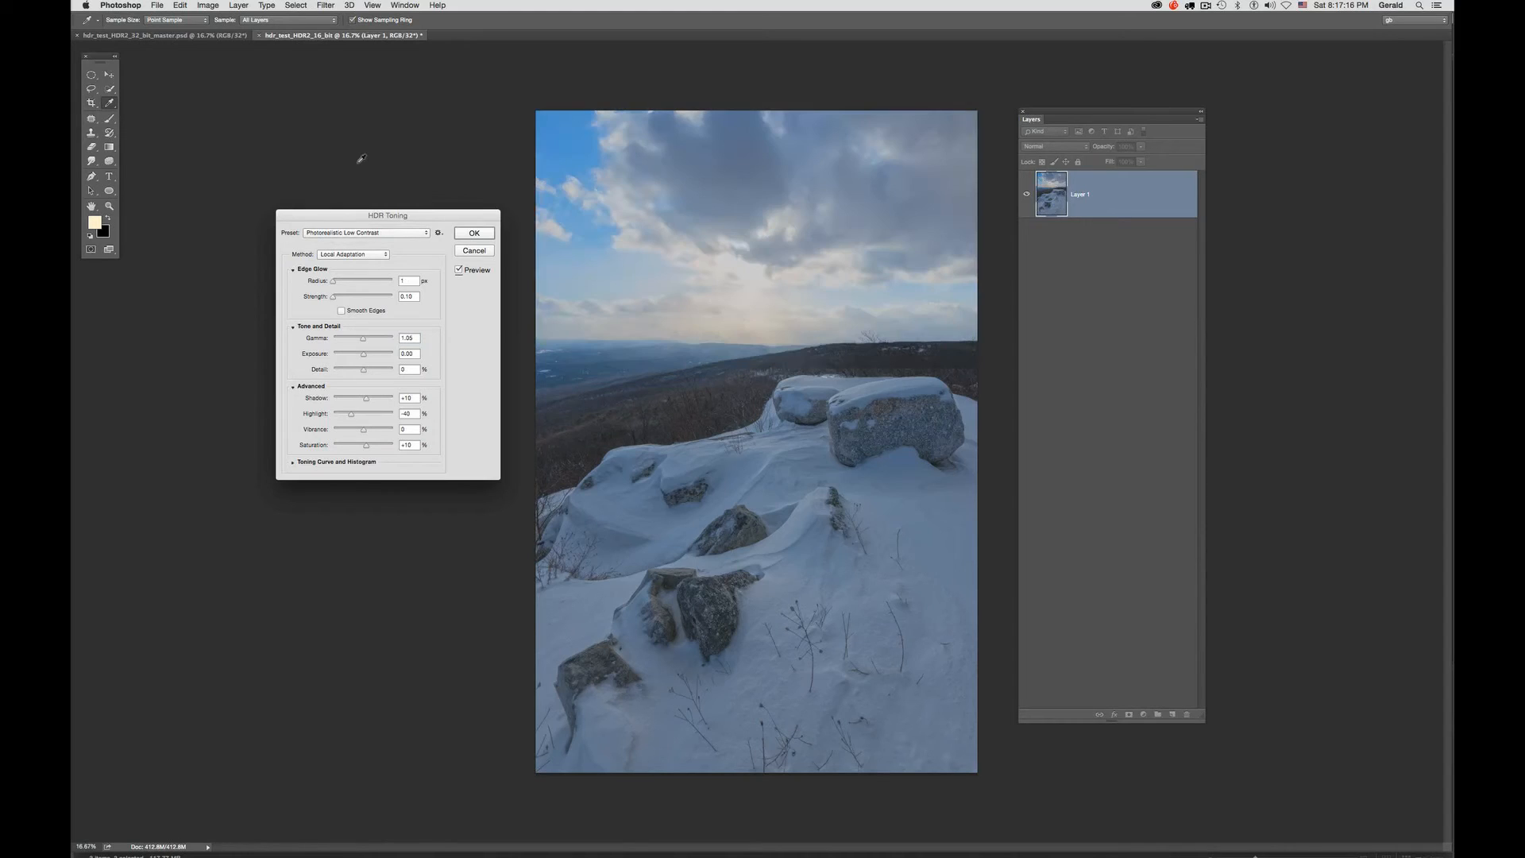
{"action": "left_click", "coordinate": [390, 230]}
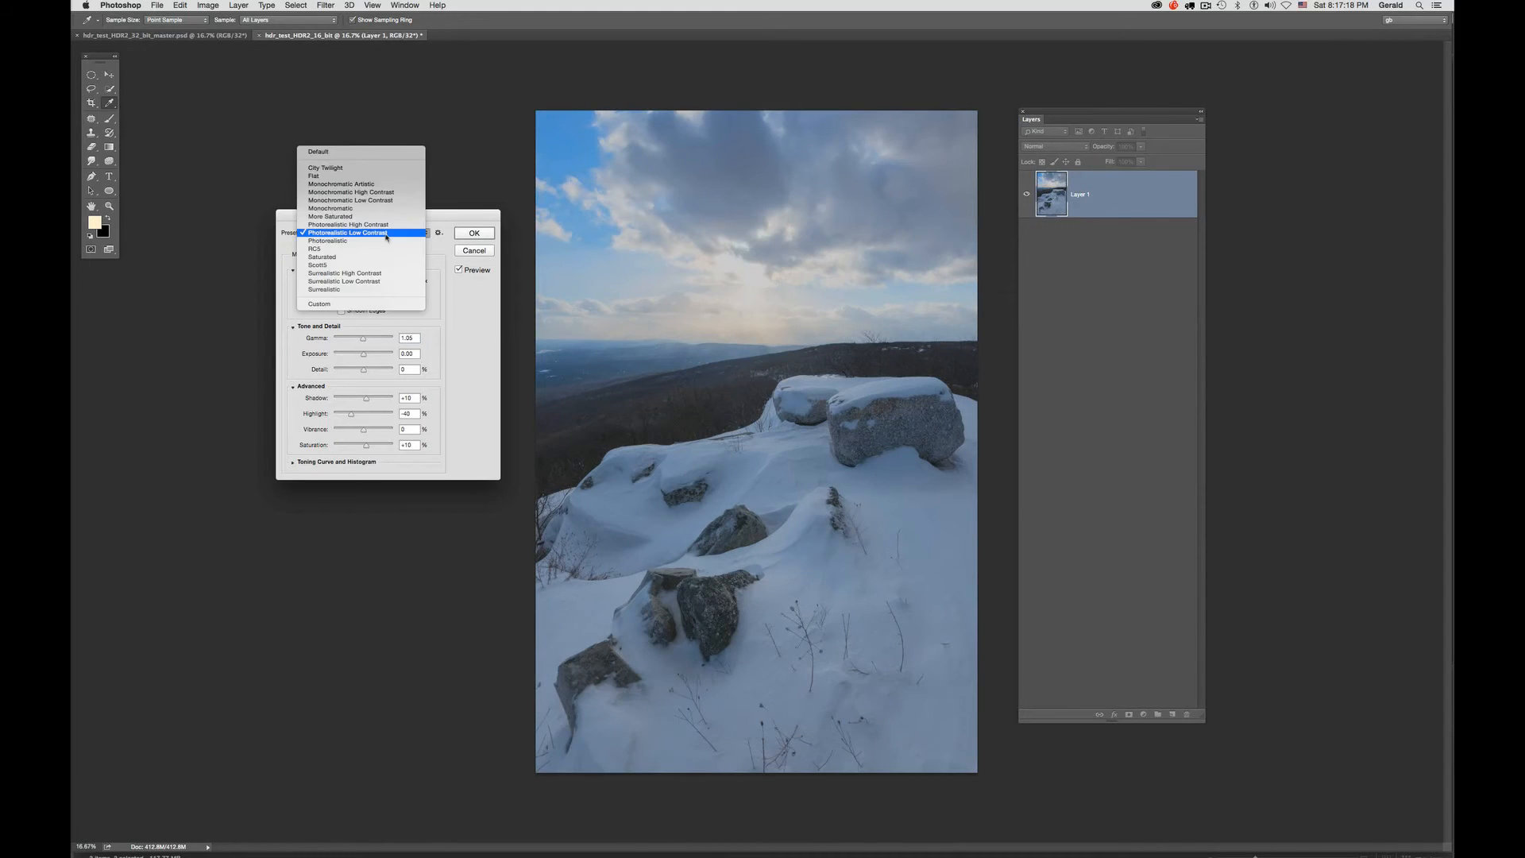
{"action": "left_click", "coordinate": [374, 184]}
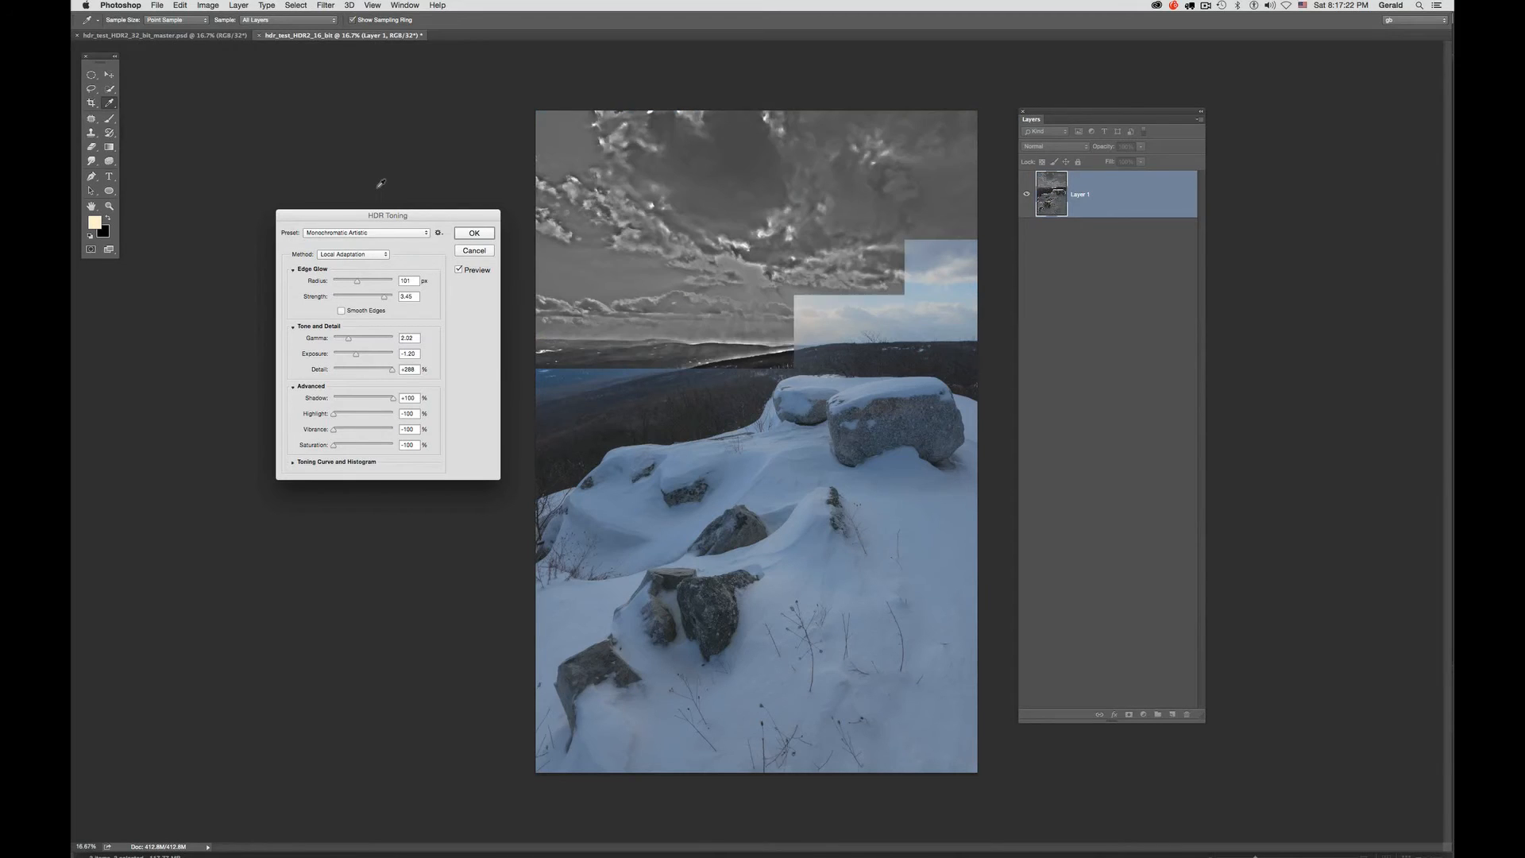
{"action": "left_click", "coordinate": [393, 237]}
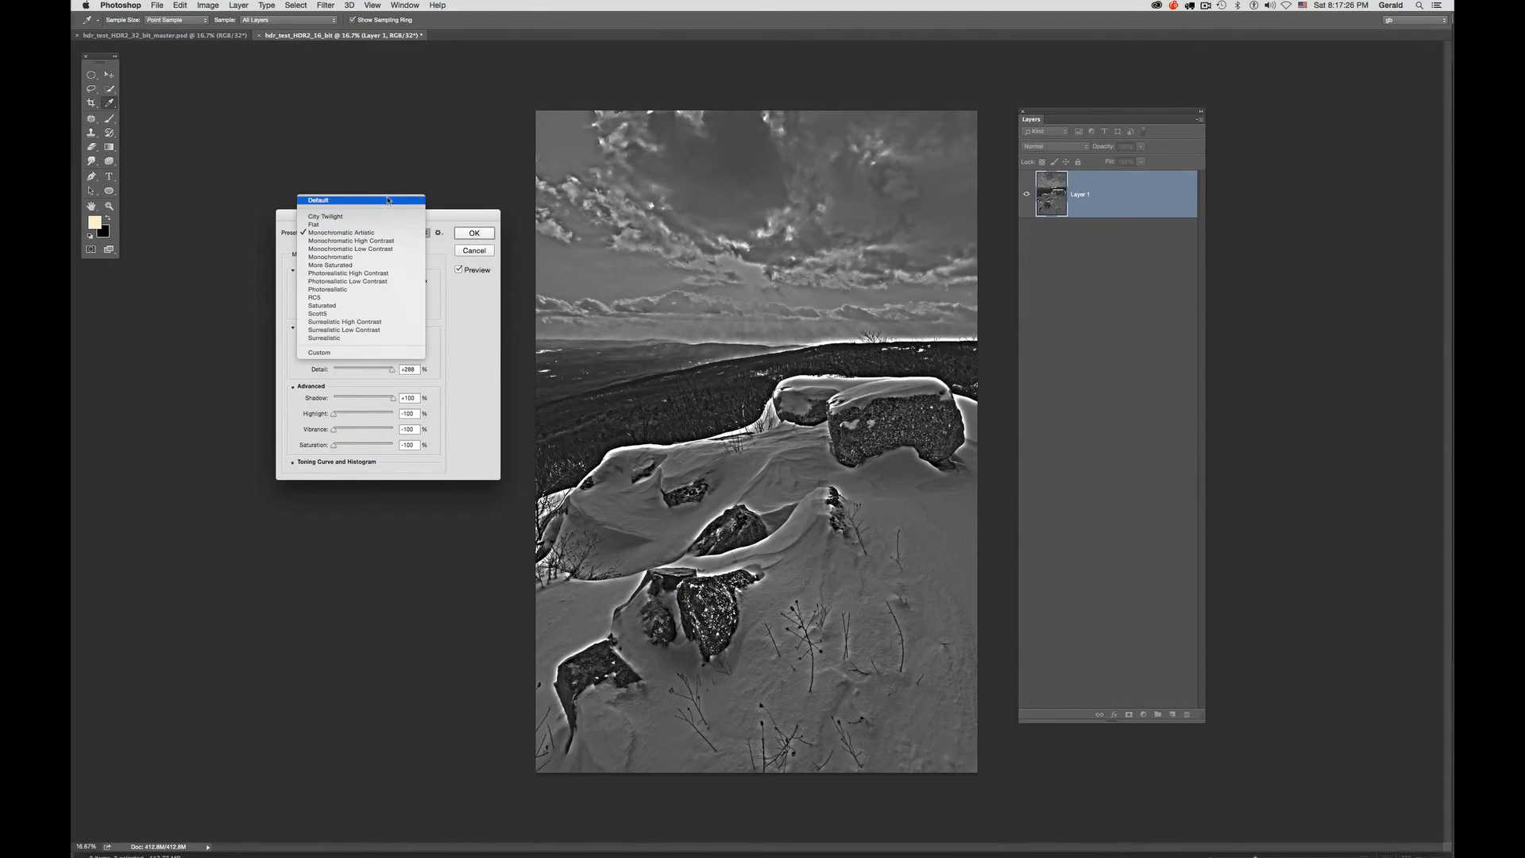
{"action": "left_click", "coordinate": [388, 201]}
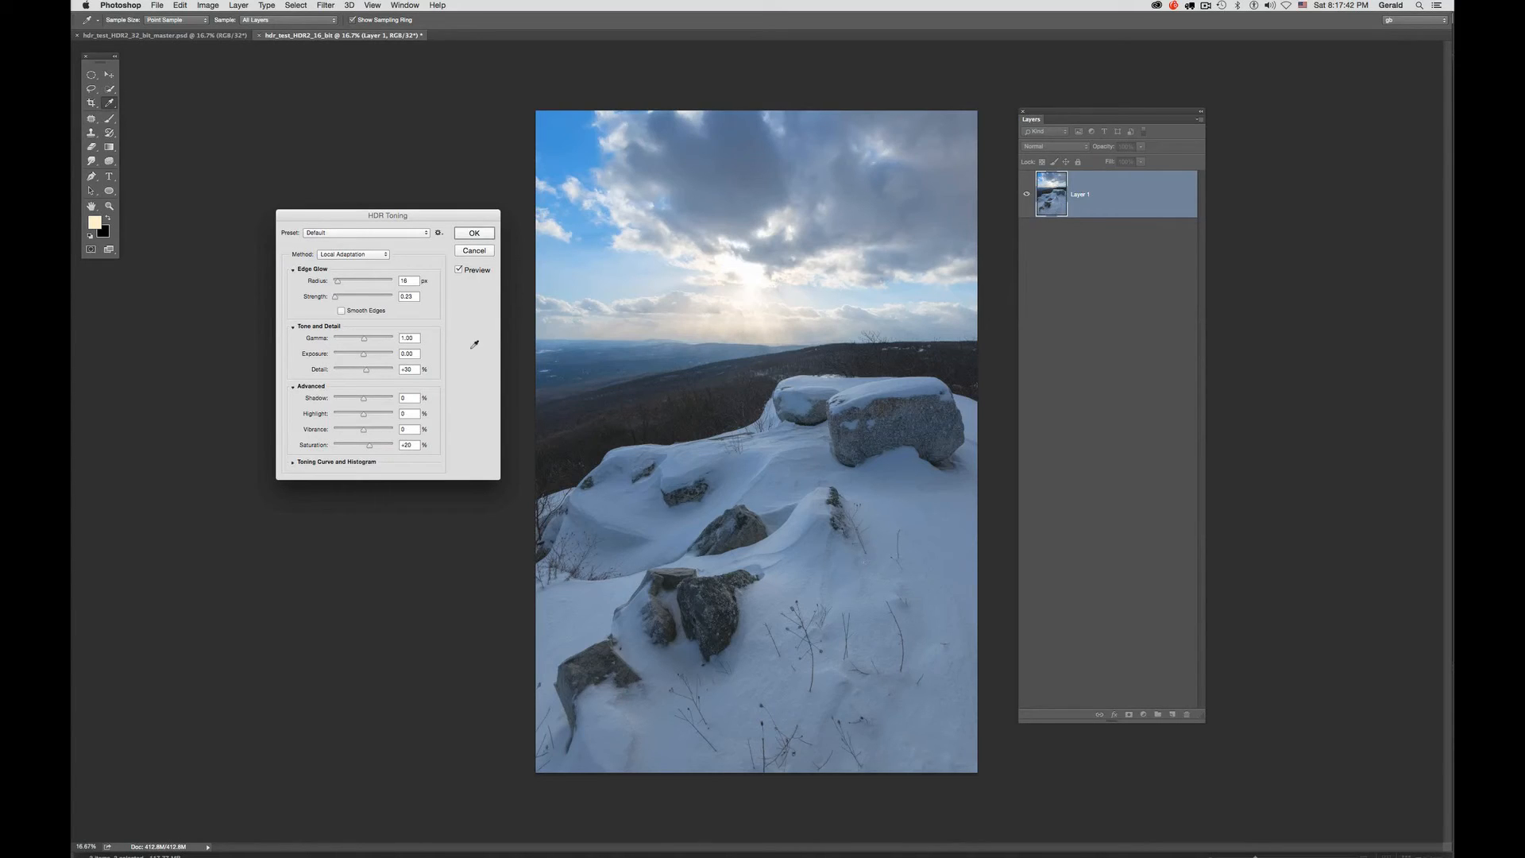
Apply HDR Toning with the Exposure and Gamma method, at Exposure 0.00 and Gamma 1.00
{"action": "left_click", "coordinate": [329, 257]}
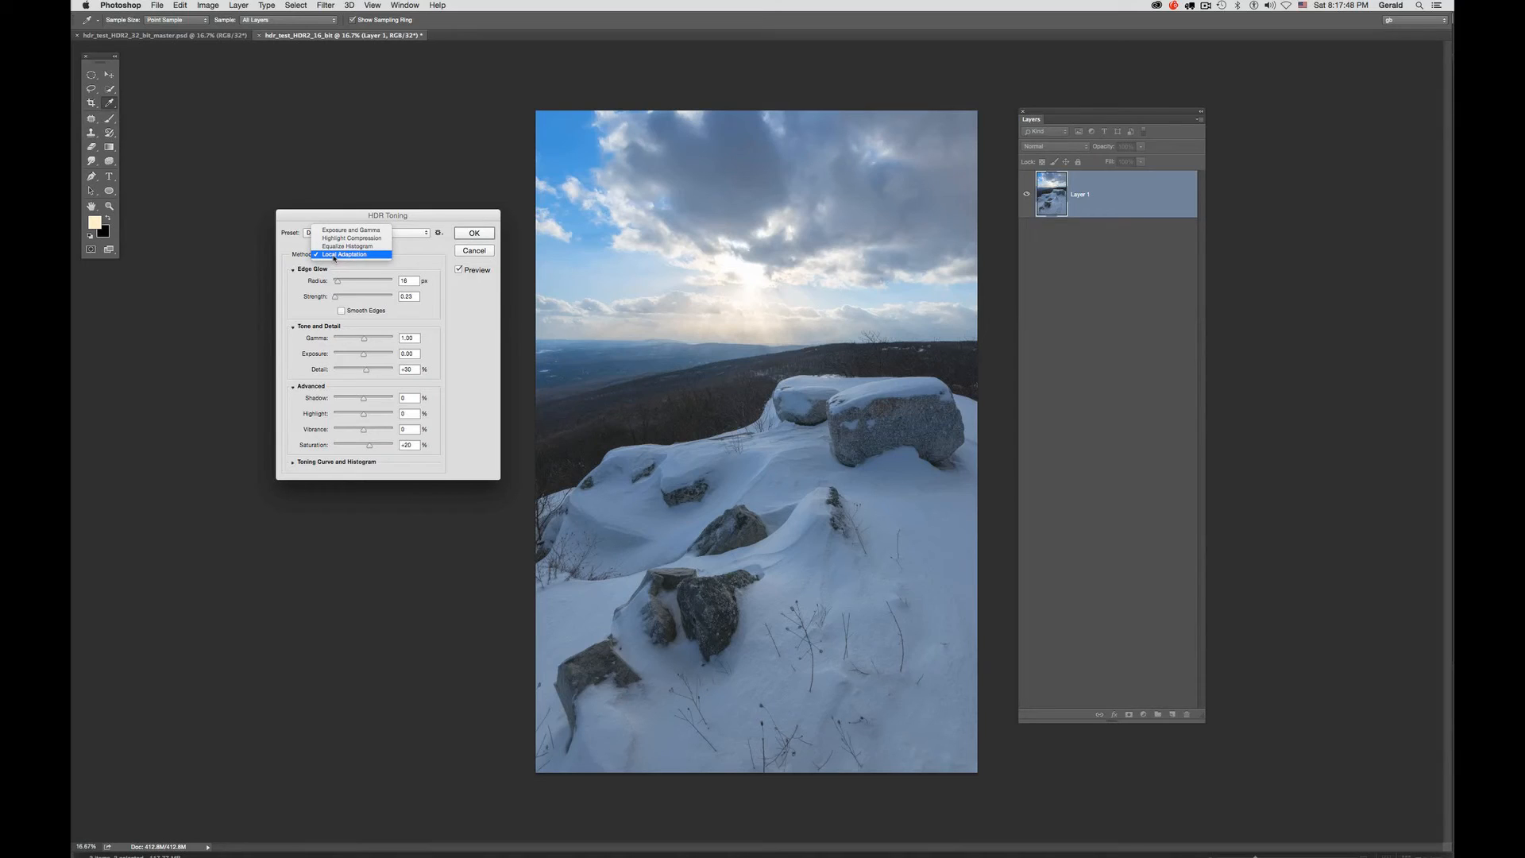
{"action": "left_click", "coordinate": [335, 230]}
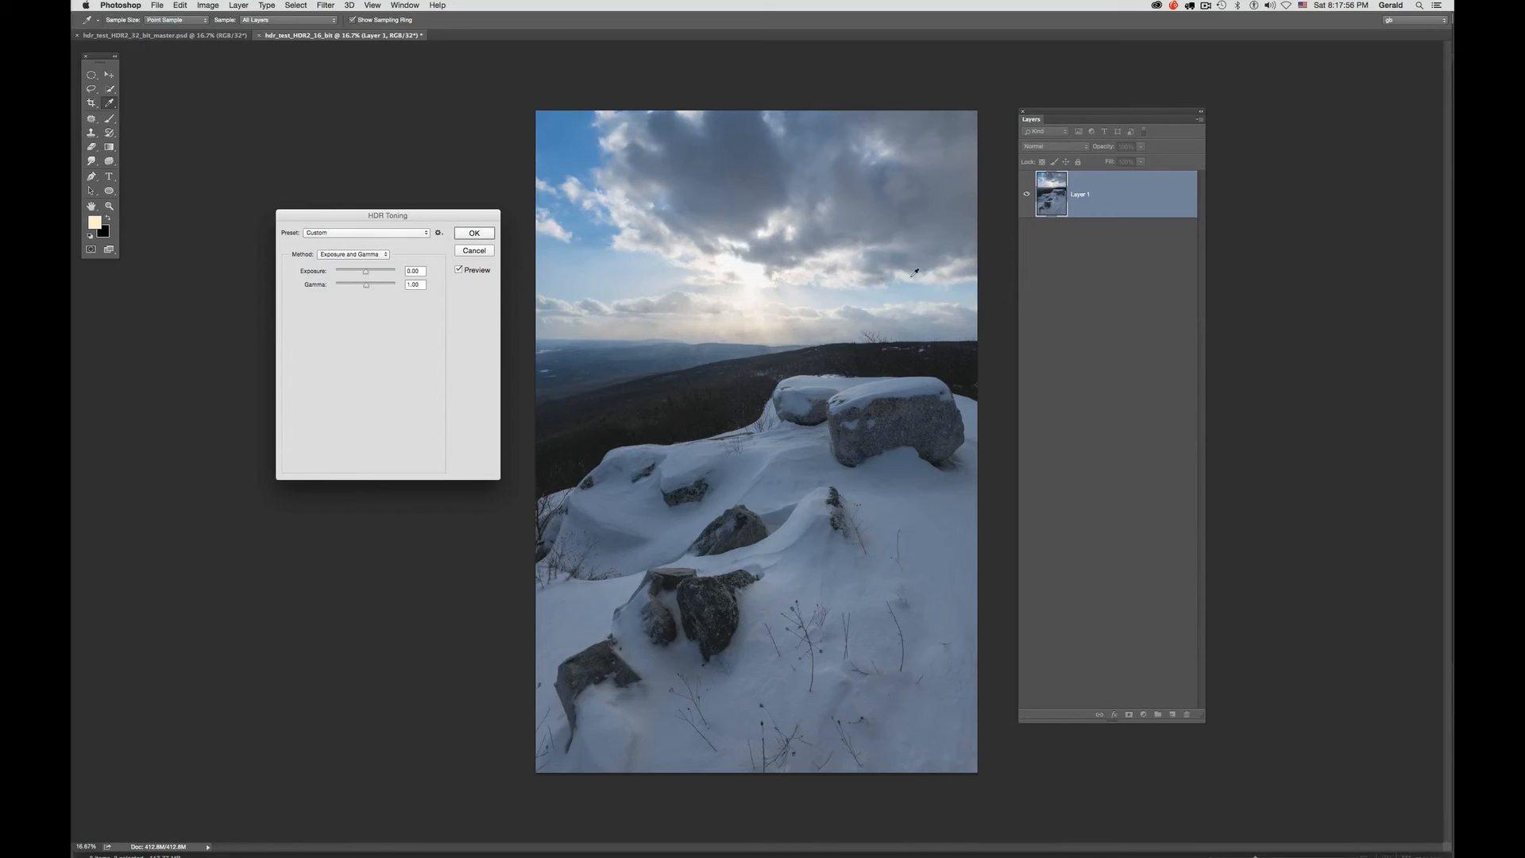
{"action": "left_click", "coordinate": [480, 234]}
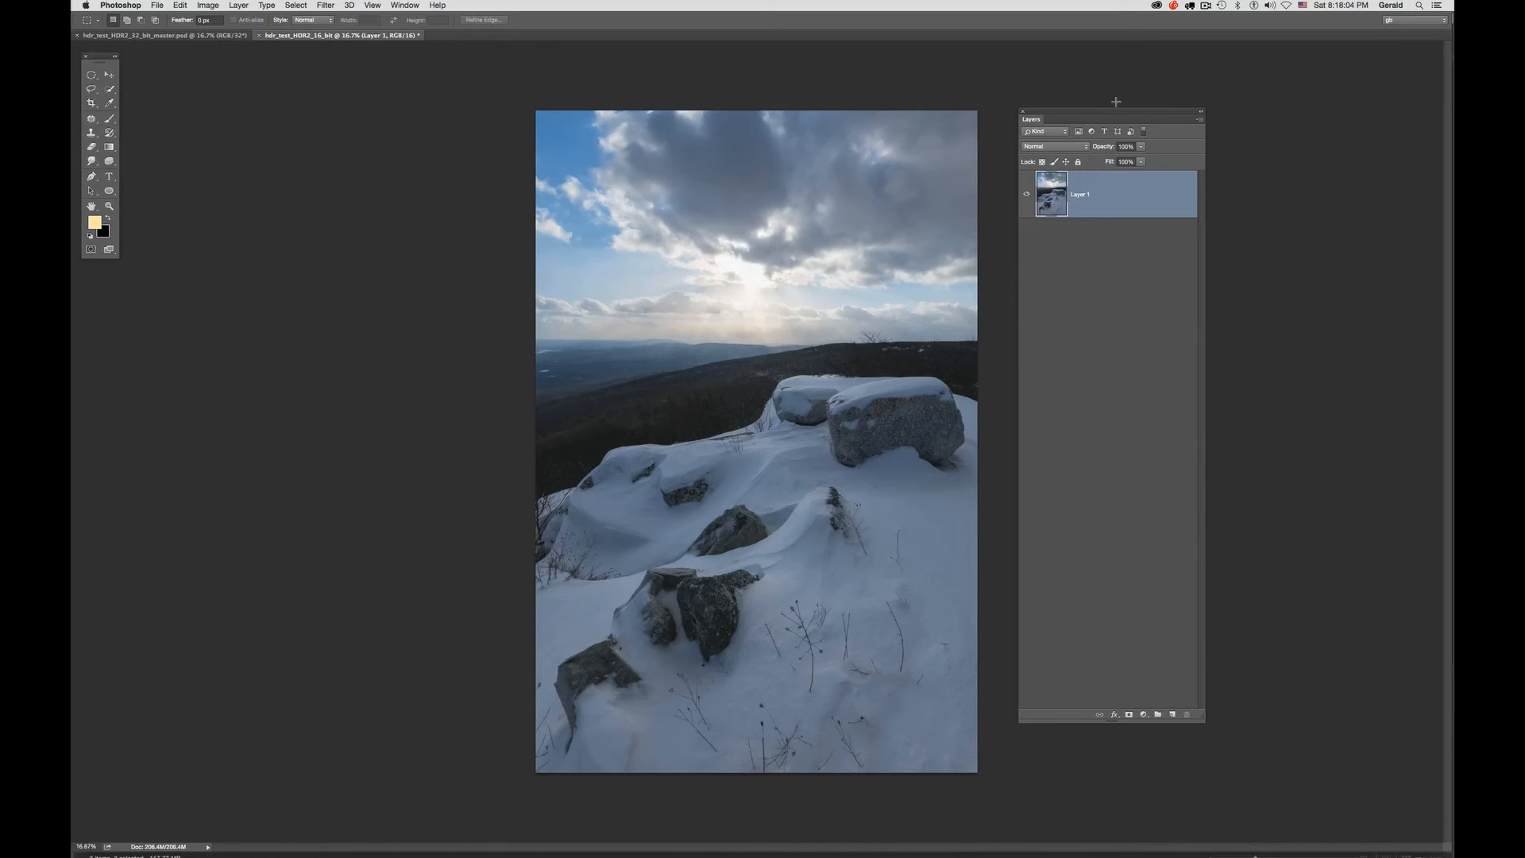
Review which adjustment layers and filters are available for the 16-bit copy
{"action": "left_click_drag", "start_coordinate": [1109, 114], "coordinate": [1087, 116]}
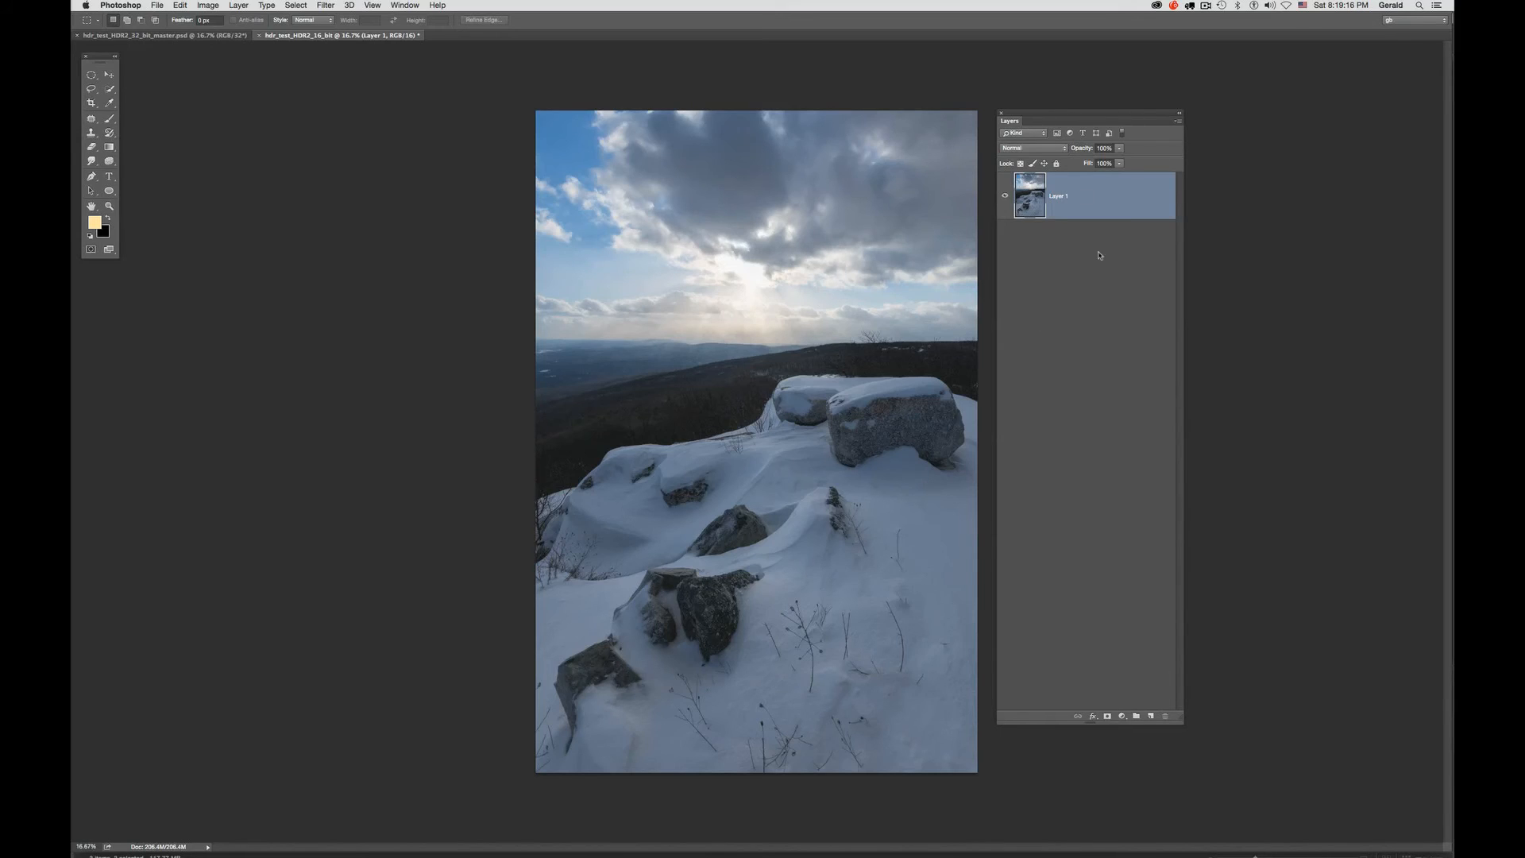
{"action": "left_click", "coordinate": [1122, 716]}
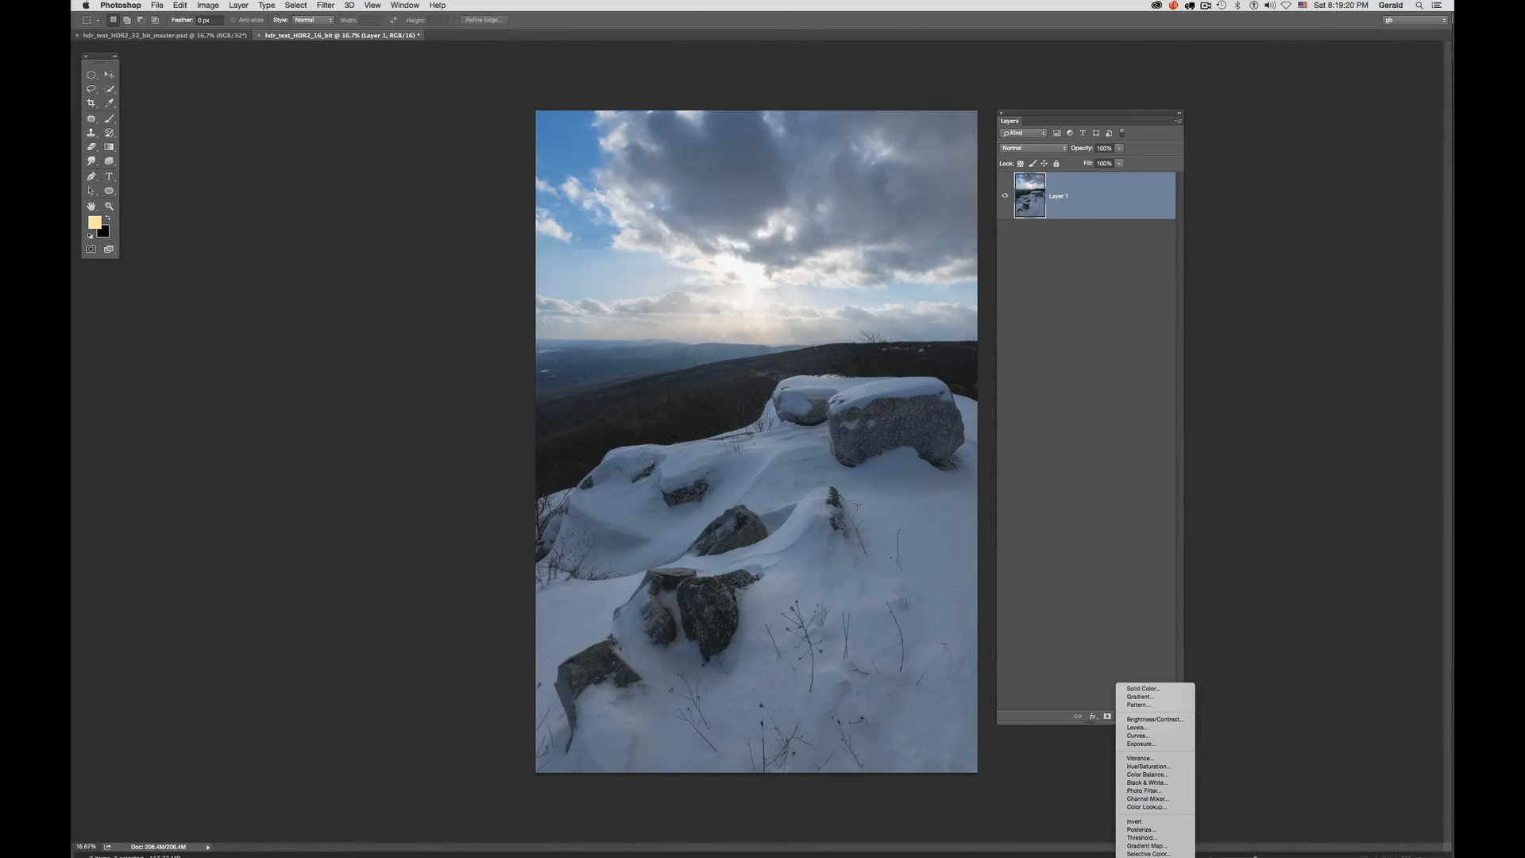
{"action": "key", "text": "Escape"}
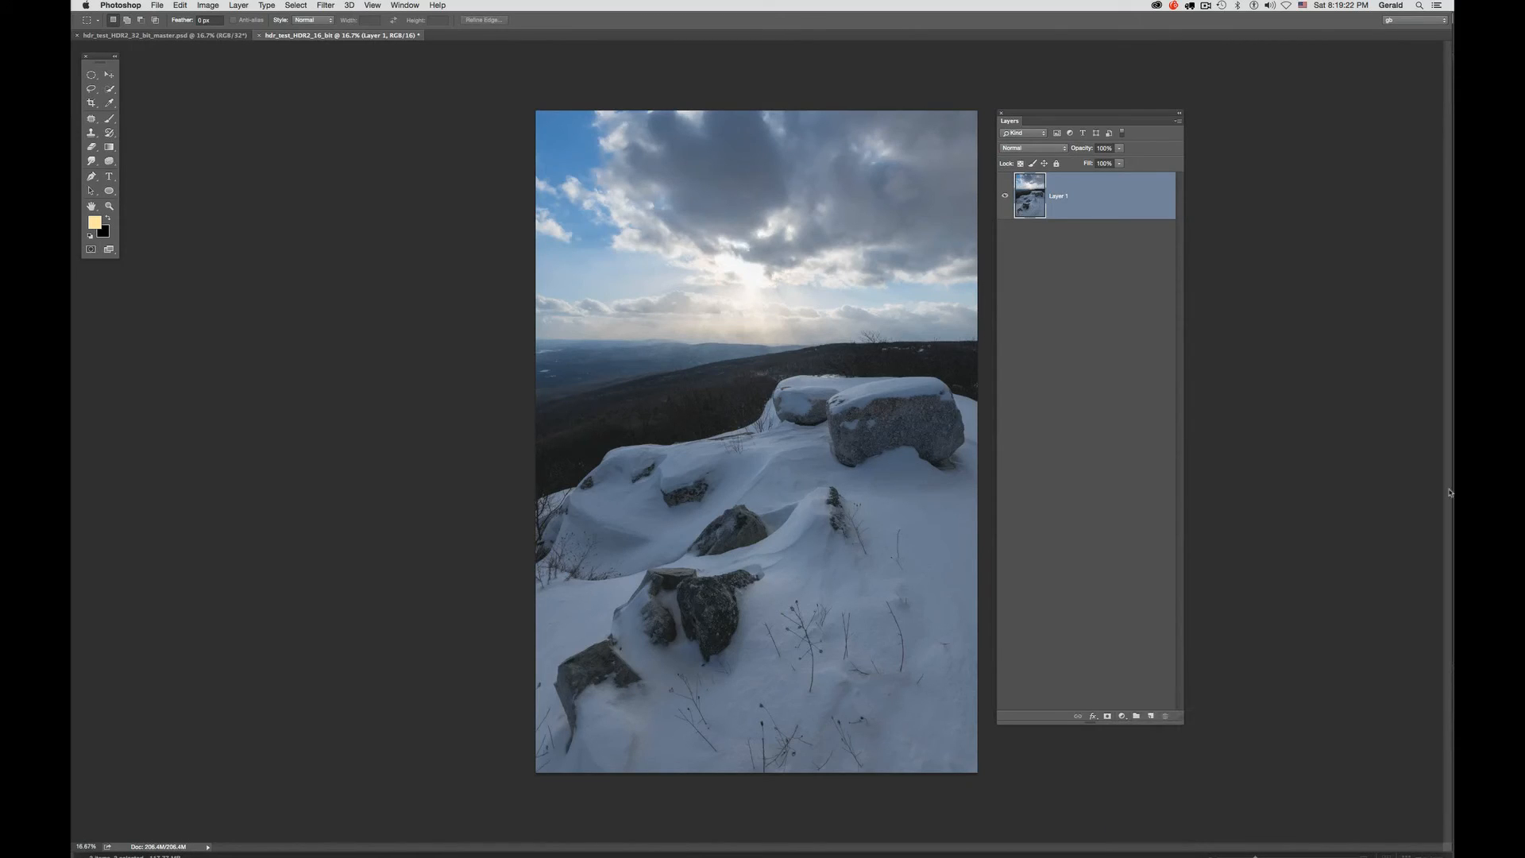
{"action": "left_click", "coordinate": [324, 5]}
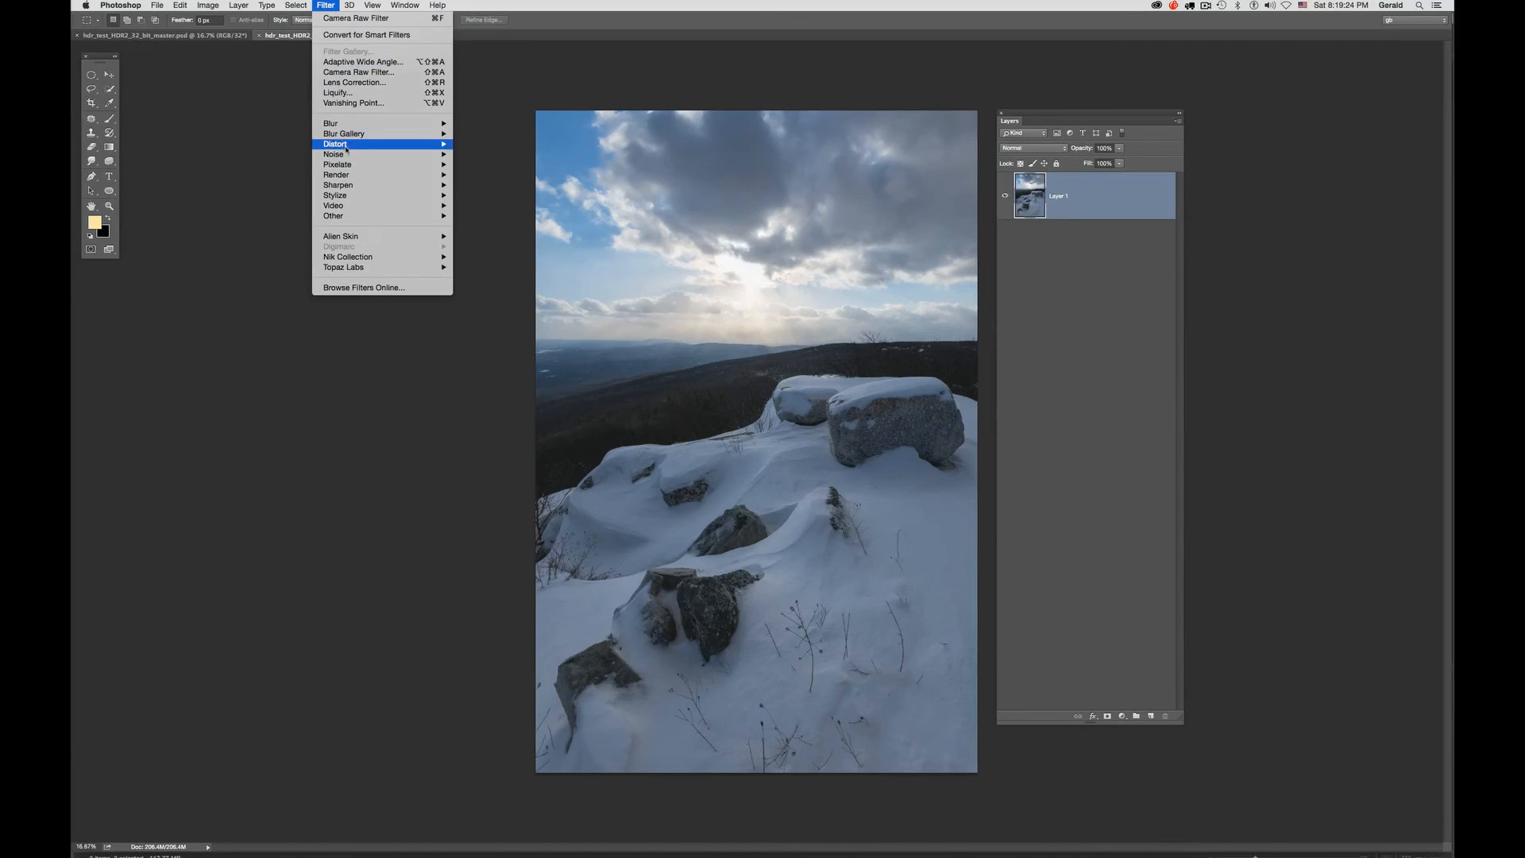
{"action": "left_click", "coordinate": [434, 344]}
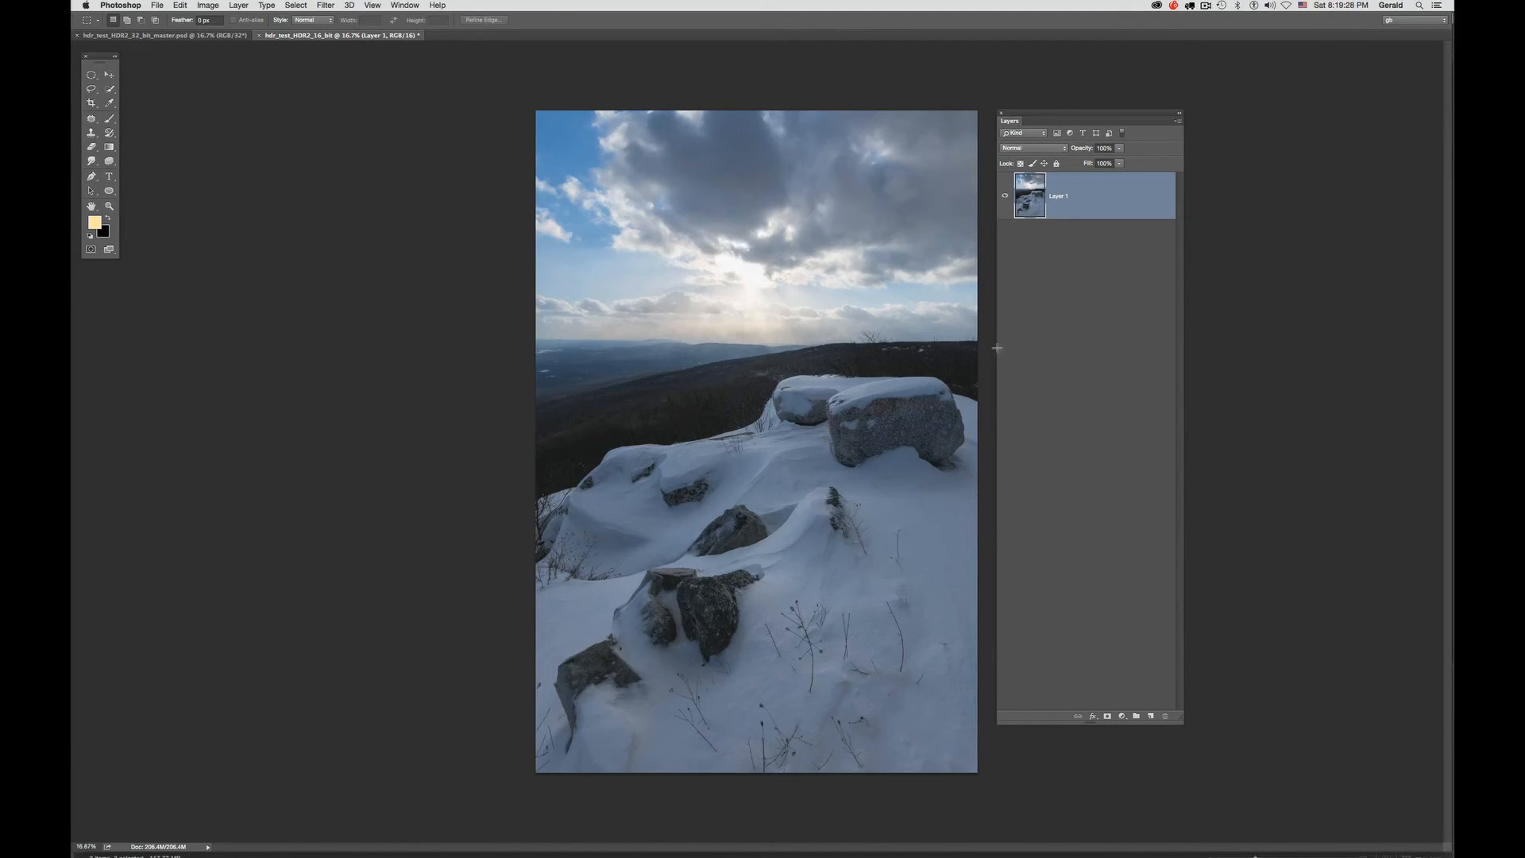
{"action": "left_click_drag", "start_coordinate": [1042, 113], "coordinate": [1046, 114]}
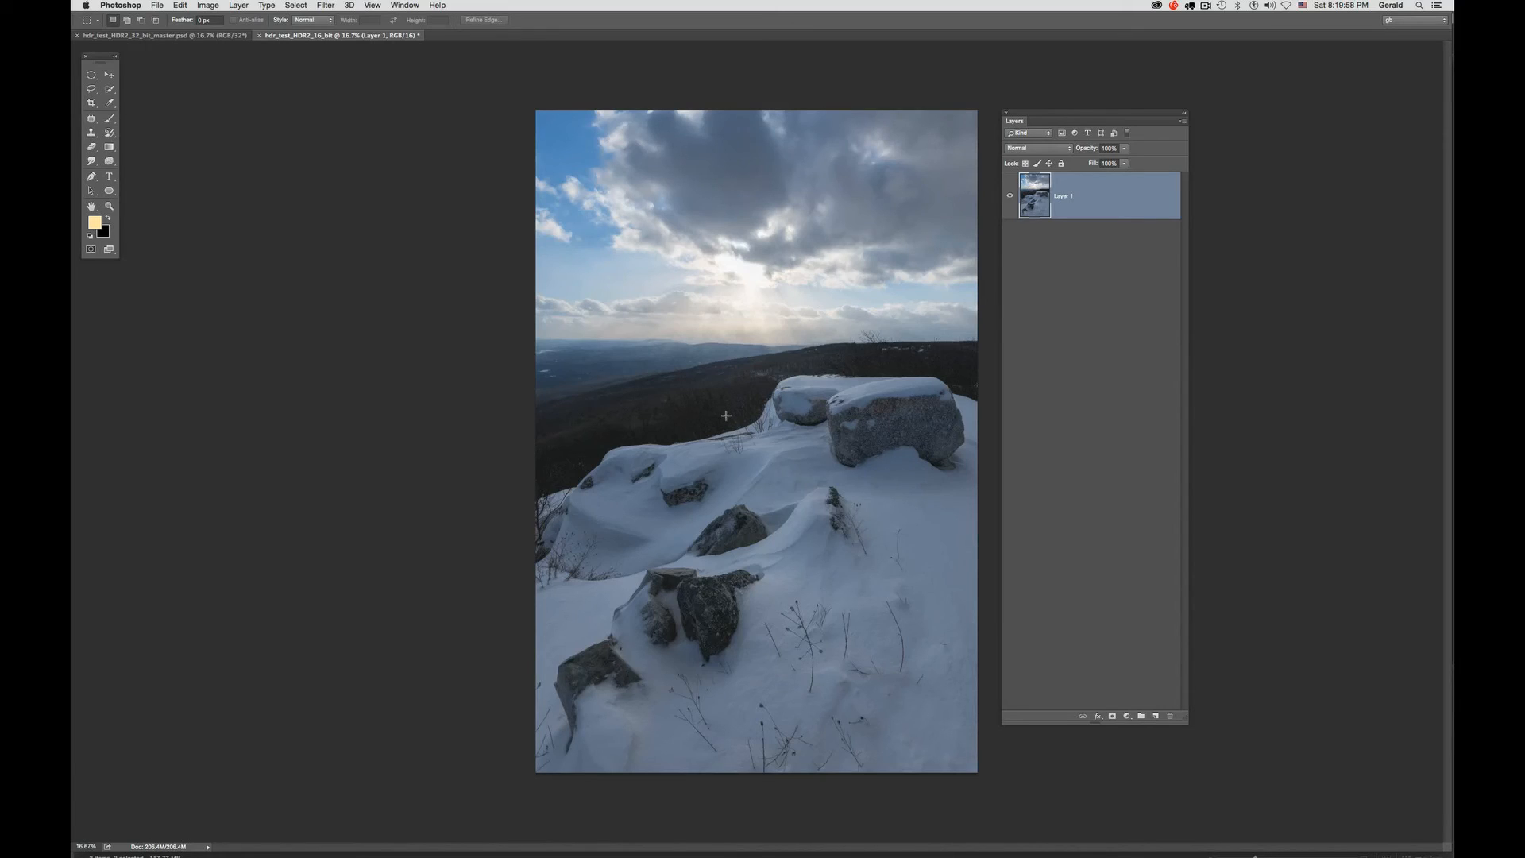
Brighten the 32-bit master by editing its Camera Raw smart filter to Exposure +1.80, Highlights -67 and Shadows +27
{"action": "left_click", "coordinate": [220, 38]}
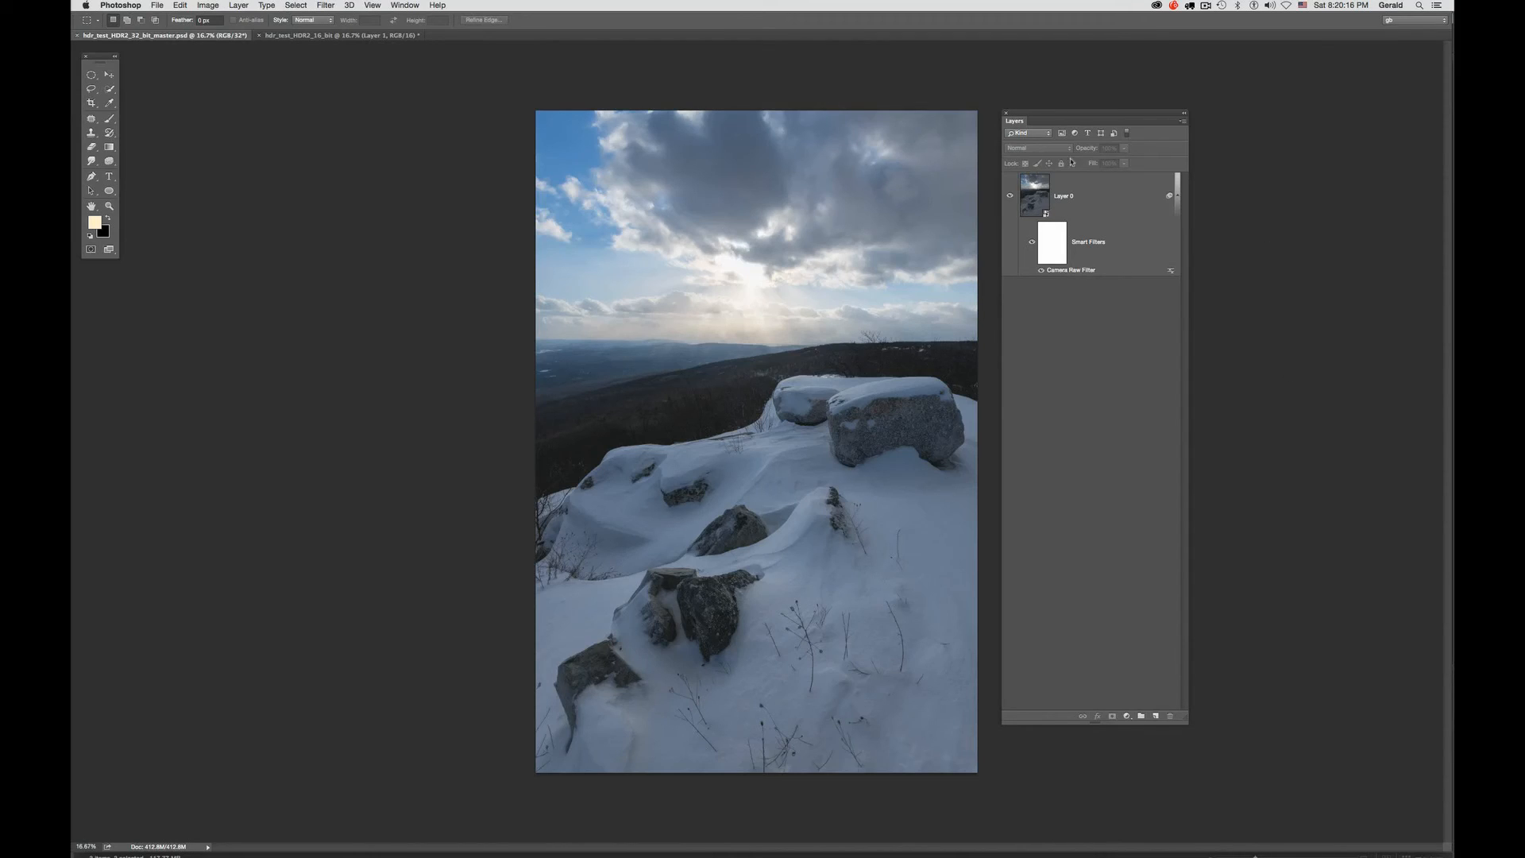
{"action": "double_click", "coordinate": [1086, 271]}
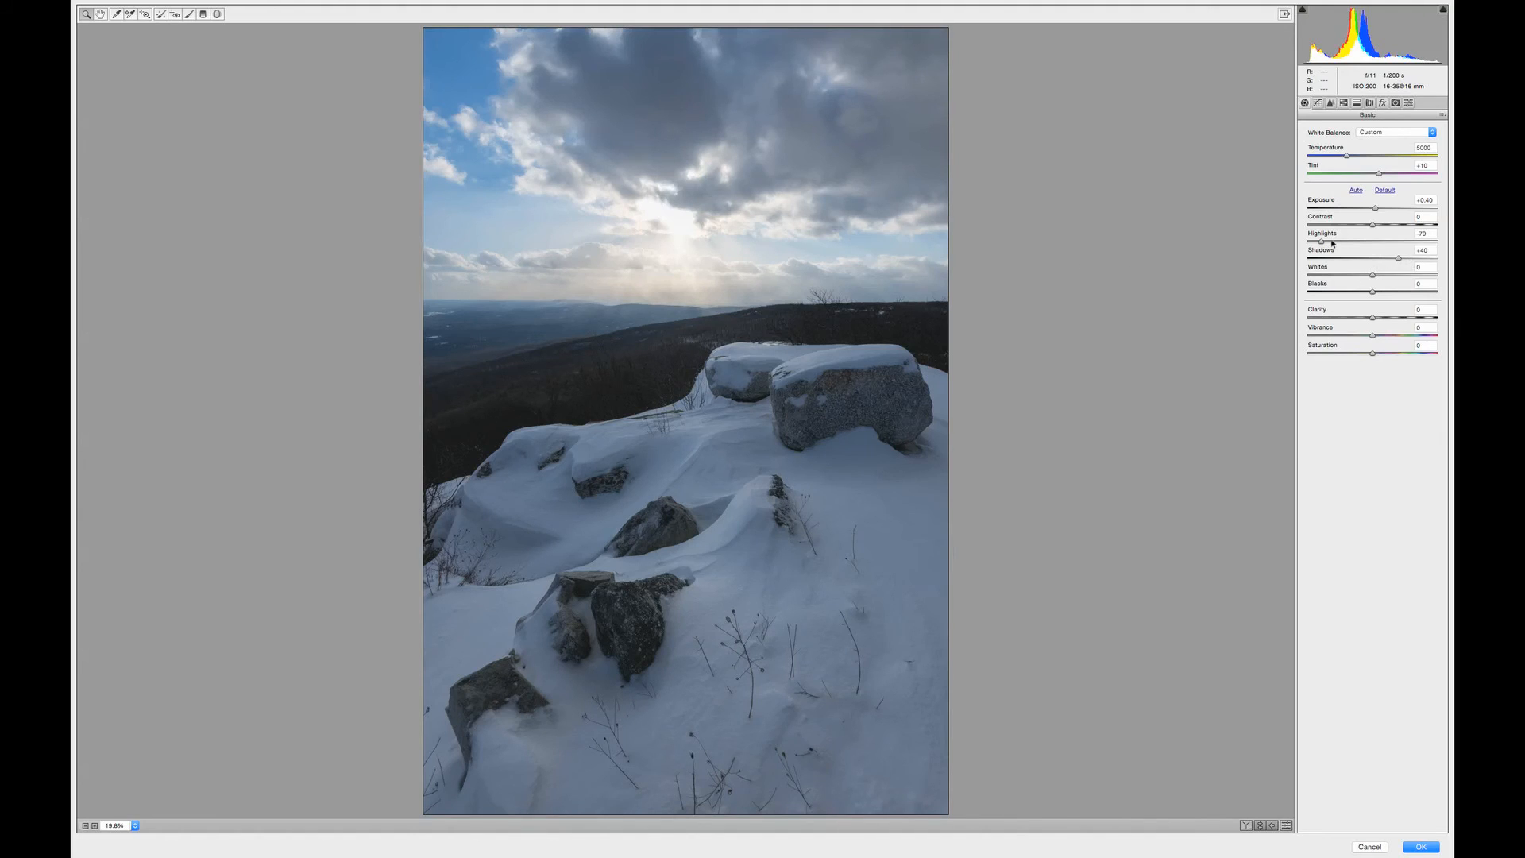
{"action": "left_click_drag", "start_coordinate": [1376, 209], "coordinate": [1388, 261]}
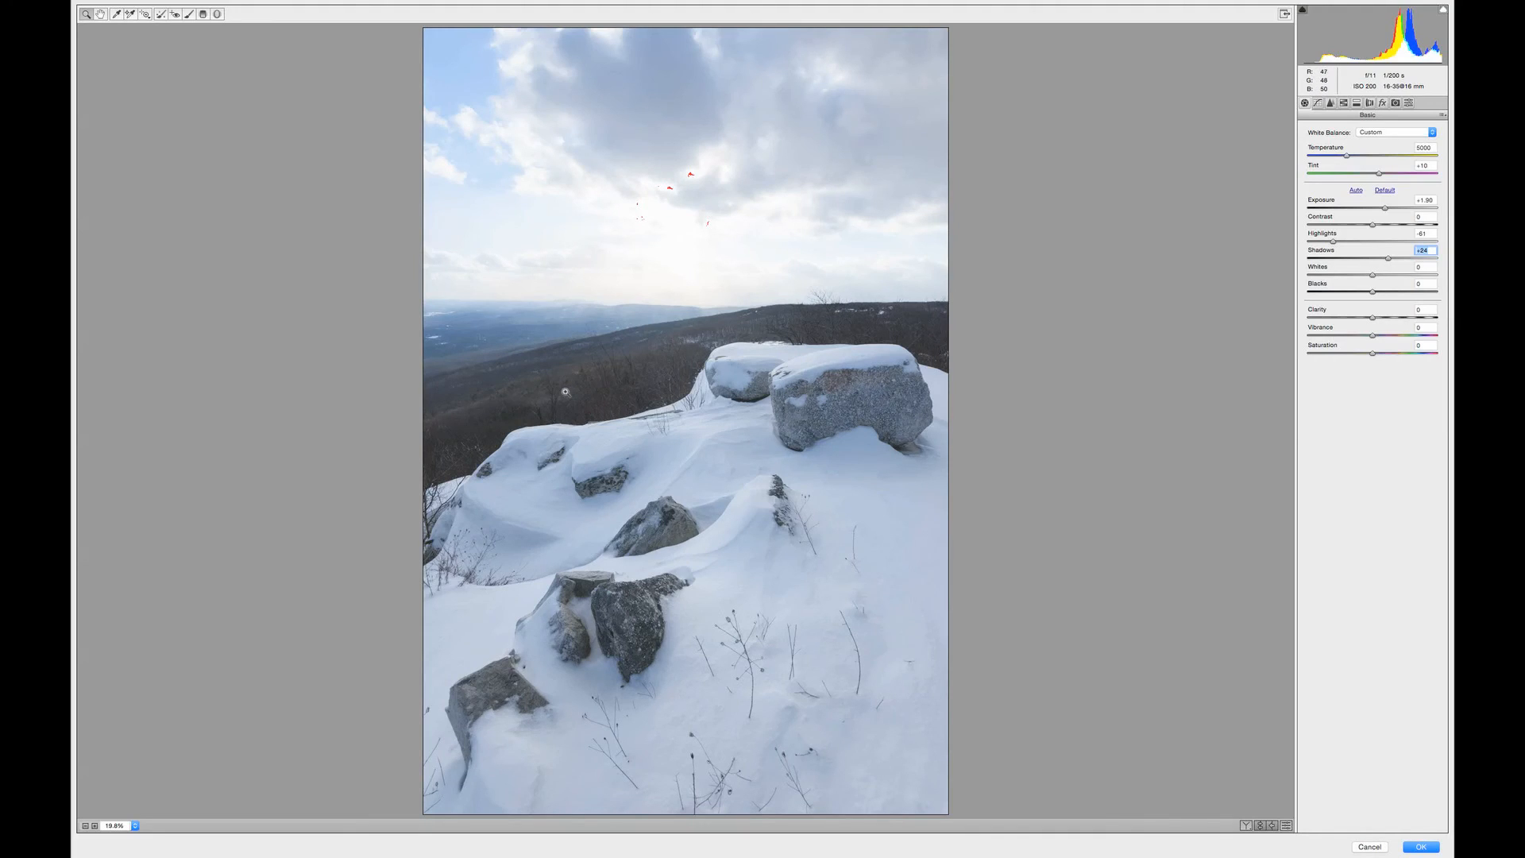
{"action": "left_click_drag", "start_coordinate": [1388, 259], "coordinate": [1331, 244]}
{"action": "left_click_drag", "start_coordinate": [1383, 209], "coordinate": [1385, 209]}
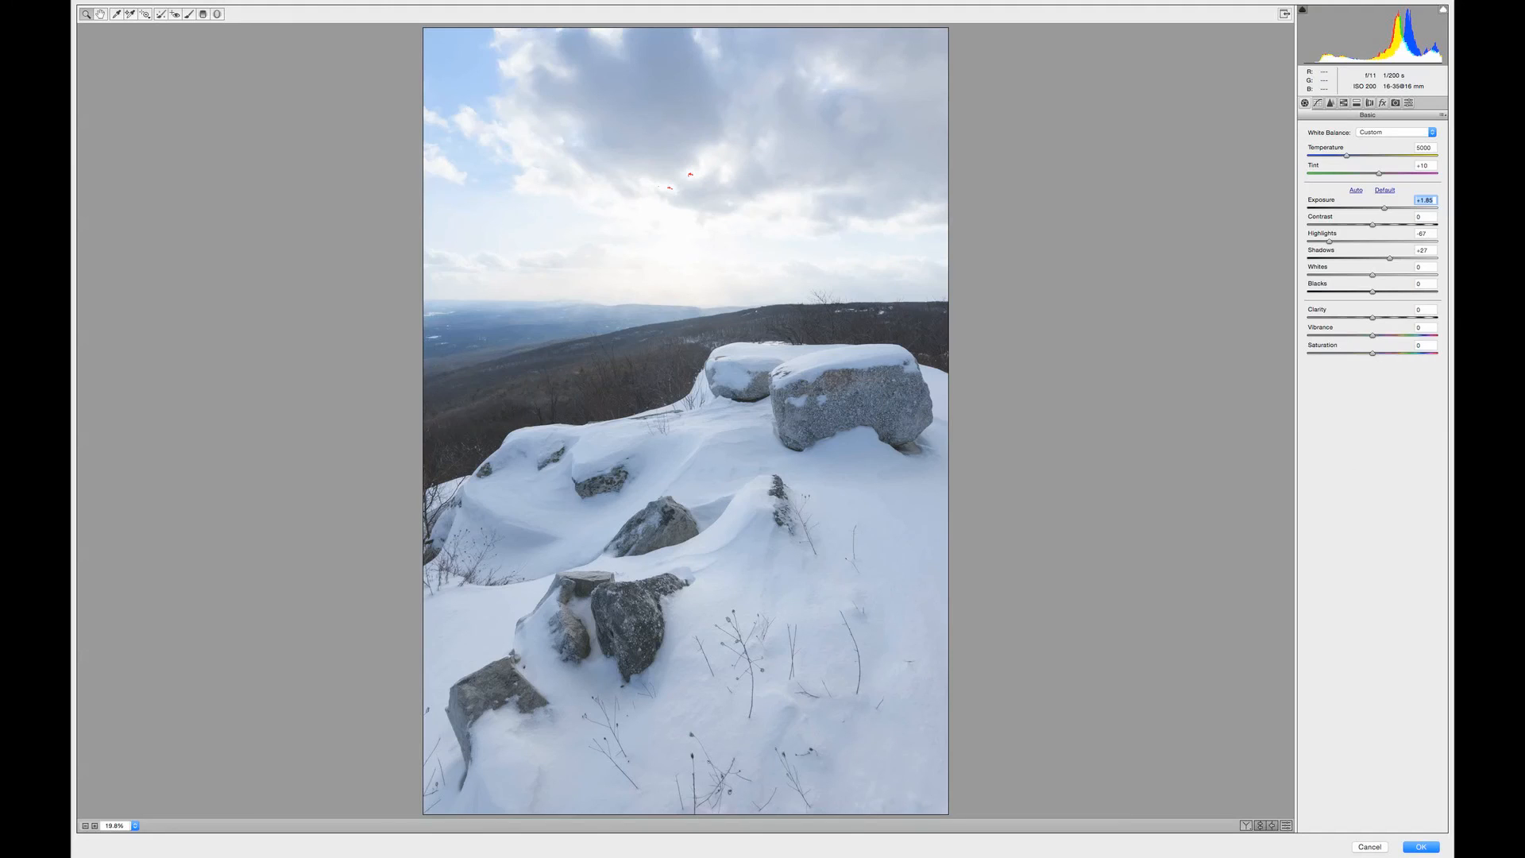
{"action": "left_click", "coordinate": [1421, 846]}
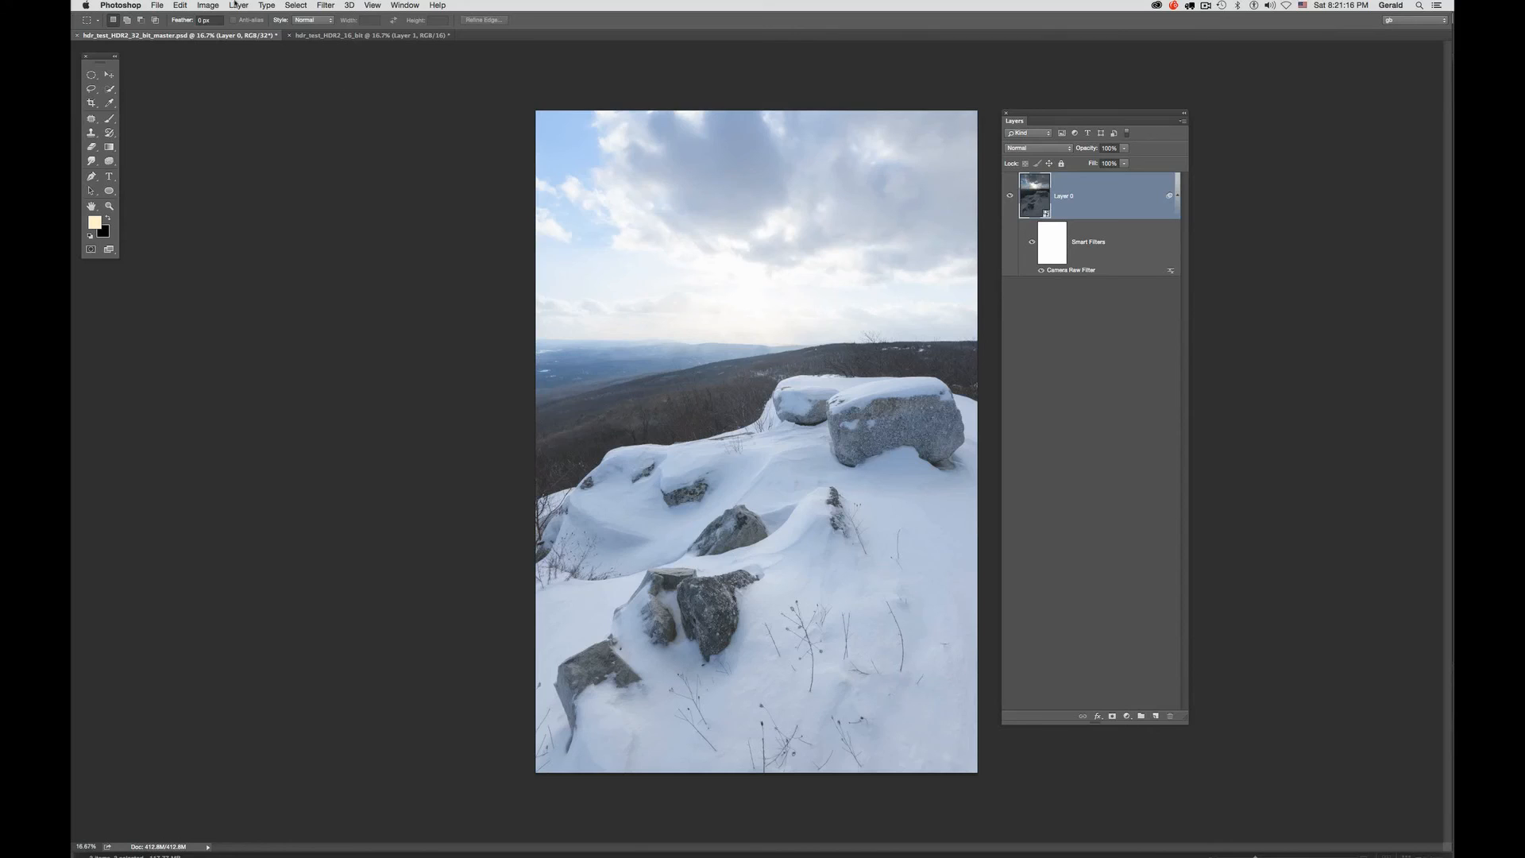
Convert the brightened master to 16 bits per channel with layers merged, using the Exposure and Gamma method in HDR Toning
{"action": "left_click", "coordinate": [209, 6]}
{"action": "mouse_move", "coordinate": [212, 22]}
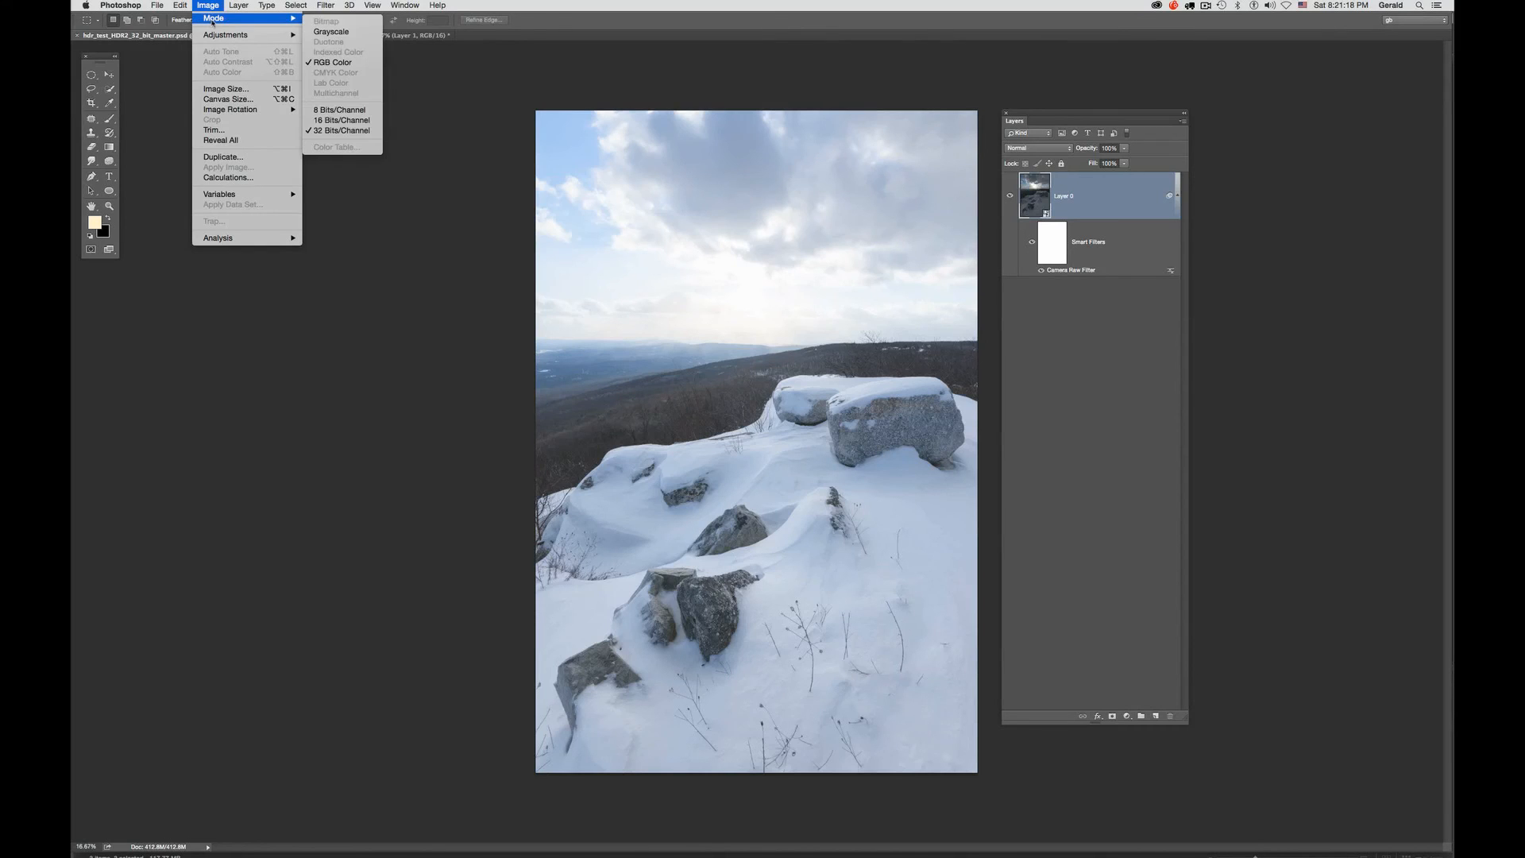
{"action": "left_click", "coordinate": [332, 120]}
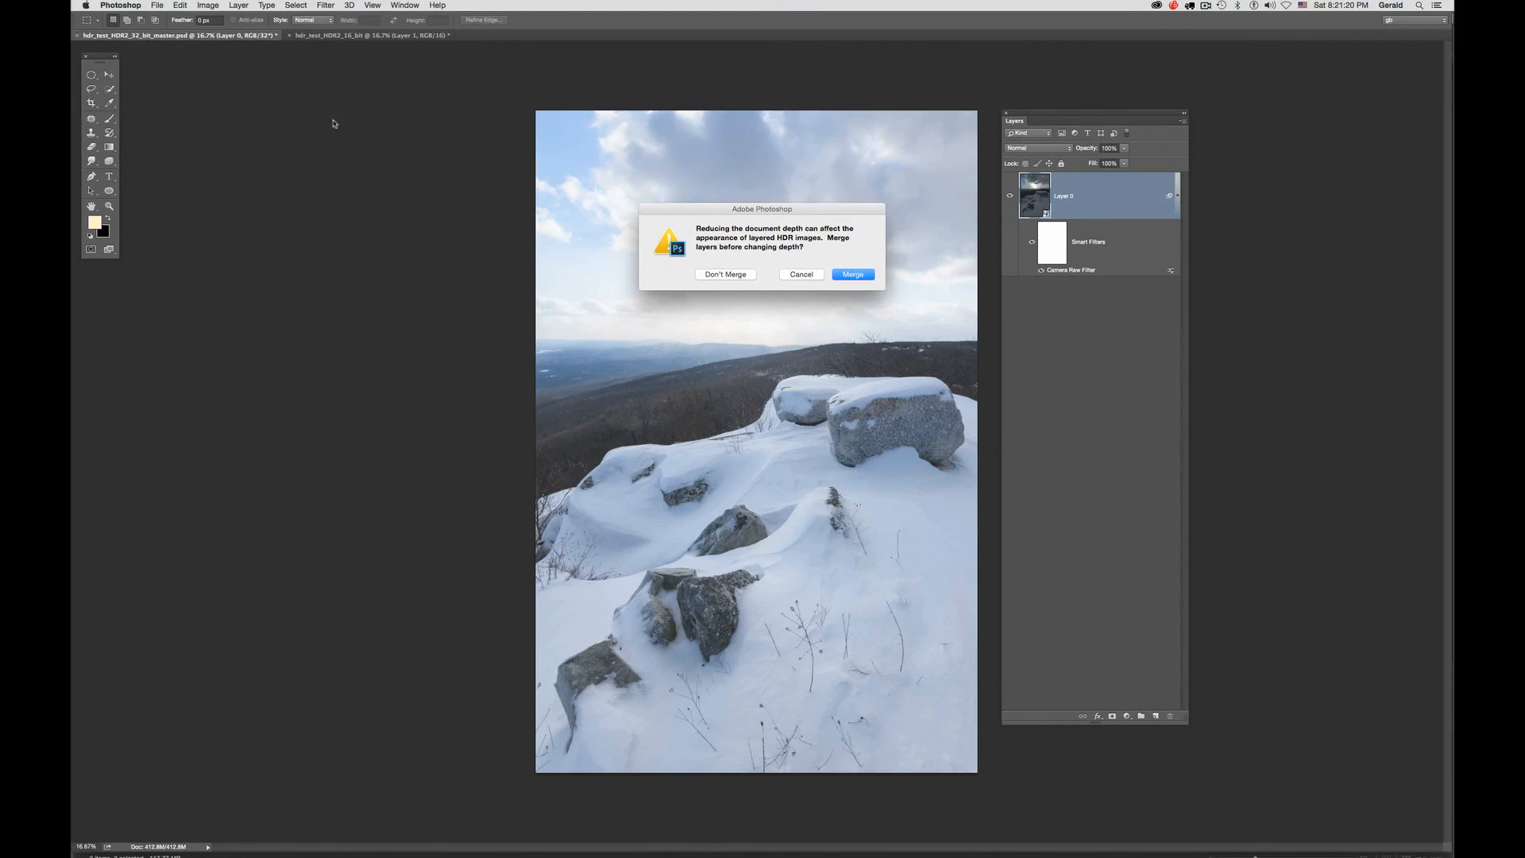
{"action": "left_click", "coordinate": [853, 275]}
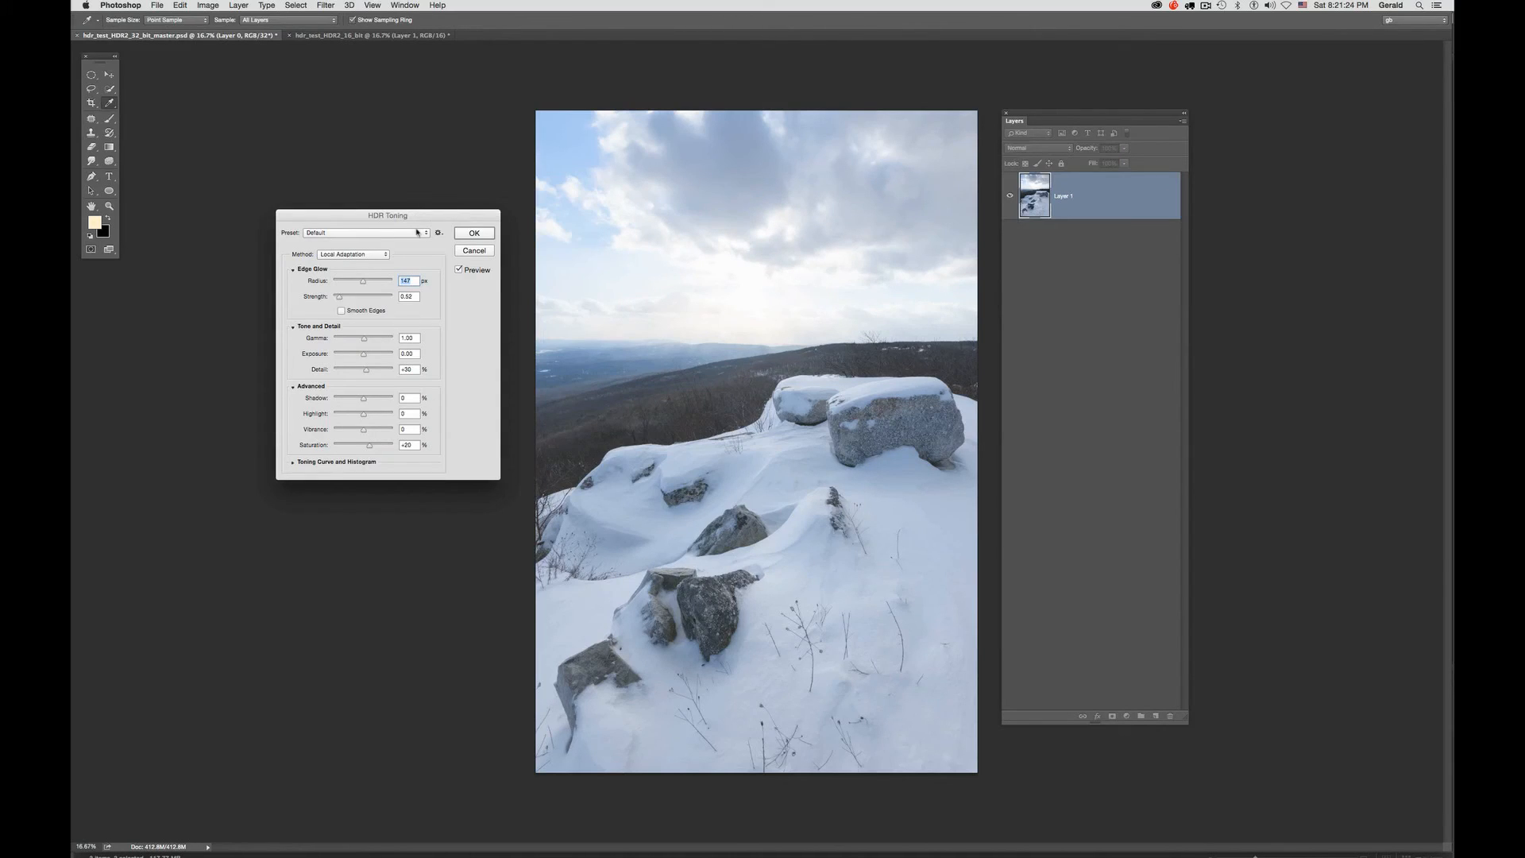
{"action": "left_click", "coordinate": [368, 255]}
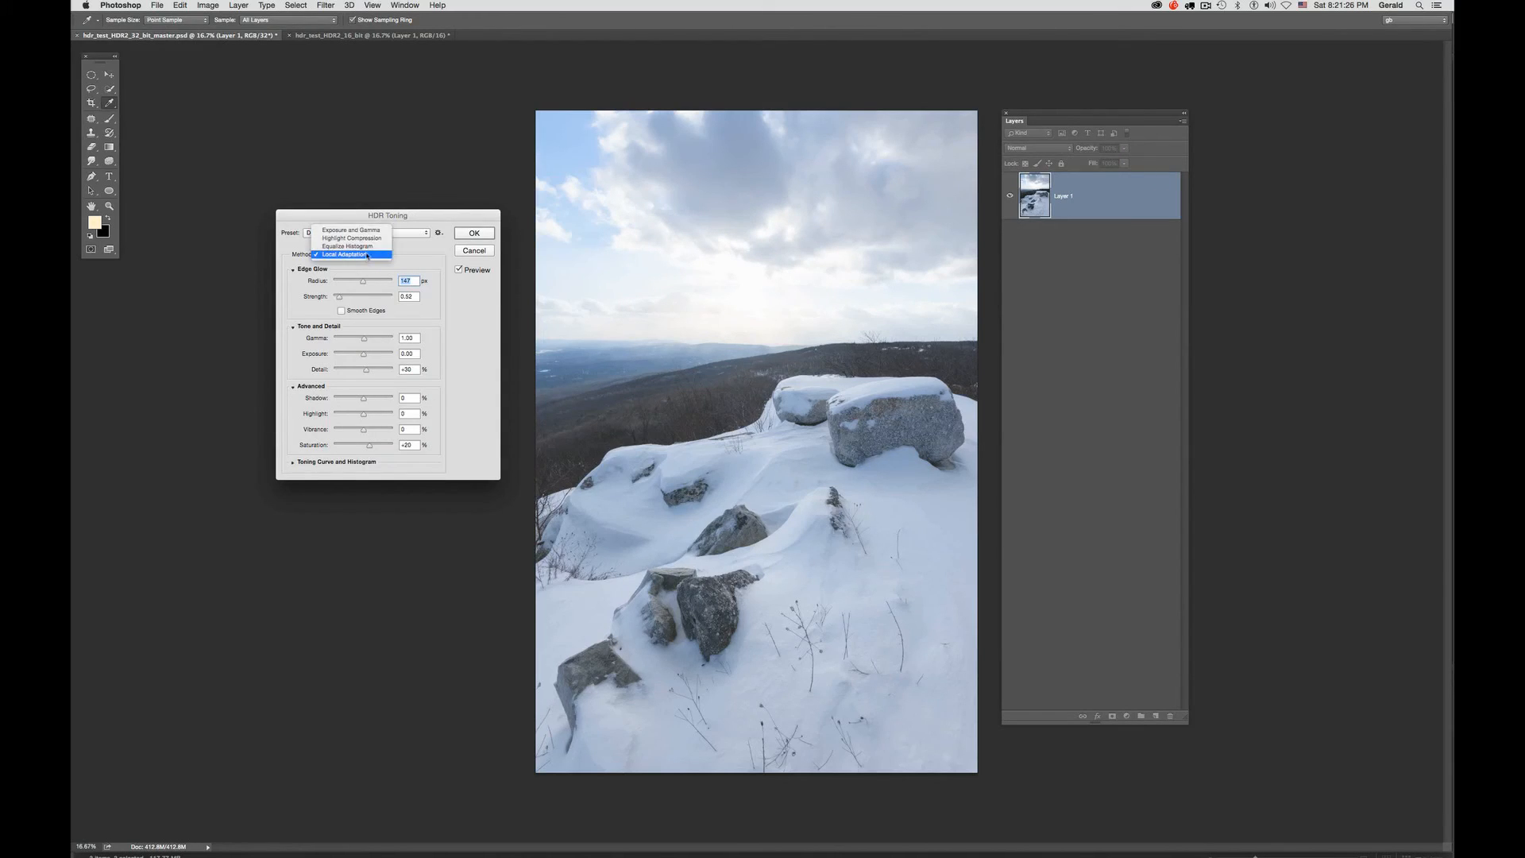
{"action": "left_click", "coordinate": [351, 229]}
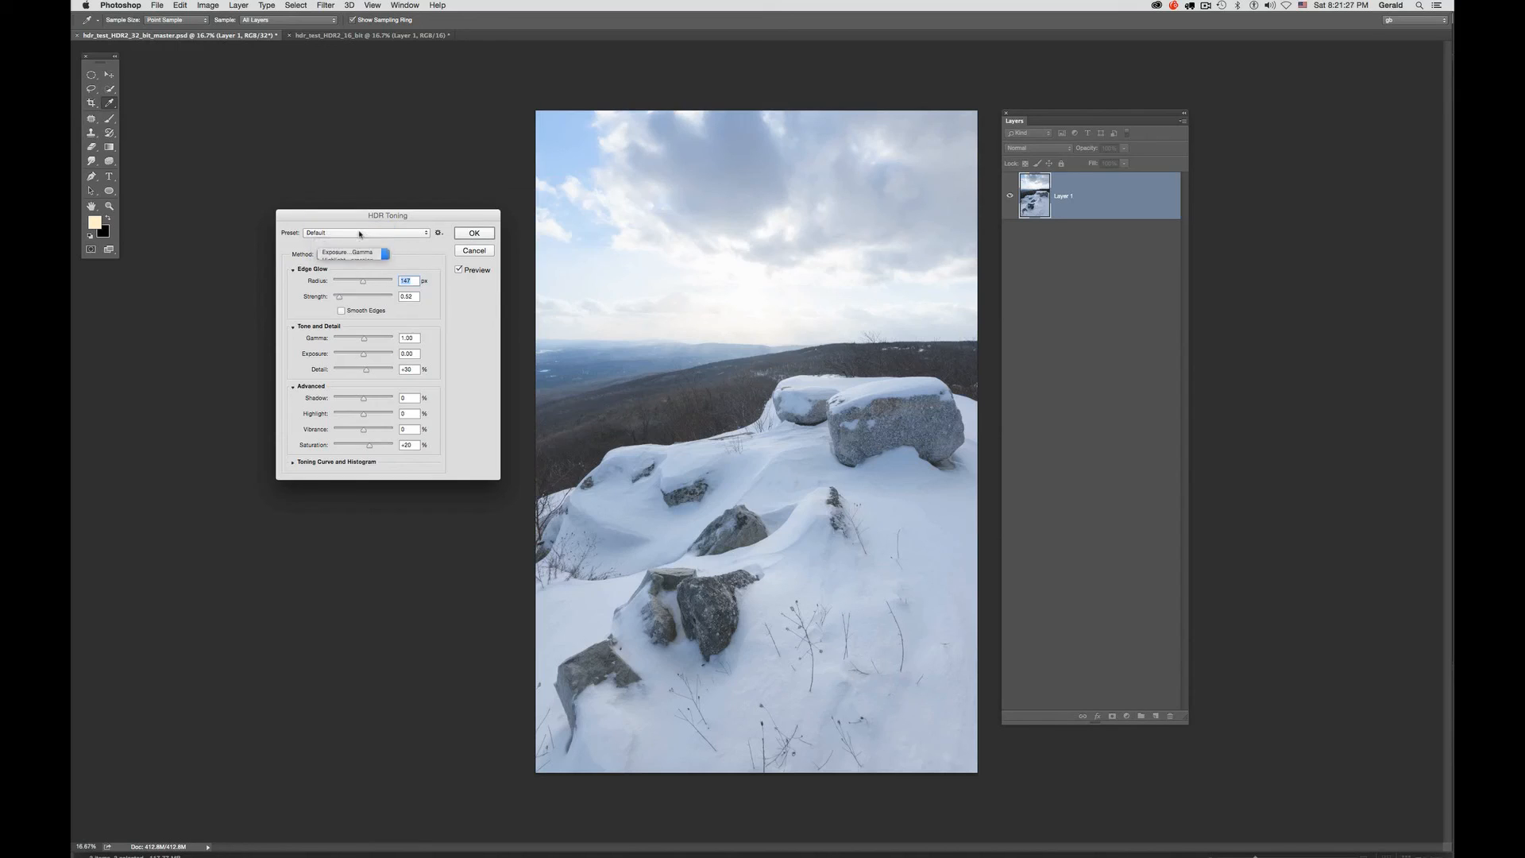
{"action": "left_click", "coordinate": [475, 234]}
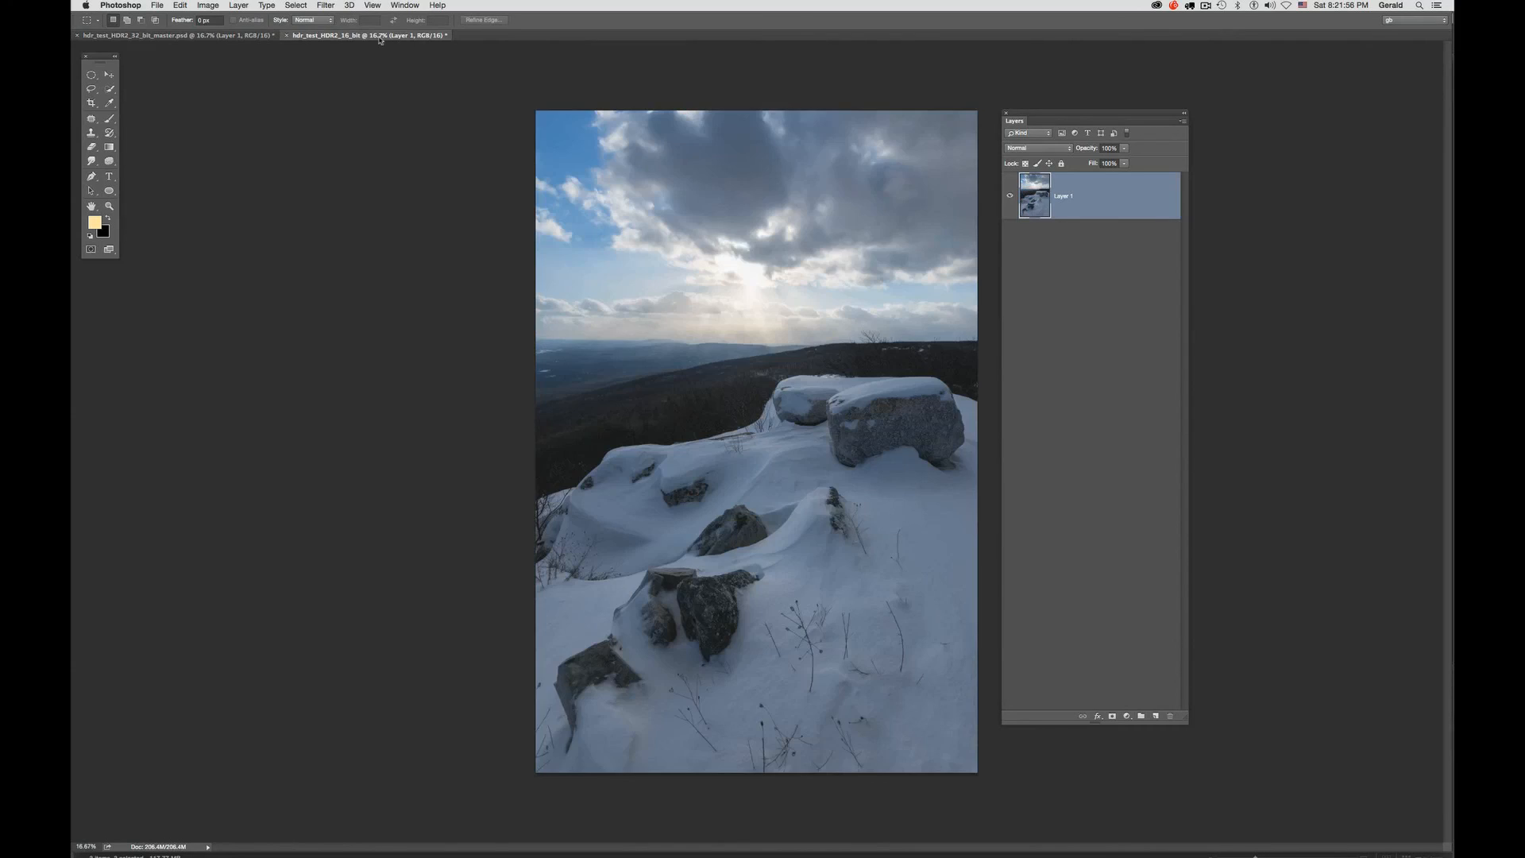
Paste the brighter version as a new layer in the 16-bit copy, compare it on and off, and hide it with a black layer mask
{"action": "key", "text": "super+v"}
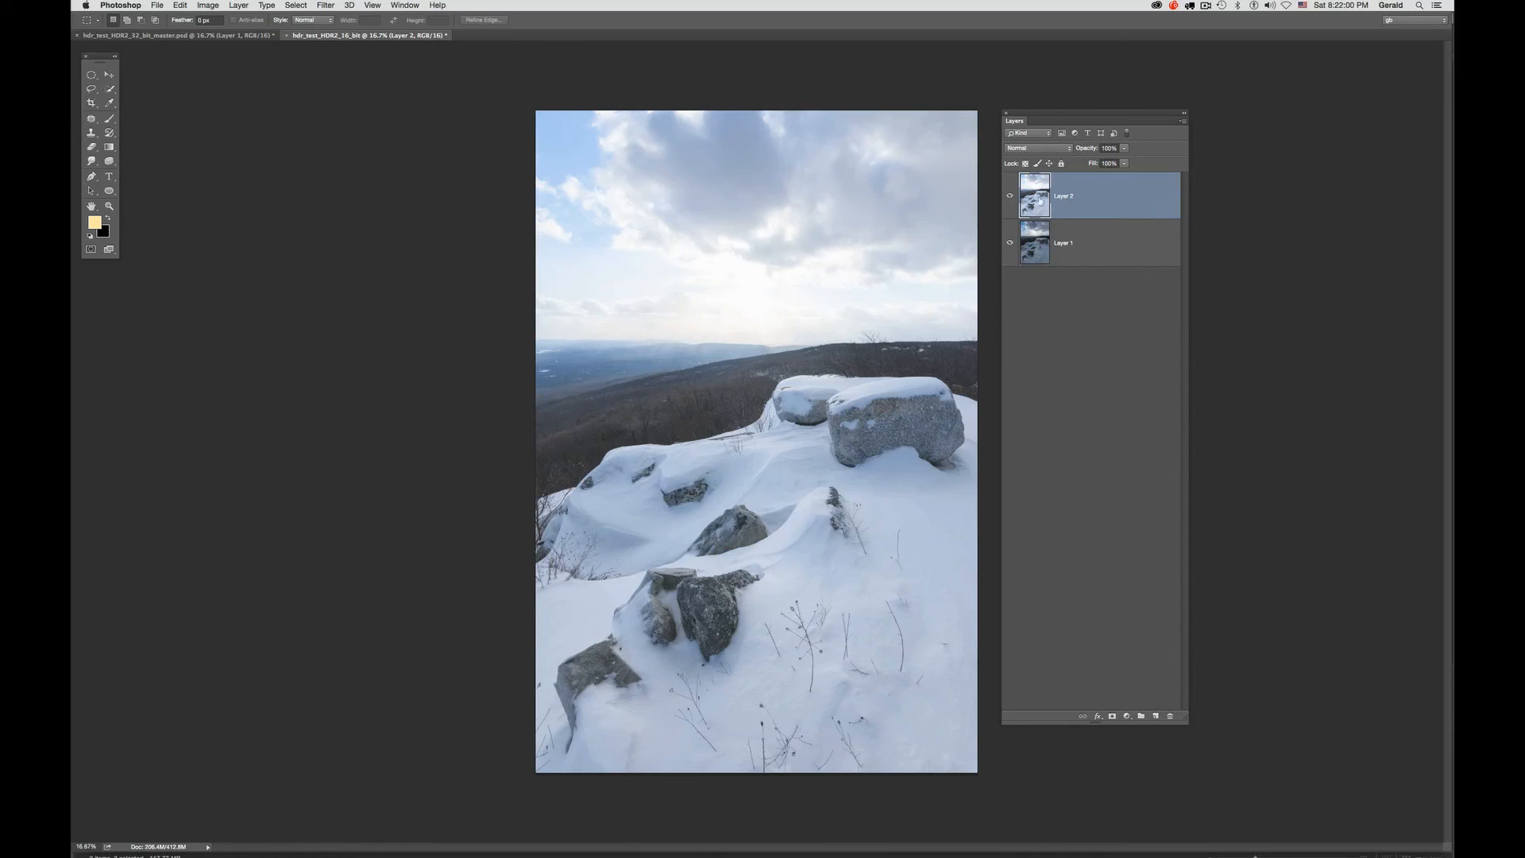
{"action": "left_click", "coordinate": [1009, 196]}
{"action": "left_click", "coordinate": [1009, 196]}
{"action": "left_click", "coordinate": [1112, 716], "text": "alt"}
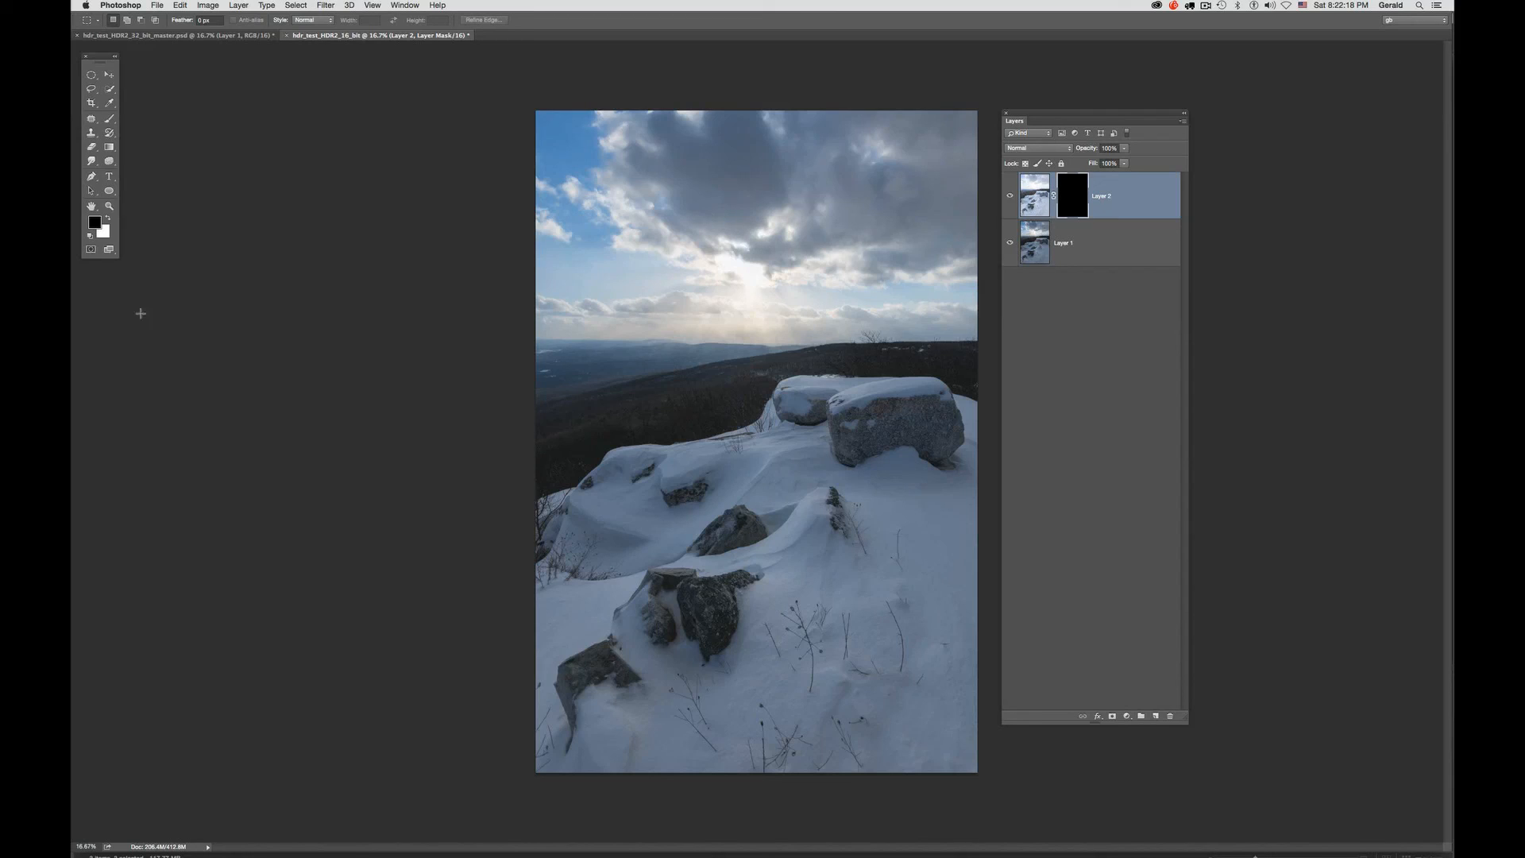
Paint the dark hillside white on the mask with the brush at 50% opacity, and set the masked layer's opacity to 84%
{"action": "key", "text": "b"}
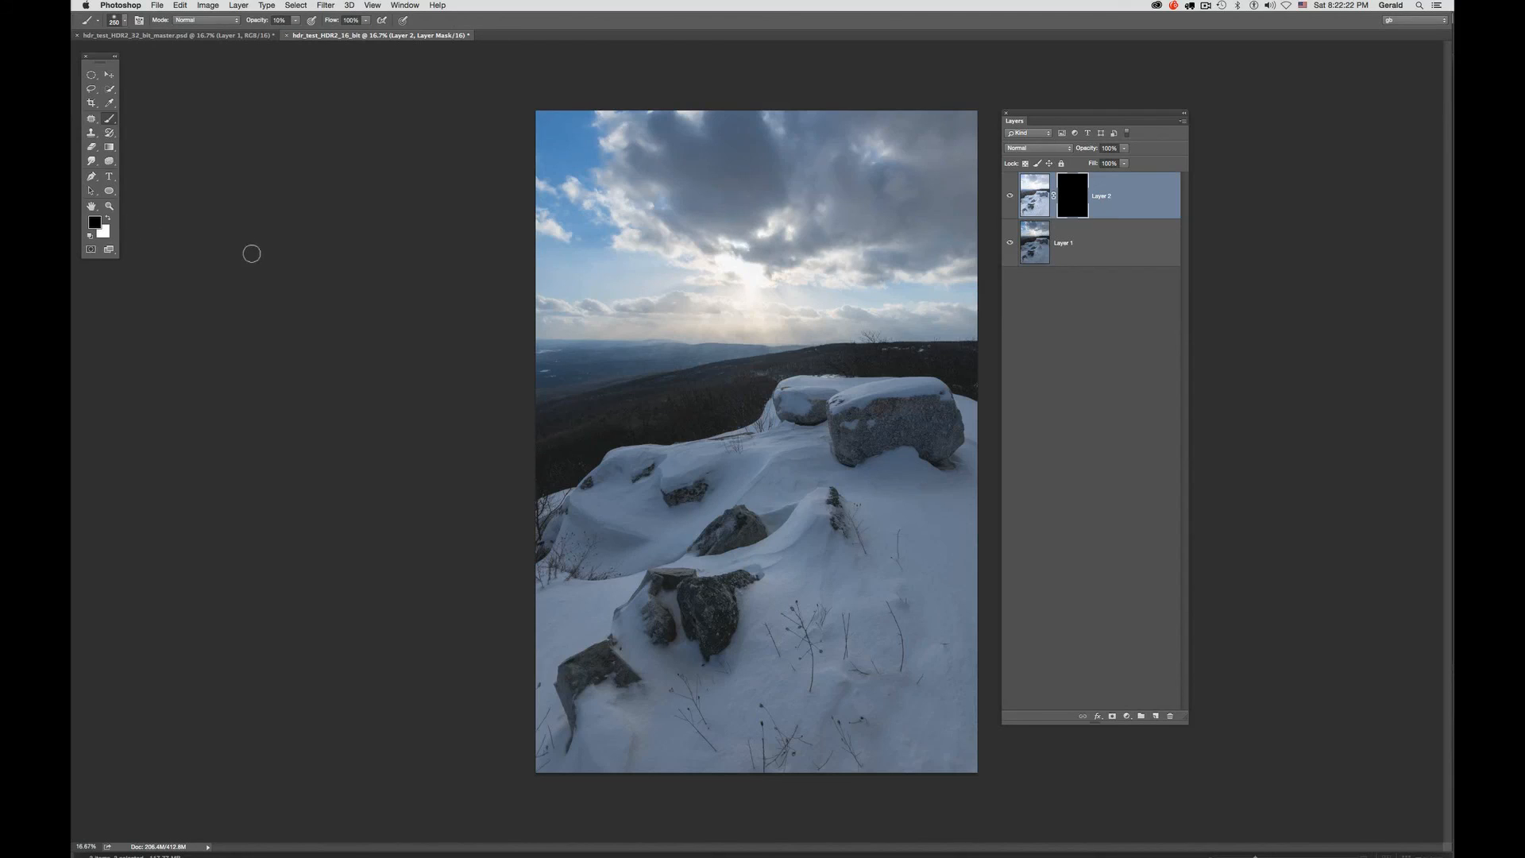
{"action": "key", "text": "x"}
{"action": "key", "text": "5"}
{"action": "mouse_move", "coordinate": [692, 389]}
{"action": "left_mouse_down"}
{"action": "mouse_move", "coordinate": [626, 420]}
{"action": "mouse_move", "coordinate": [708, 386]}
{"action": "mouse_move", "coordinate": [638, 416]}
{"action": "mouse_move", "coordinate": [735, 396]}
{"action": "mouse_move", "coordinate": [616, 412]}
{"action": "mouse_move", "coordinate": [552, 447]}
{"action": "mouse_move", "coordinate": [567, 460]}
{"action": "mouse_move", "coordinate": [555, 463]}
{"action": "mouse_move", "coordinate": [568, 469]}
{"action": "mouse_move", "coordinate": [592, 435]}
{"action": "mouse_move", "coordinate": [703, 413]}
{"action": "mouse_move", "coordinate": [769, 365]}
{"action": "mouse_move", "coordinate": [978, 358]}
{"action": "mouse_move", "coordinate": [816, 355]}
{"action": "mouse_move", "coordinate": [713, 415]}
{"action": "mouse_move", "coordinate": [637, 422]}
{"action": "mouse_move", "coordinate": [477, 484]}
{"action": "left_mouse_up"}
{"action": "mouse_move", "coordinate": [590, 406]}
{"action": "left_mouse_down"}
{"action": "mouse_move", "coordinate": [519, 430]}
{"action": "mouse_move", "coordinate": [765, 374]}
{"action": "mouse_move", "coordinate": [973, 356]}
{"action": "mouse_move", "coordinate": [675, 369]}
{"action": "mouse_move", "coordinate": [648, 381]}
{"action": "mouse_move", "coordinate": [660, 396]}
{"action": "mouse_move", "coordinate": [607, 411]}
{"action": "mouse_move", "coordinate": [733, 382]}
{"action": "left_mouse_up"}
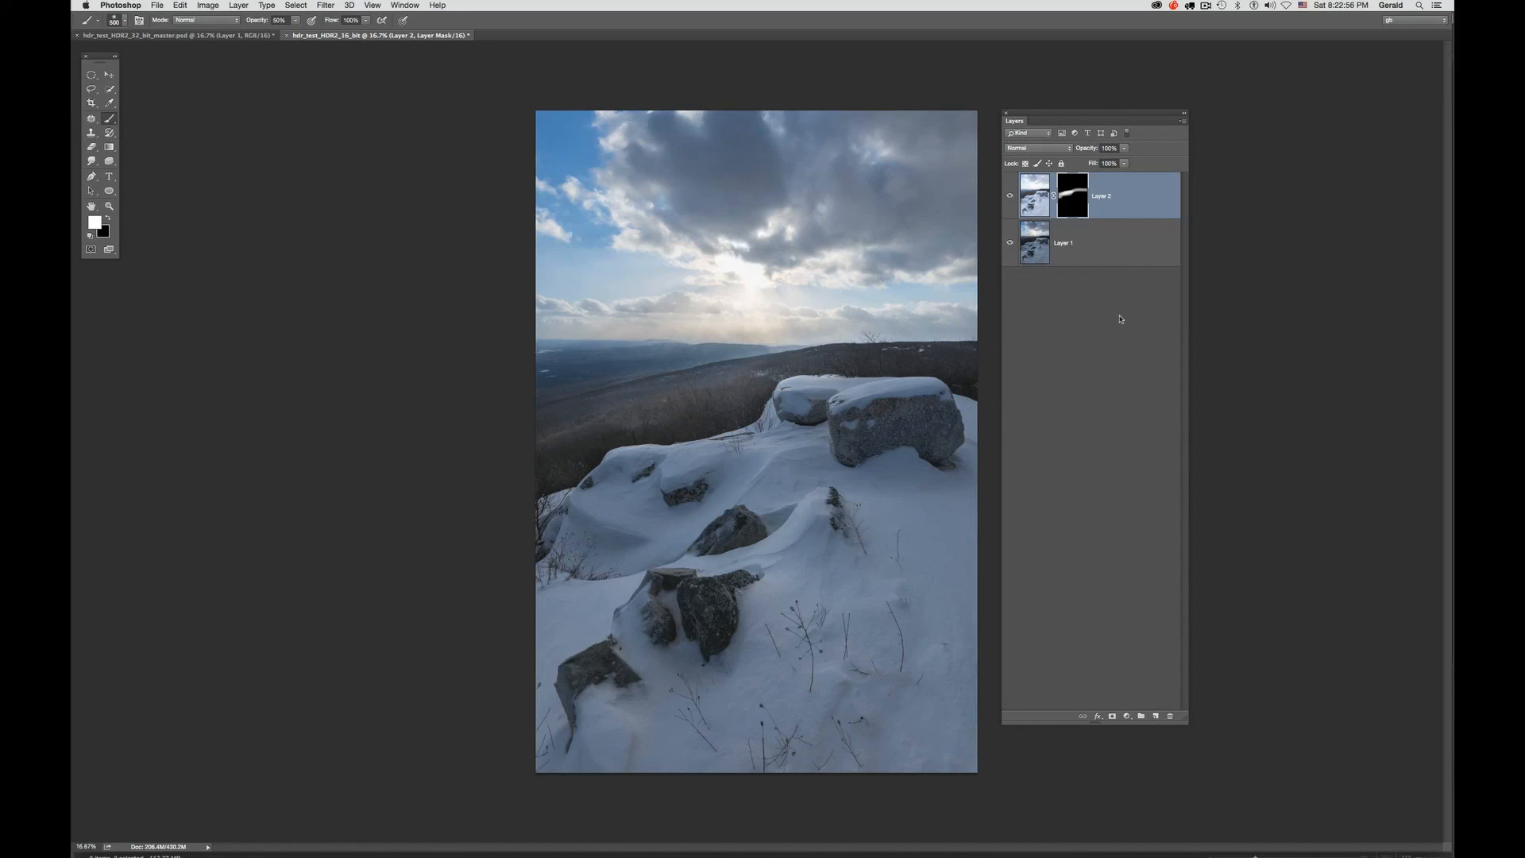
{"action": "left_click", "coordinate": [1123, 163]}
{"action": "mouse_move", "coordinate": [1126, 162]}
{"action": "left_mouse_down"}
{"action": "mouse_move", "coordinate": [1091, 167]}
{"action": "mouse_move", "coordinate": [1107, 165]}
{"action": "left_mouse_up"}
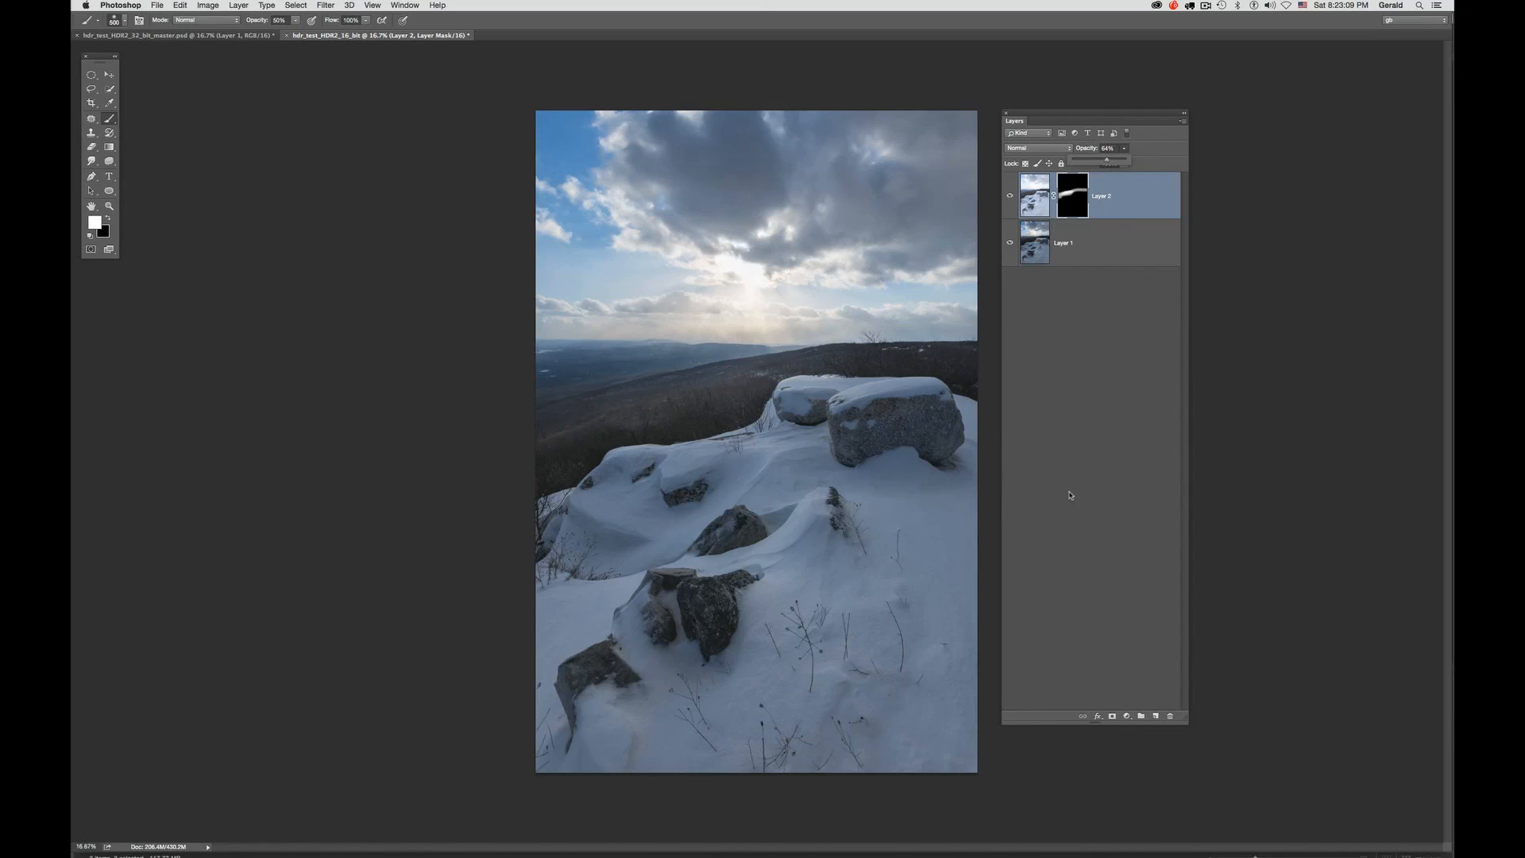
Close hdr_test_HDR2_32_bit_master.psd without saving the changes
{"action": "left_click", "coordinate": [205, 38]}
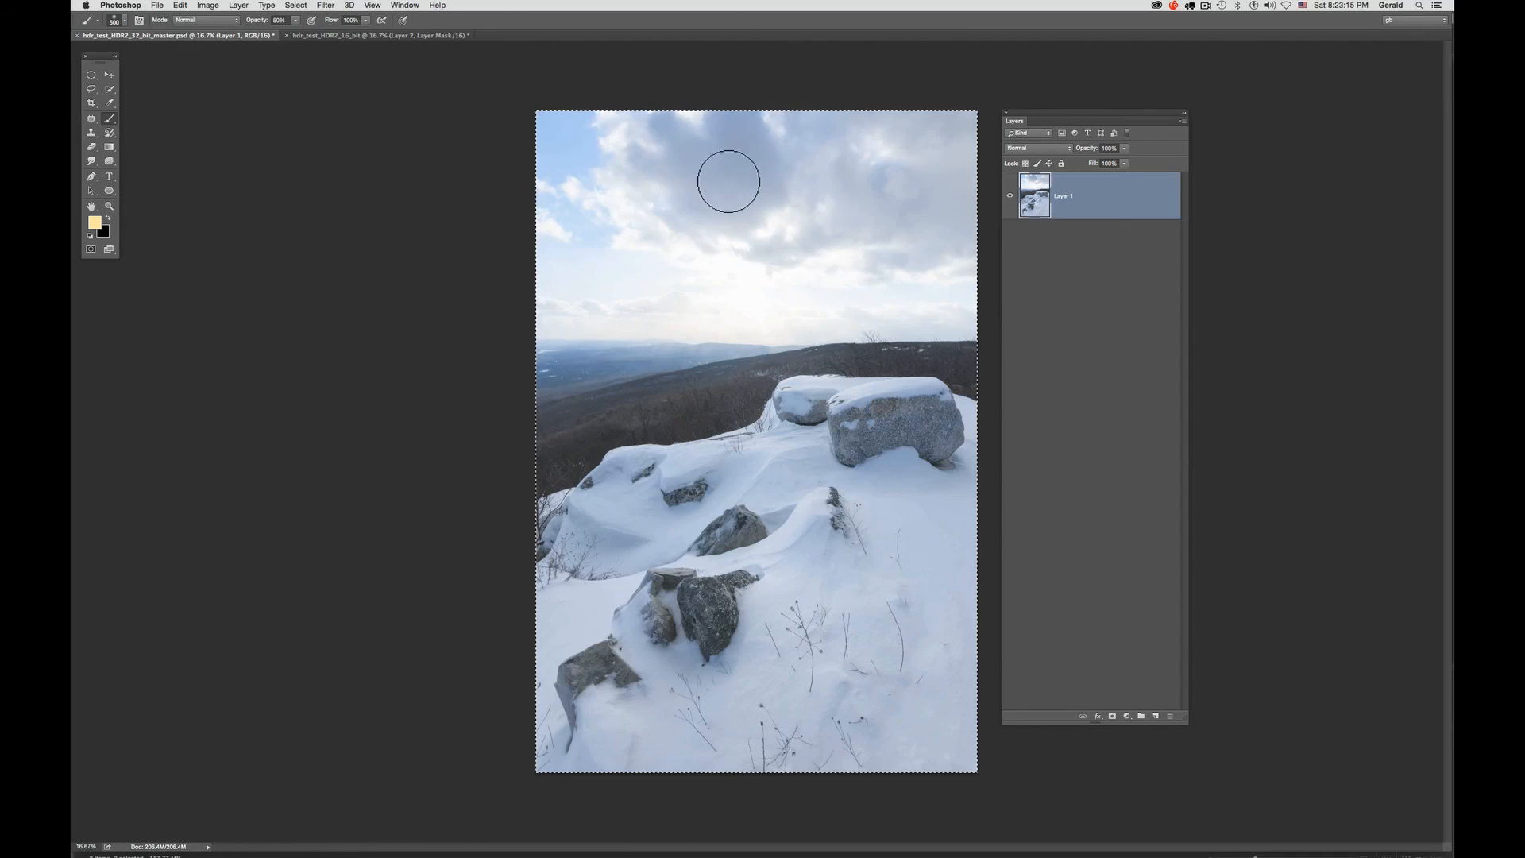
{"action": "left_click", "coordinate": [155, 6]}
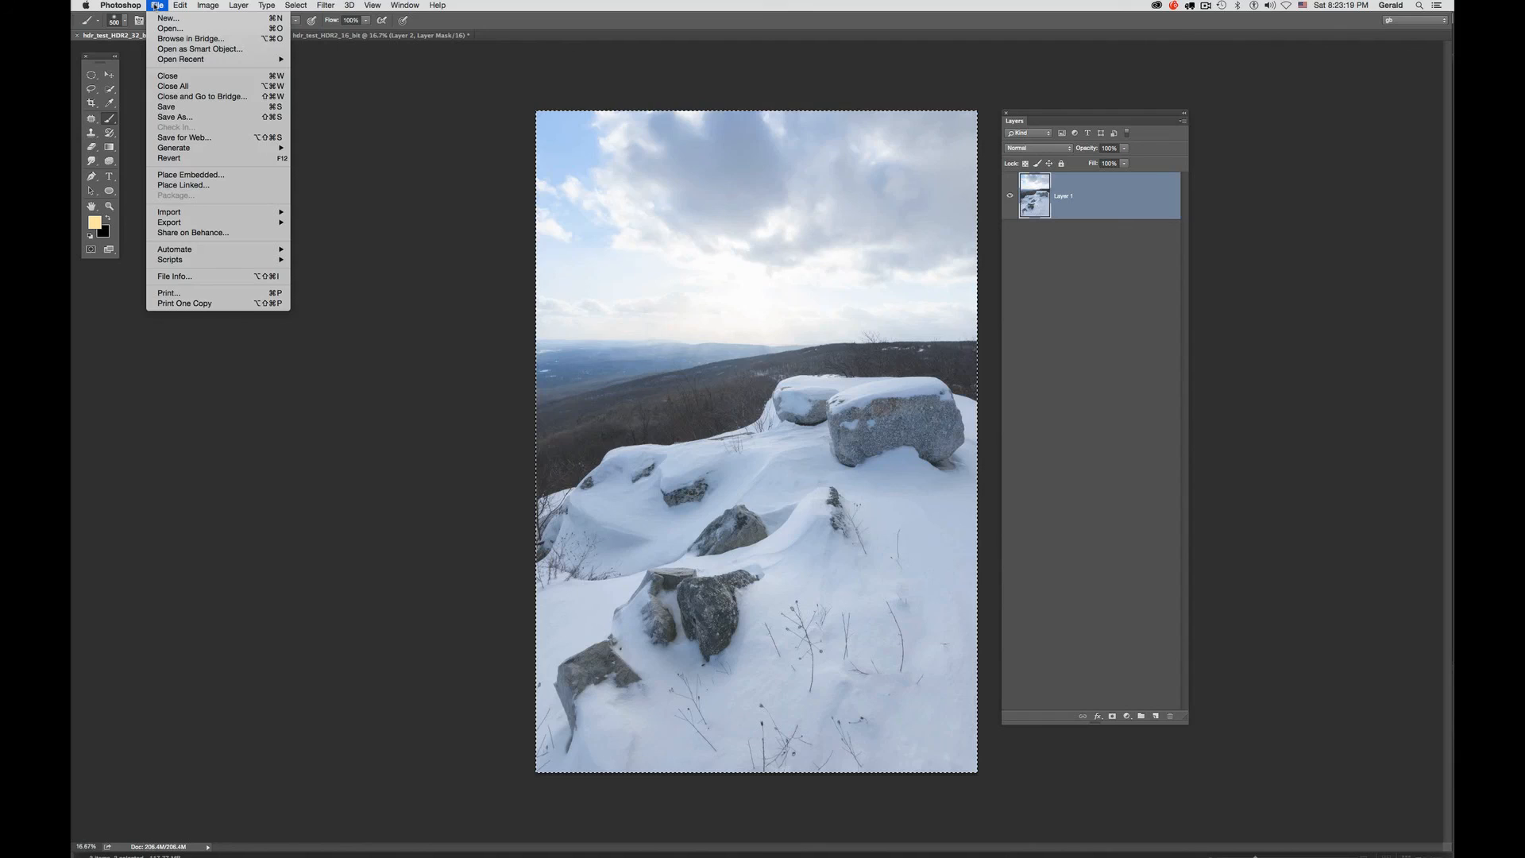
{"action": "left_click", "coordinate": [156, 6]}
{"action": "left_click", "coordinate": [156, 6]}
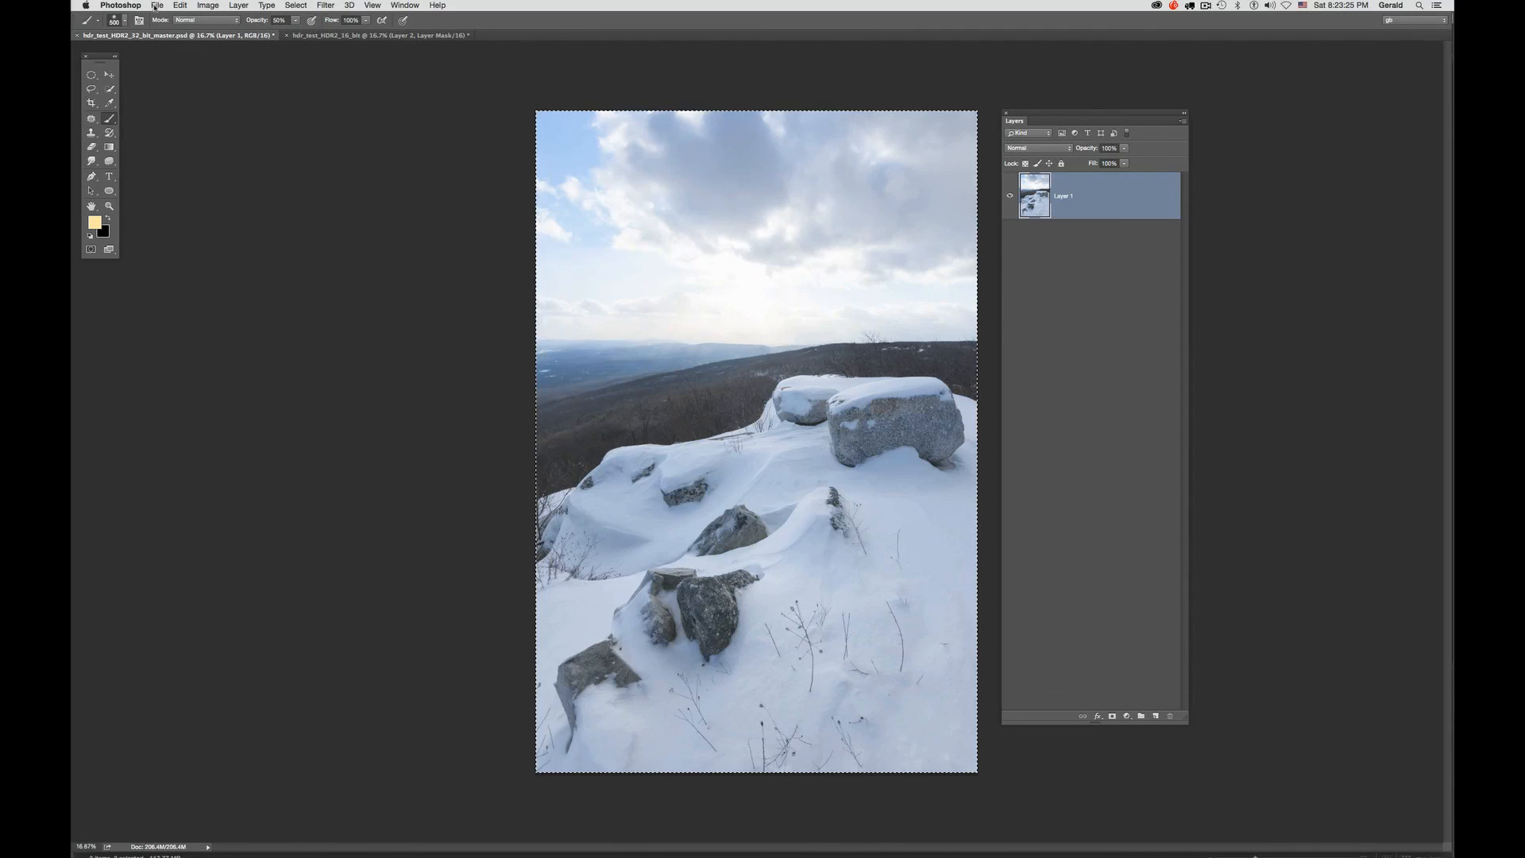
{"action": "left_click", "coordinate": [155, 6]}
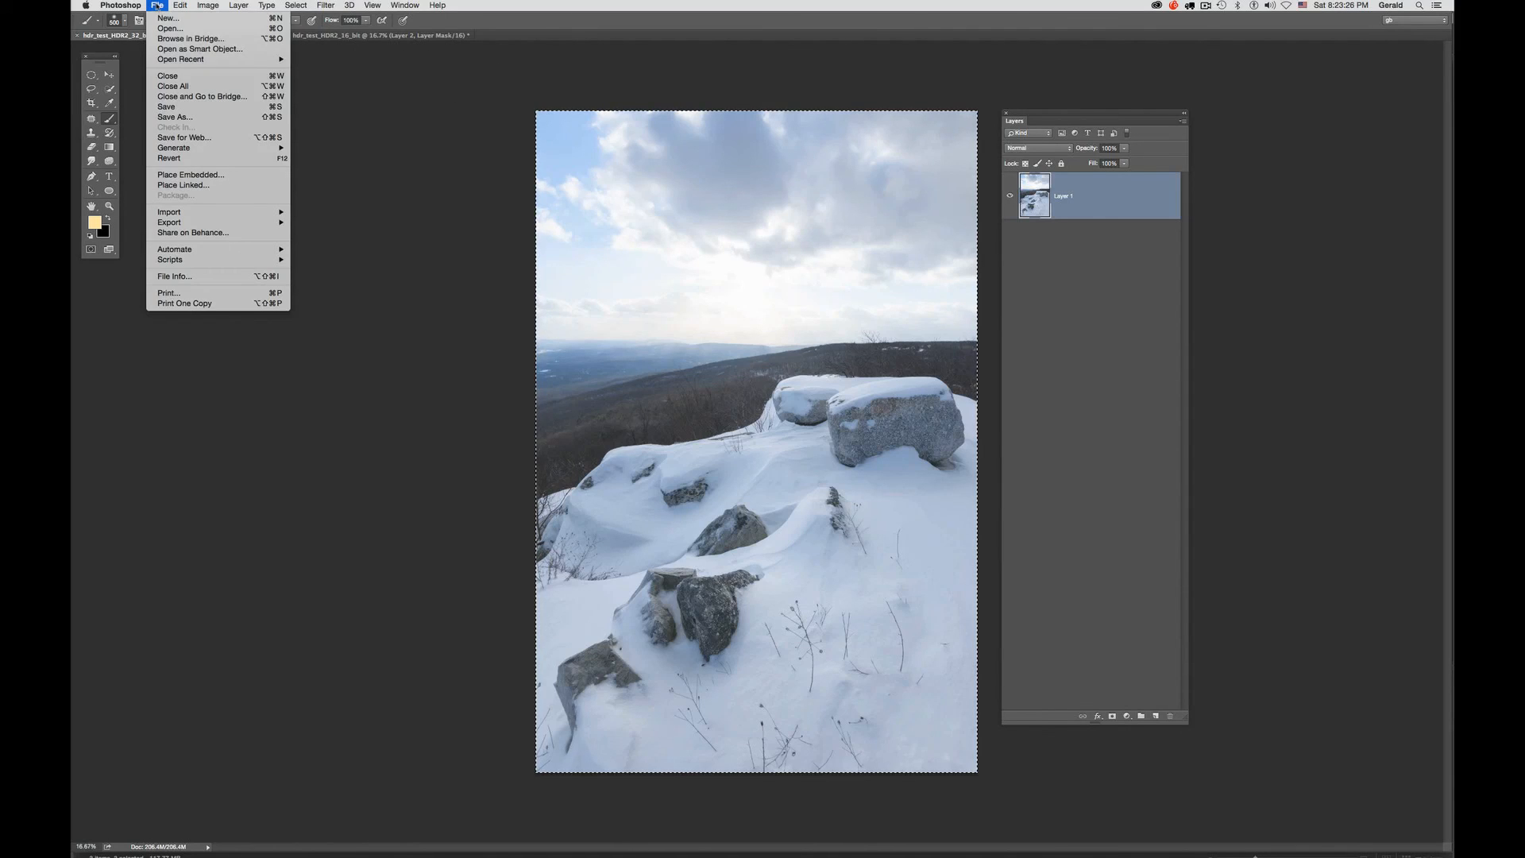
{"action": "left_click", "coordinate": [169, 76]}
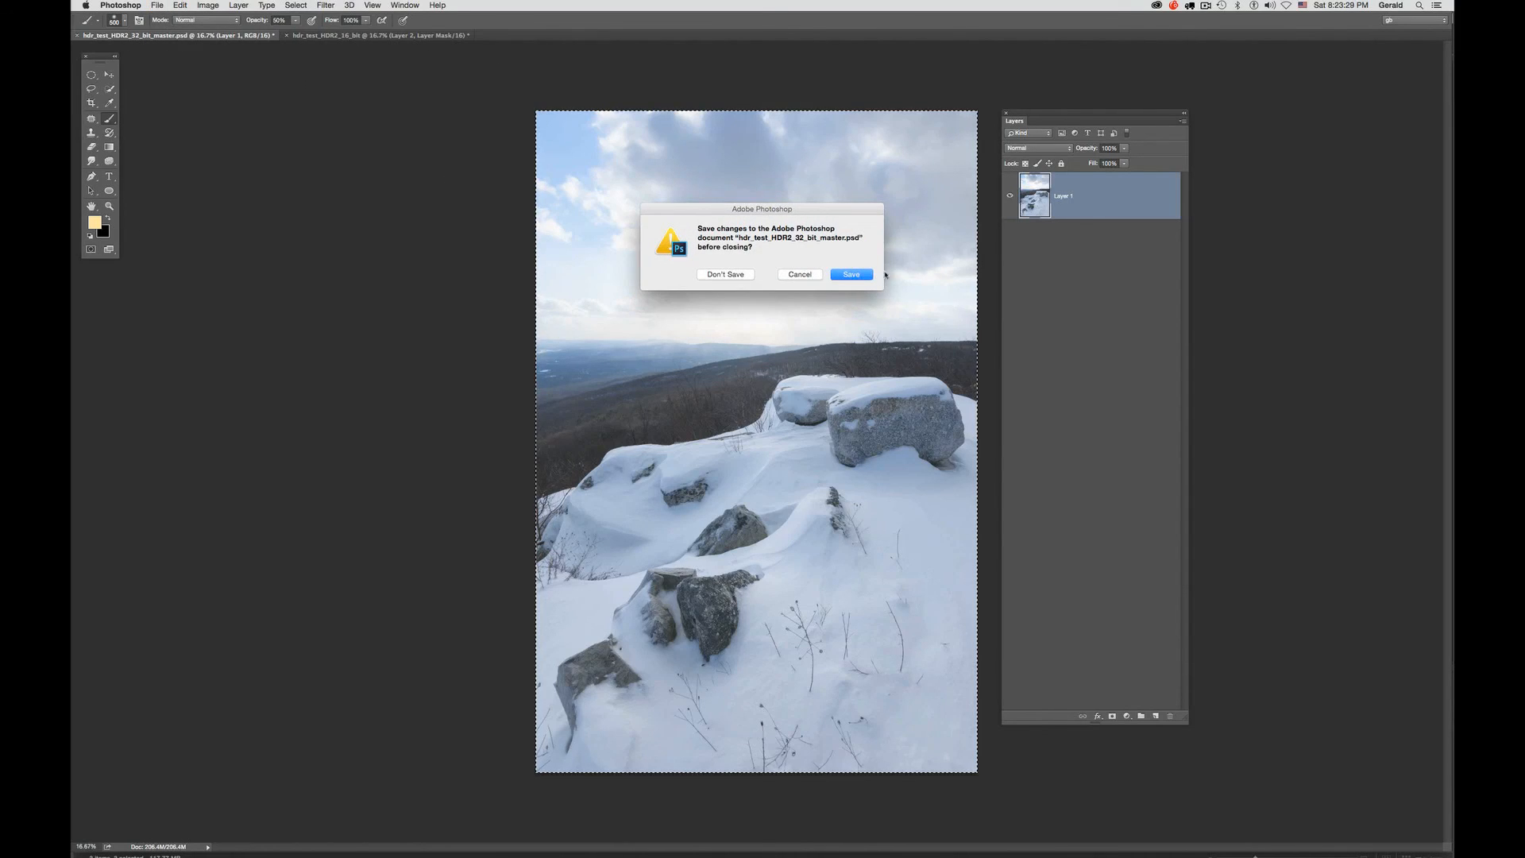
{"action": "left_click", "coordinate": [725, 274]}
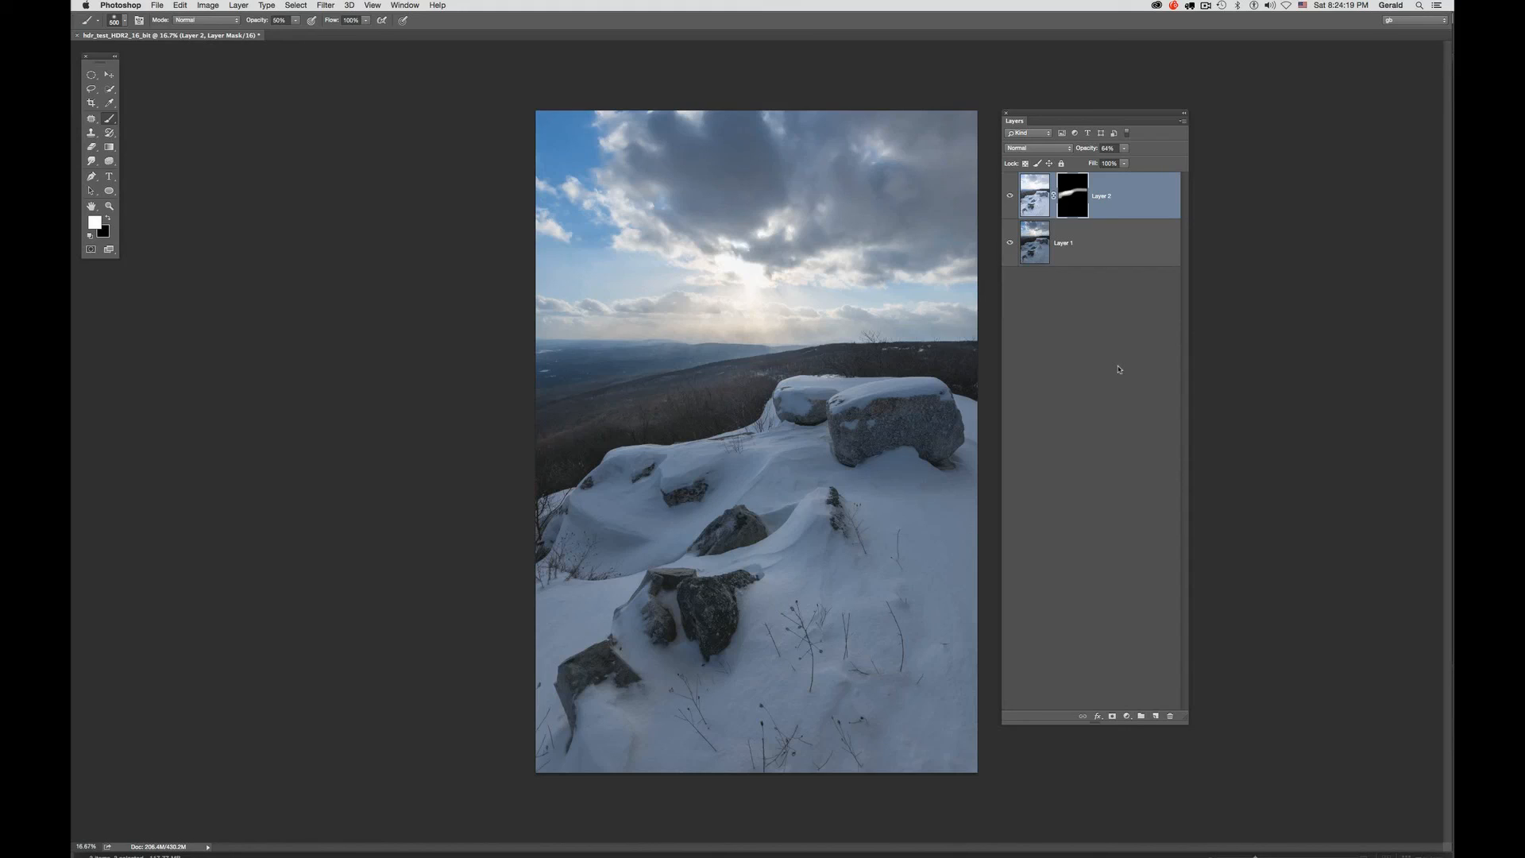
{"action": "left_click", "coordinate": [1118, 368]}
{"action": "left_click_drag", "start_coordinate": [1069, 118], "coordinate": [1059, 120]}
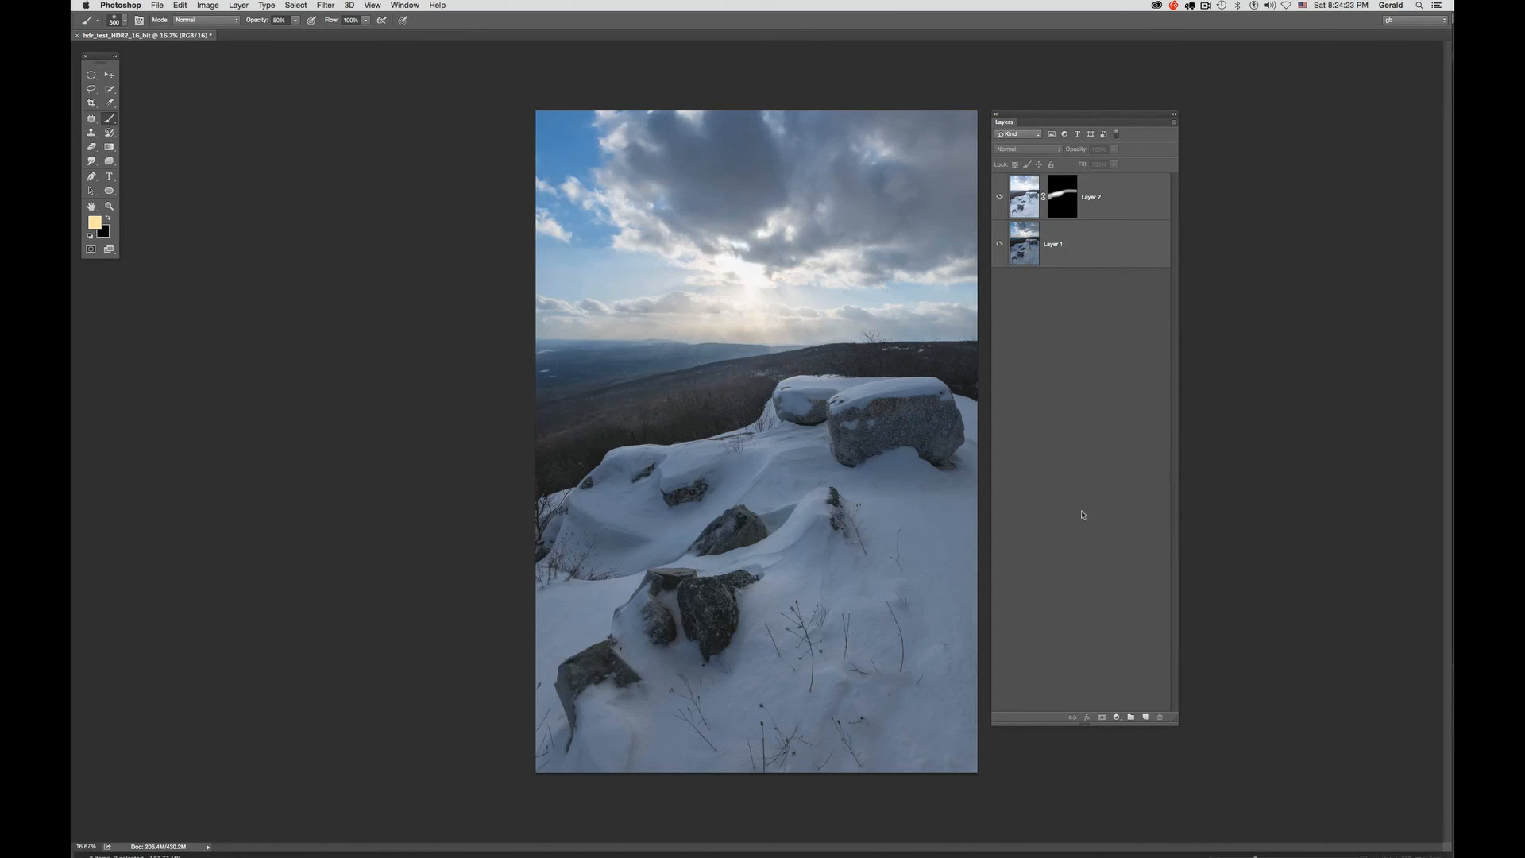
{"action": "left_click", "coordinate": [1117, 718]}
{"action": "mouse_move", "coordinate": [1149, 853]}
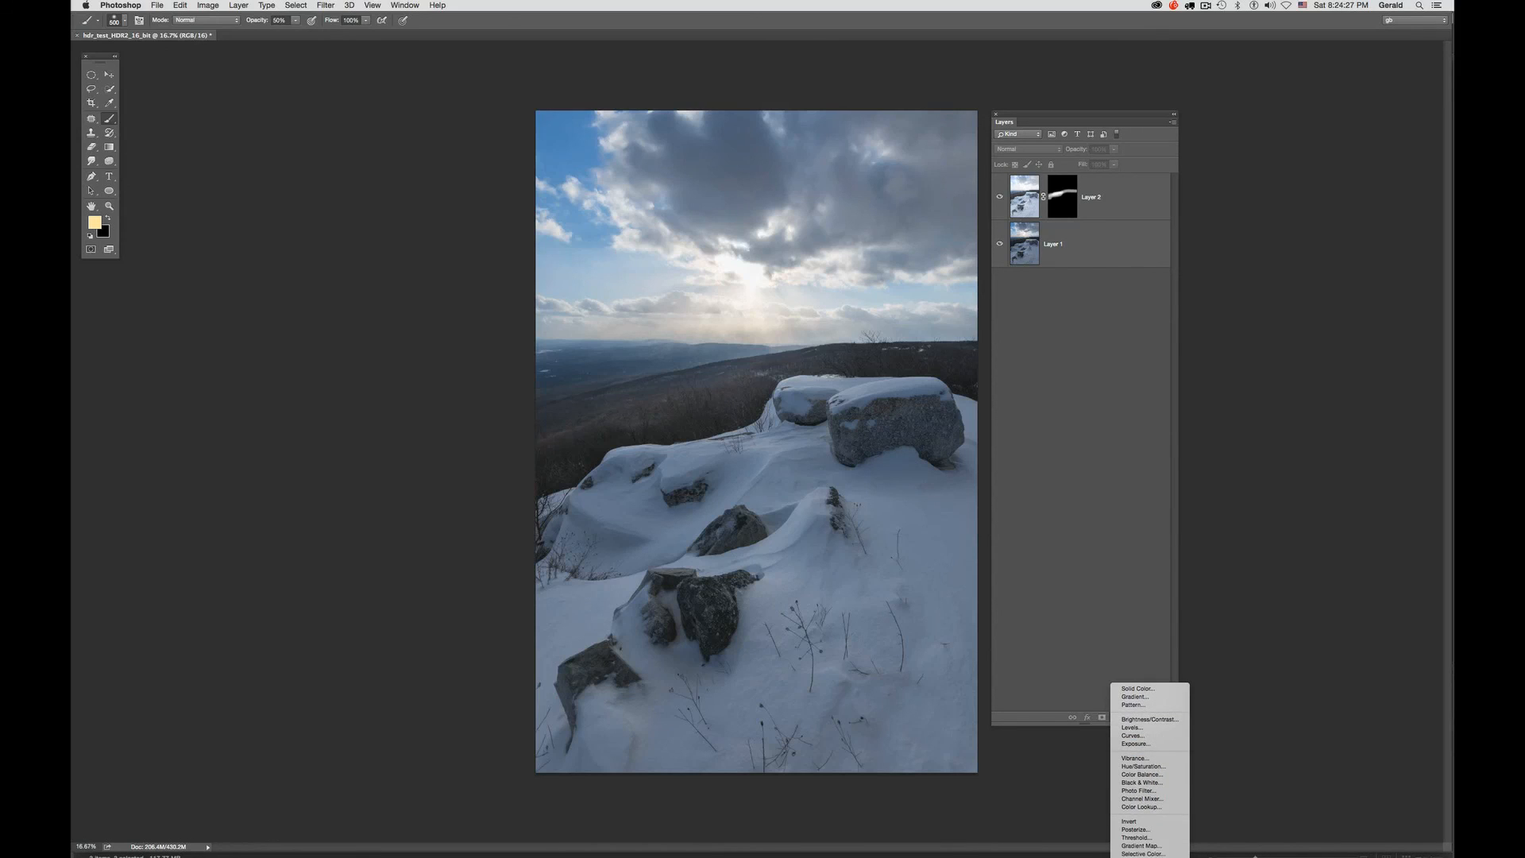
{"action": "left_click", "coordinate": [1098, 522]}
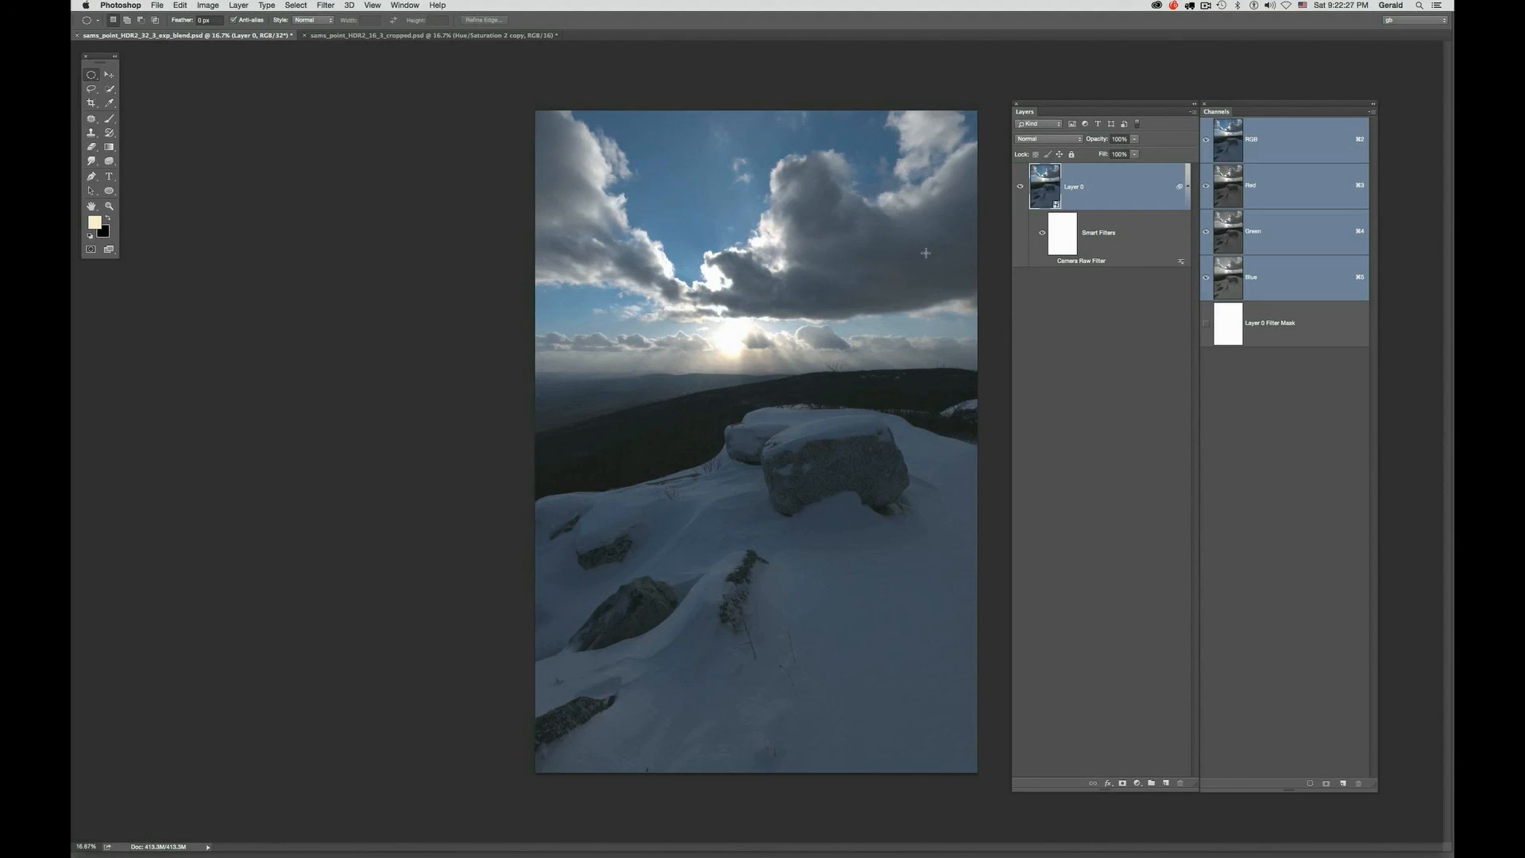
Turn on the Camera Raw smart filter in the 32-bit sams_point exposure blend, and switch to the cropped 16-bit sams_point document
{"action": "left_click", "coordinate": [1051, 262]}
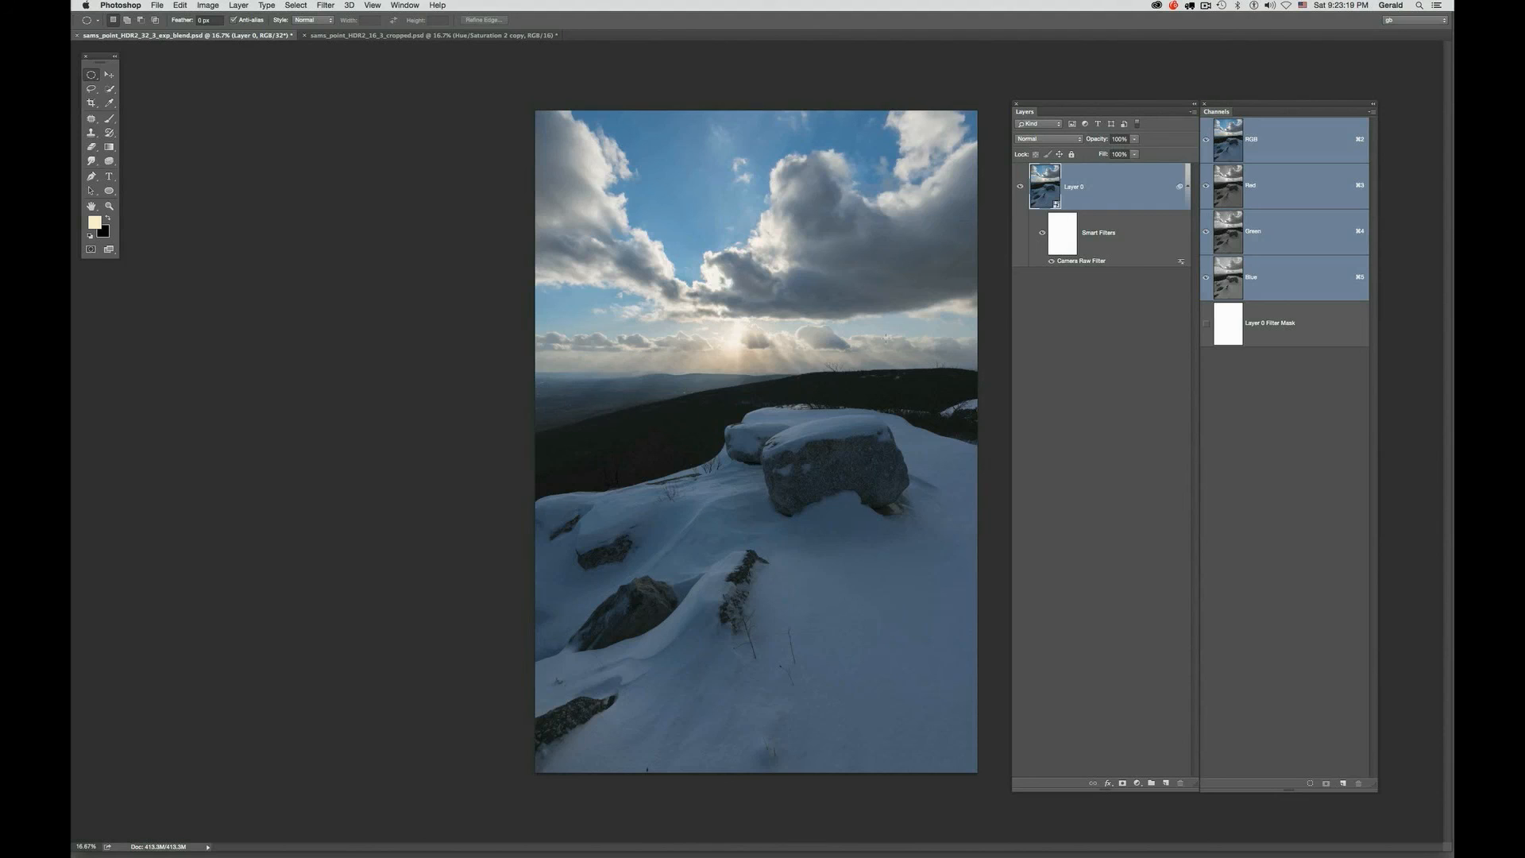
{"action": "left_click", "coordinate": [395, 35]}
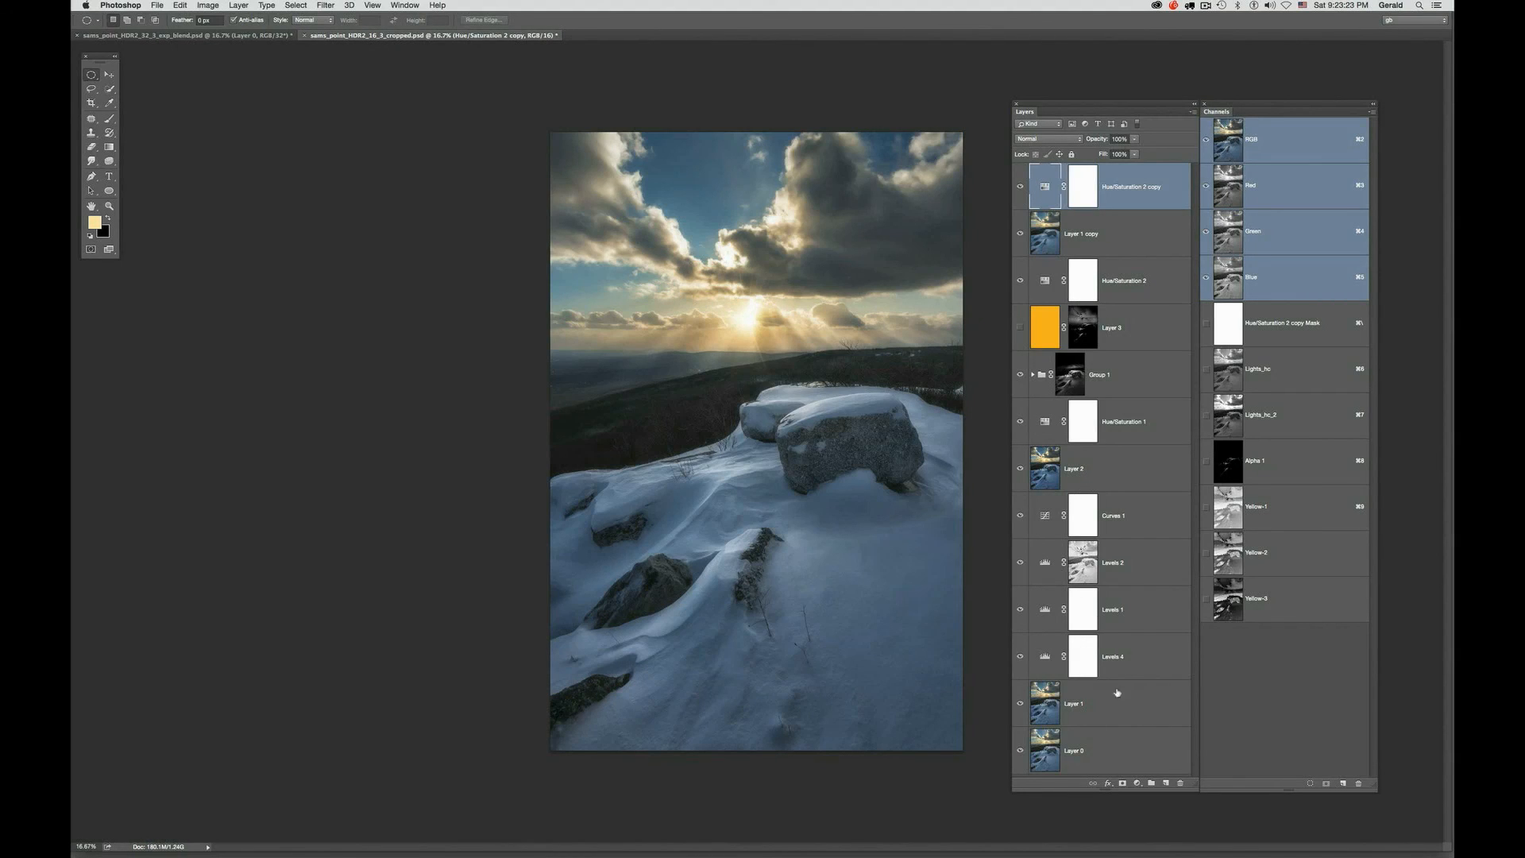